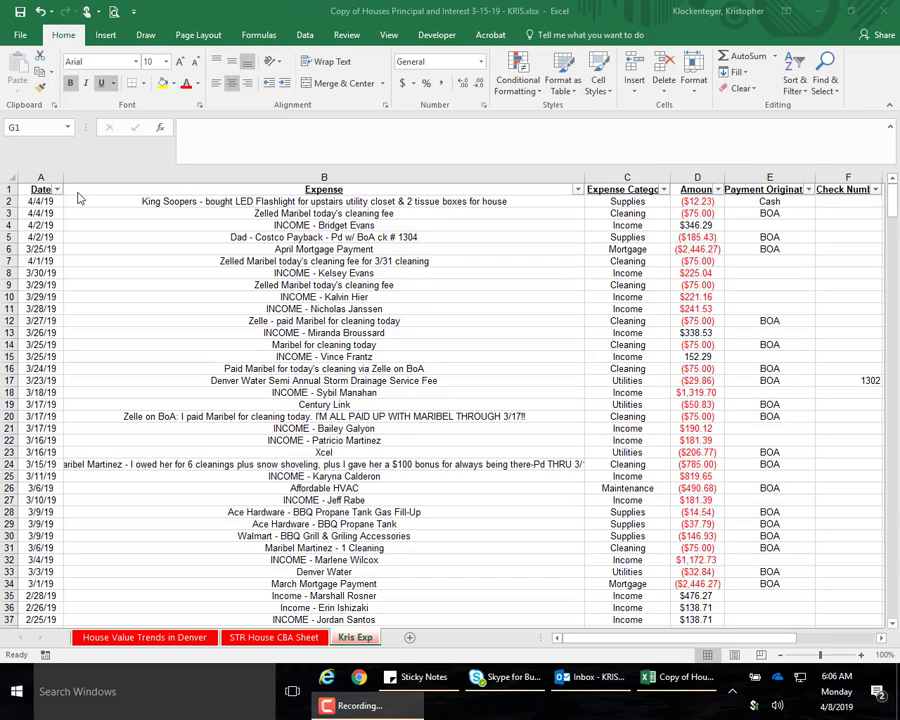
Step: Review the entries in the Expense column and the choices offered by the Expense Category filter
left_click(192, 202)
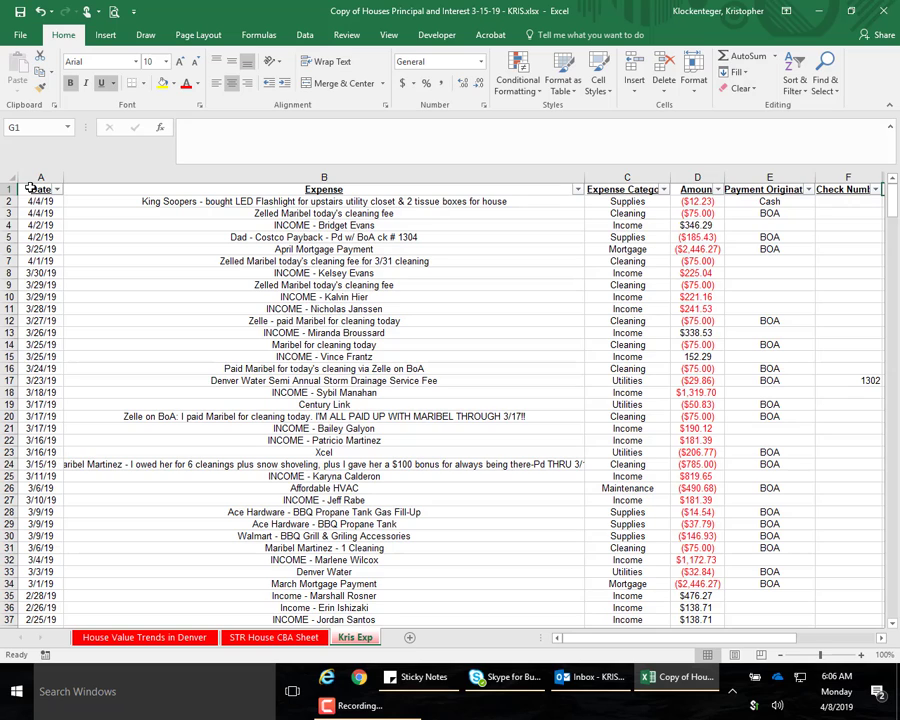
left_click(269, 189)
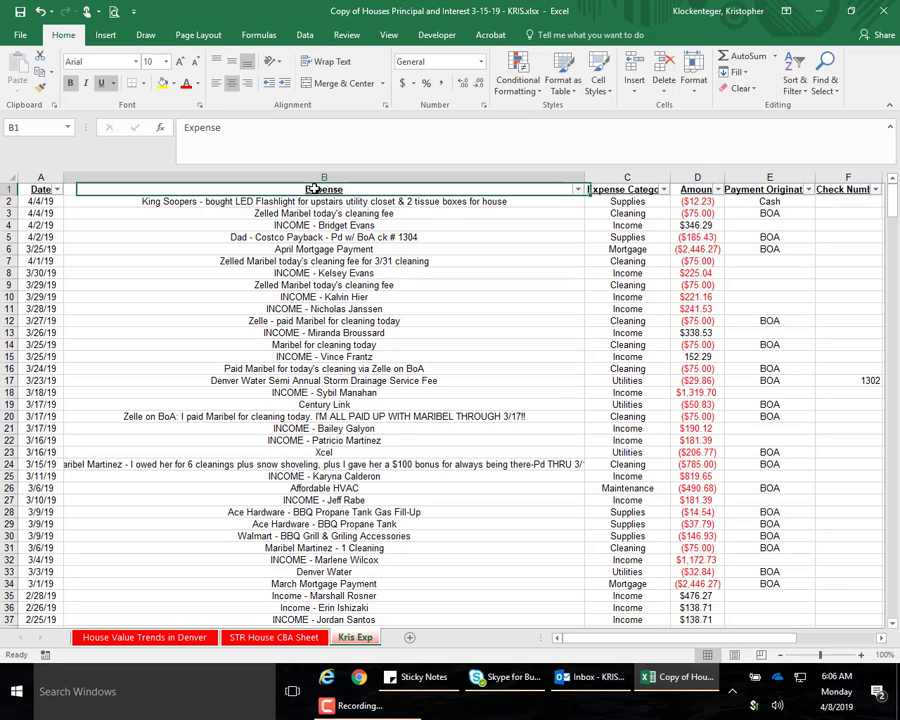
left_click_drag(307, 202, 324, 380)
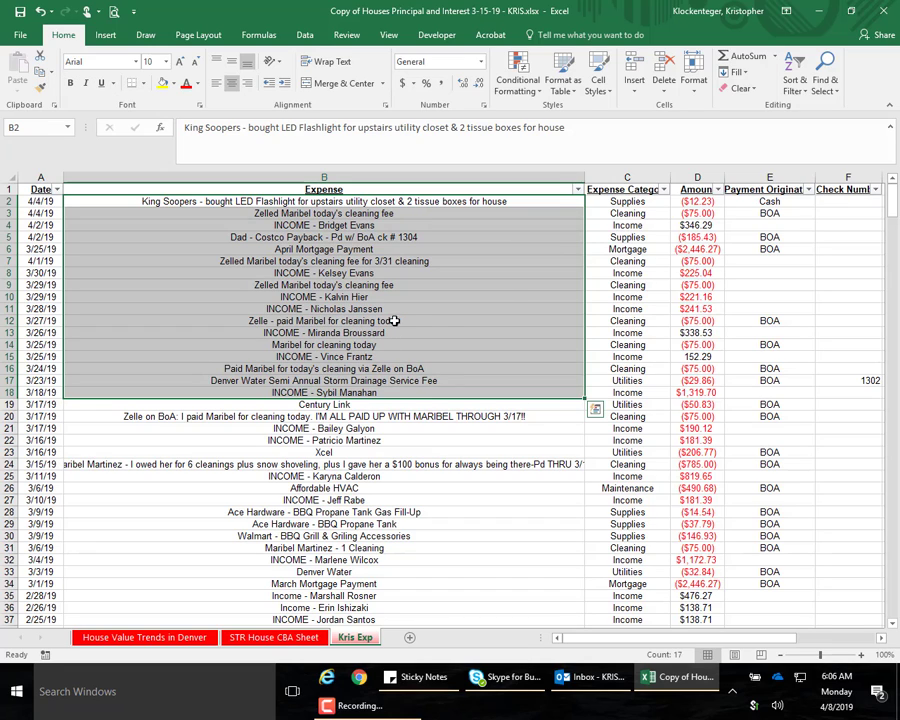
left_click_drag(291, 201, 285, 344)
left_click(628, 201)
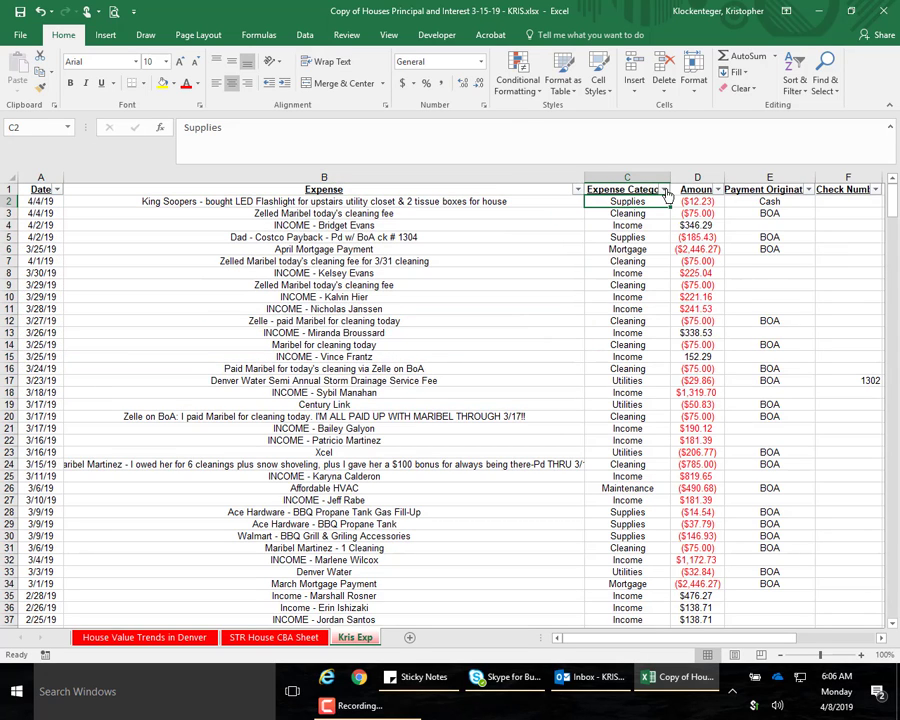
left_click(663, 189)
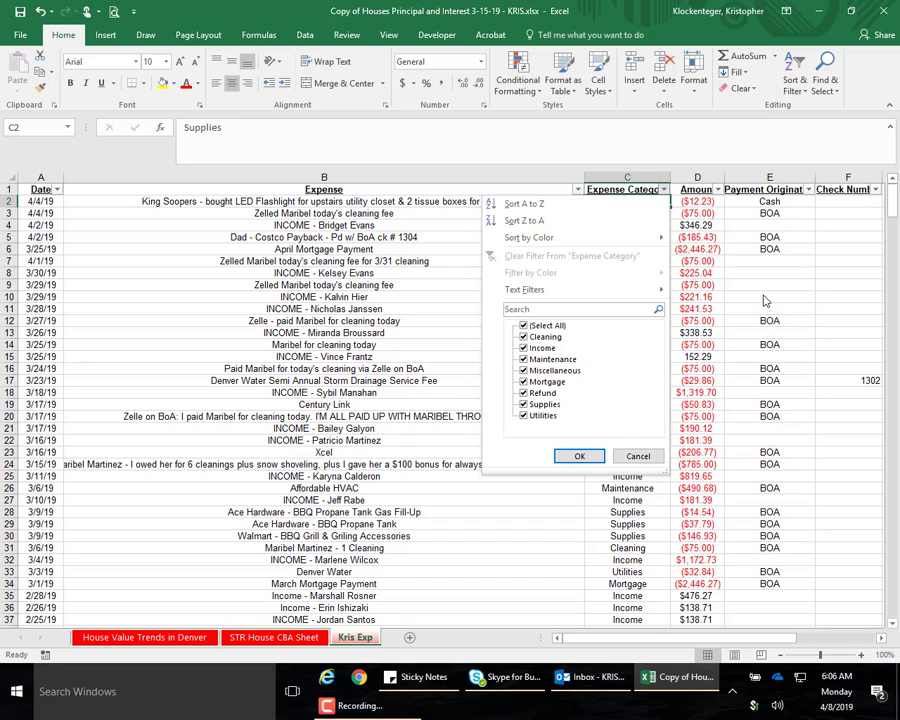
left_click(718, 193)
left_click(718, 193)
left_click(717, 190)
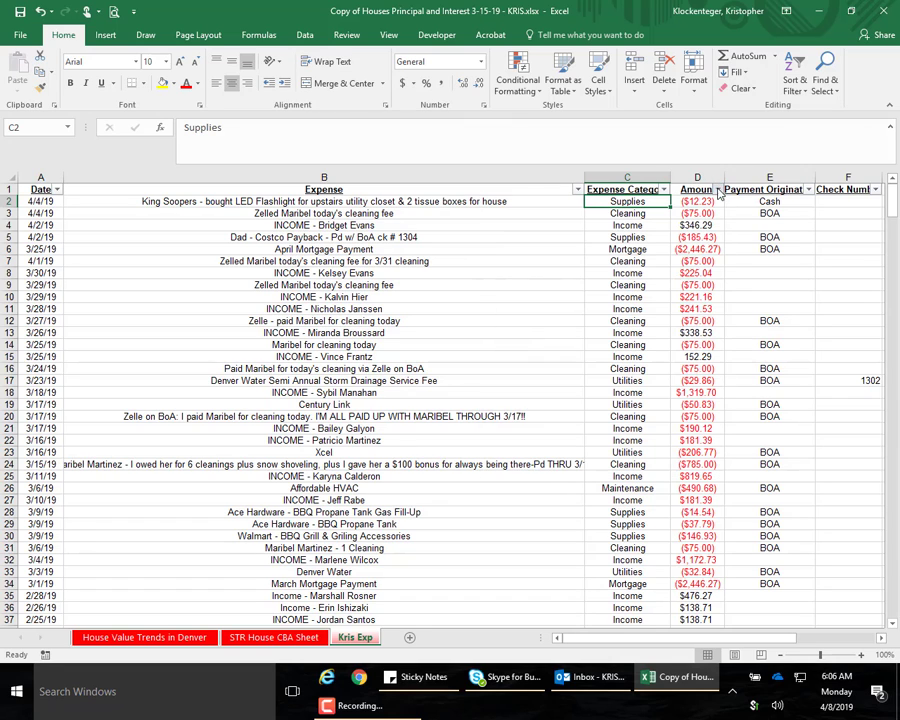
Step: Examine the first Amount values, the Payment Origination filter choices and the columns beyond Check Number
left_click(697, 203)
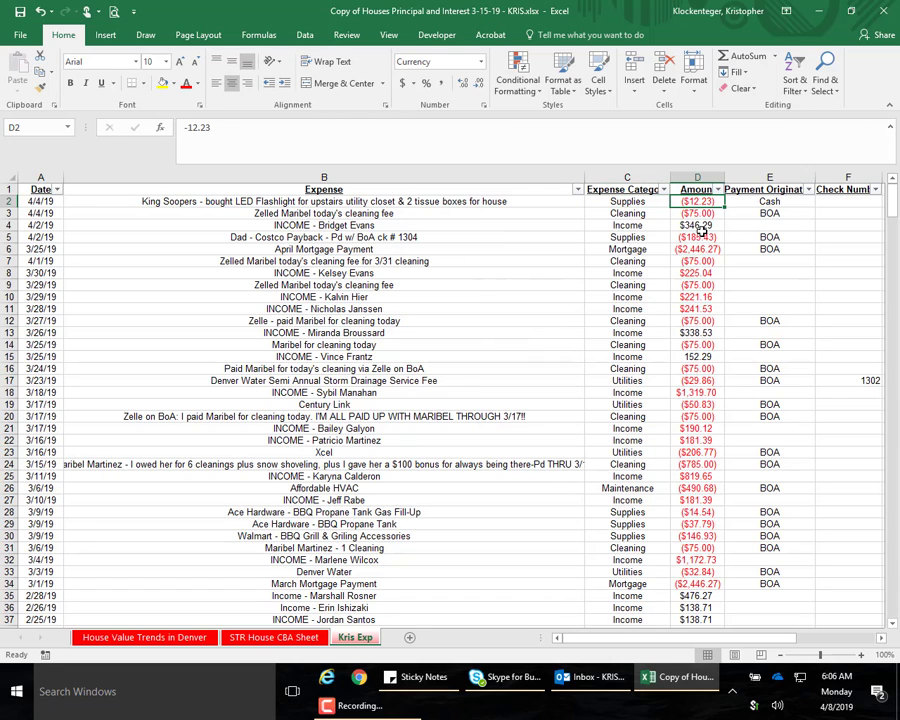
key("Down")
key("Down")
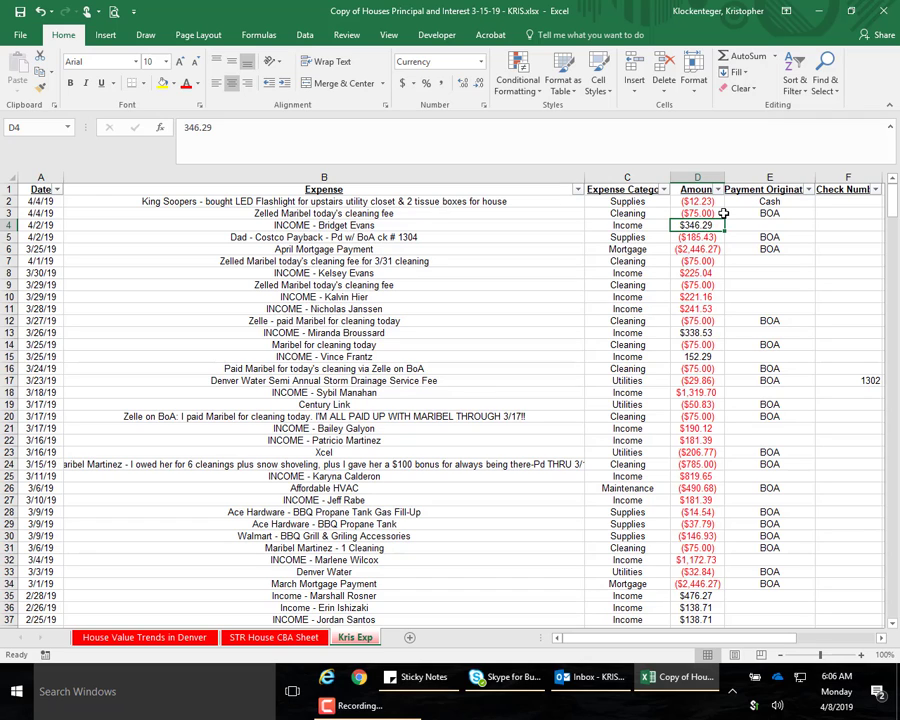
left_click(809, 190)
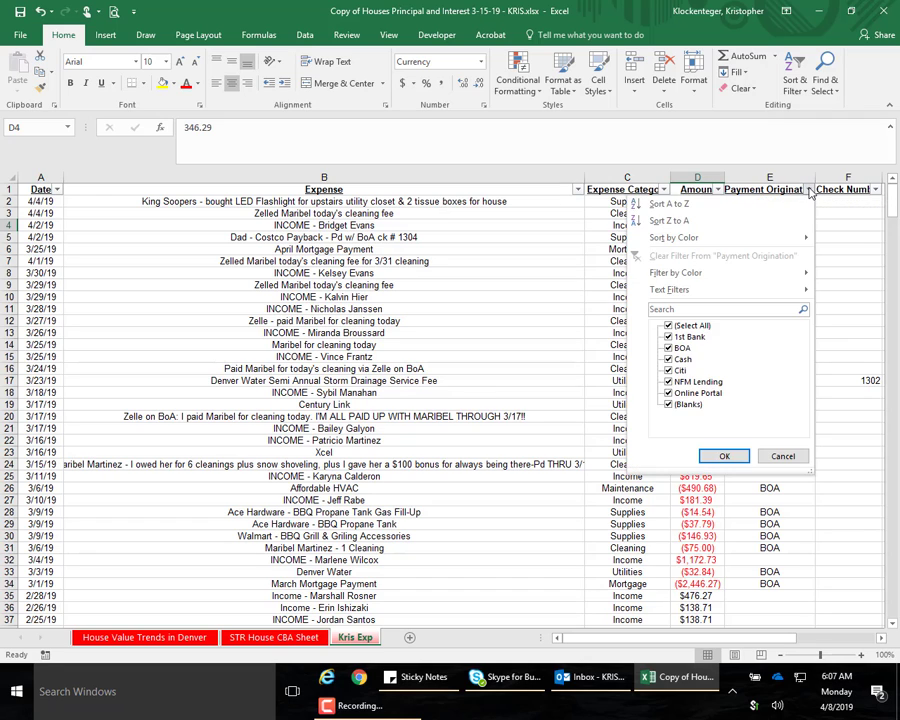
left_click(778, 225)
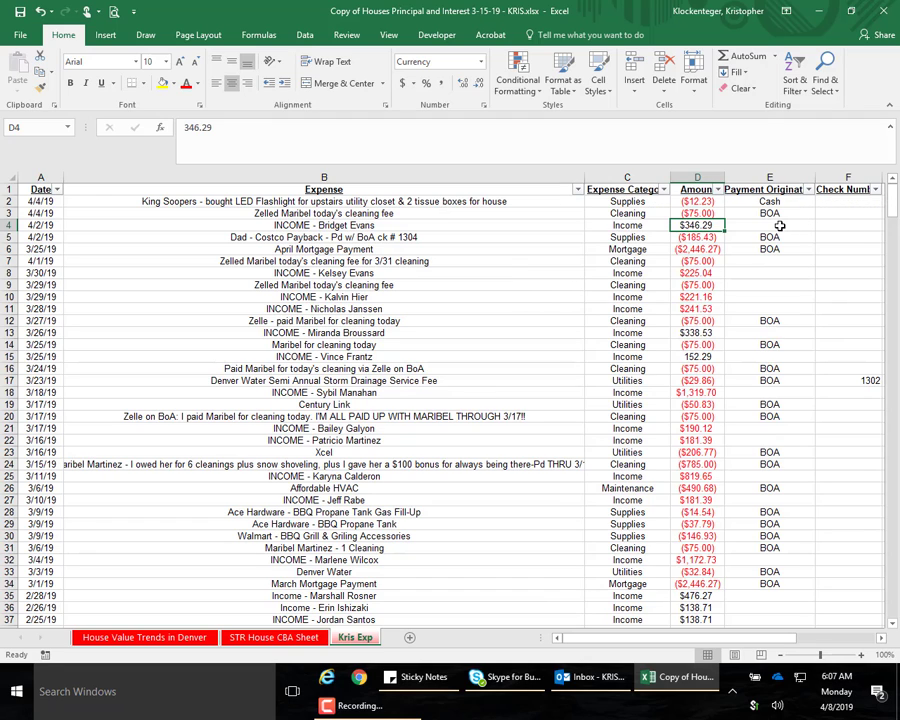
left_click(882, 638)
left_click(882, 638)
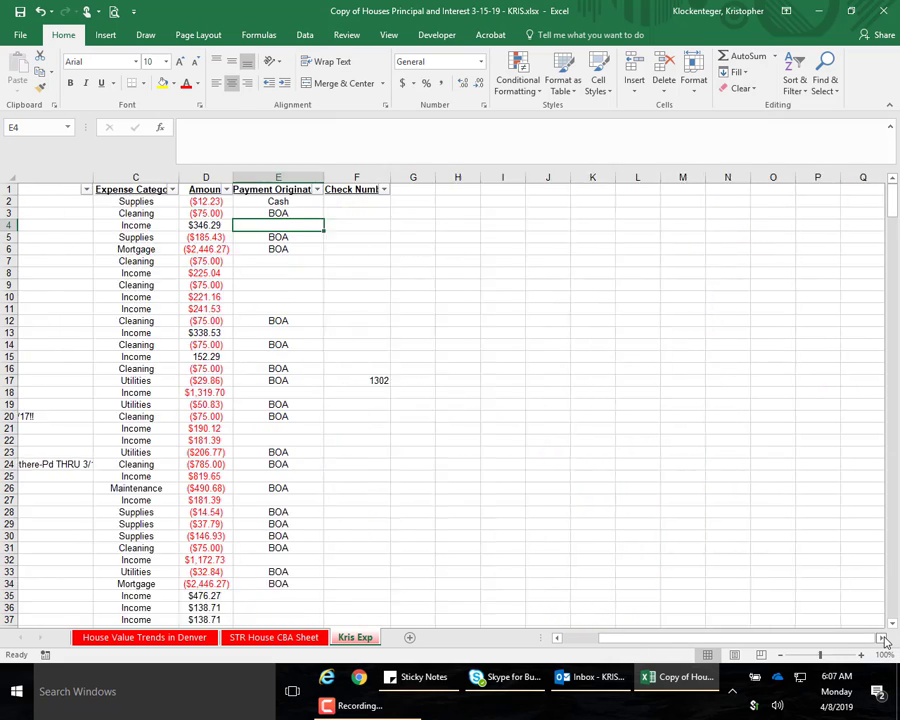
left_click(882, 638)
left_click_drag(786, 641, 691, 646)
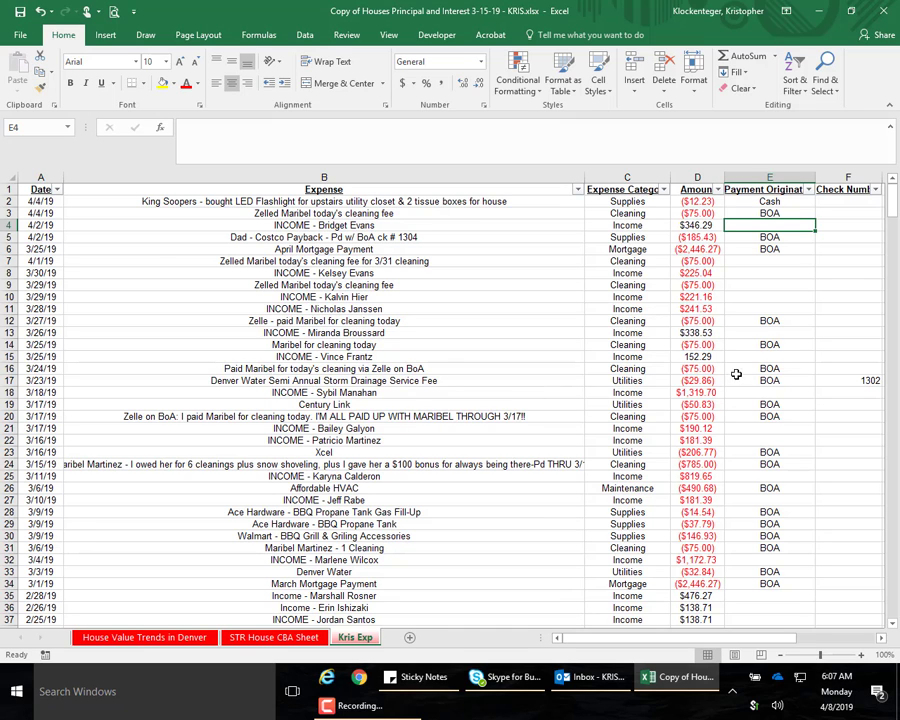
Step: Select the headers from Date to Check Number and extend the selection down to the last data row
left_click_drag(34, 188, 298, 190)
left_click_drag(809, 637, 770, 638)
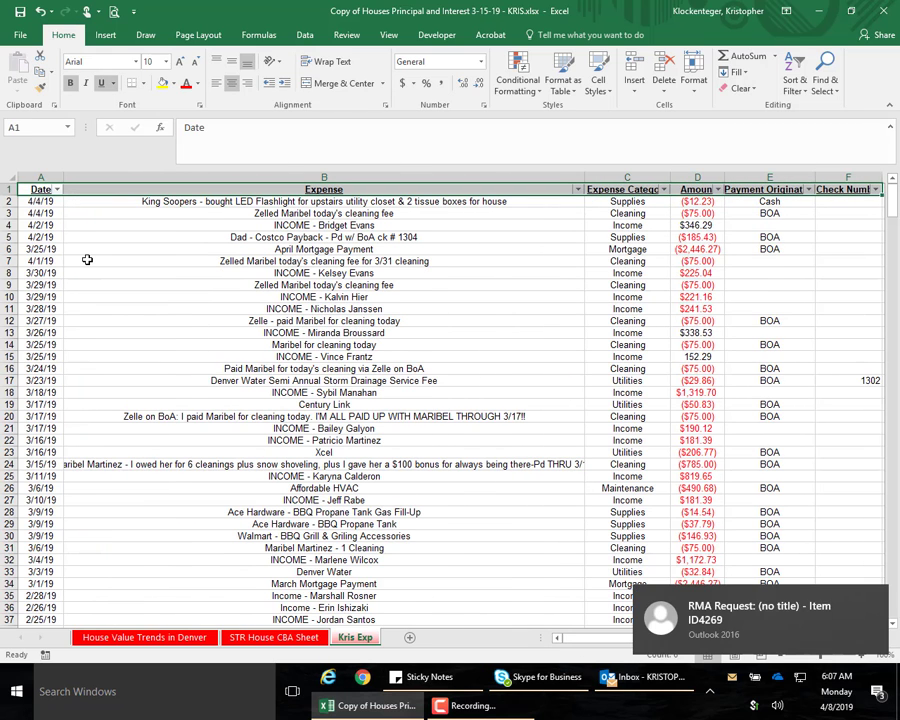
key("ctrl+shift+Down")
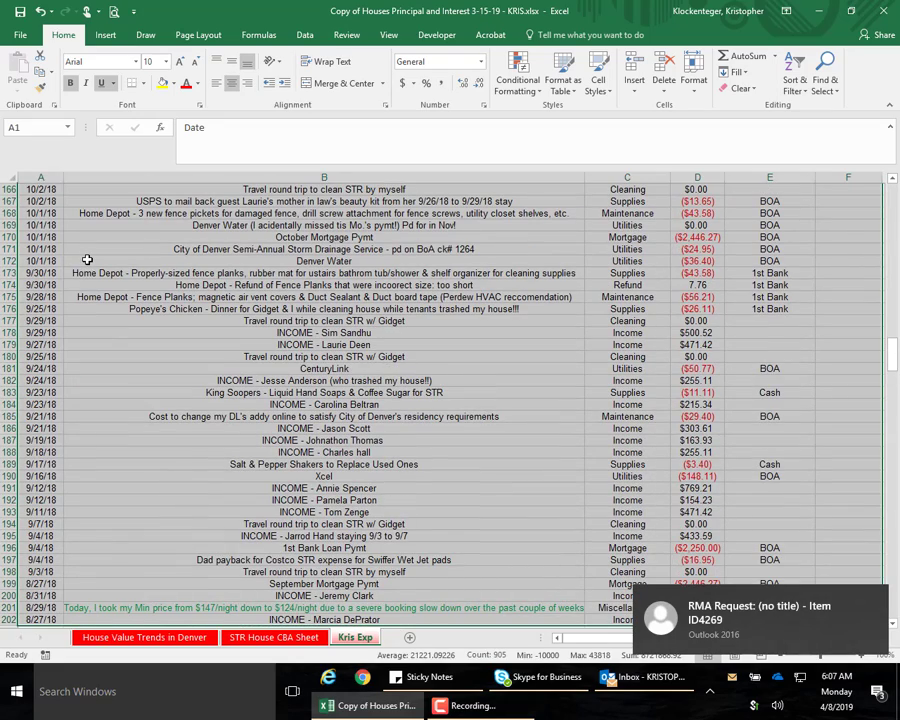
scroll(78, 355, "down", 5)
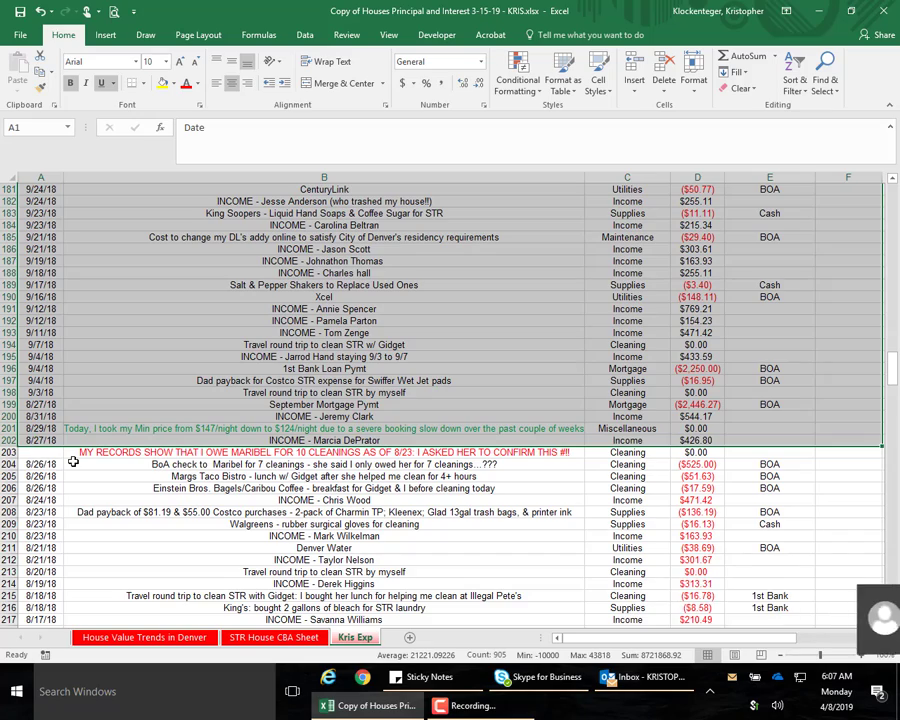
key("ctrl+shift+Down")
key("ctrl+shift+Down")
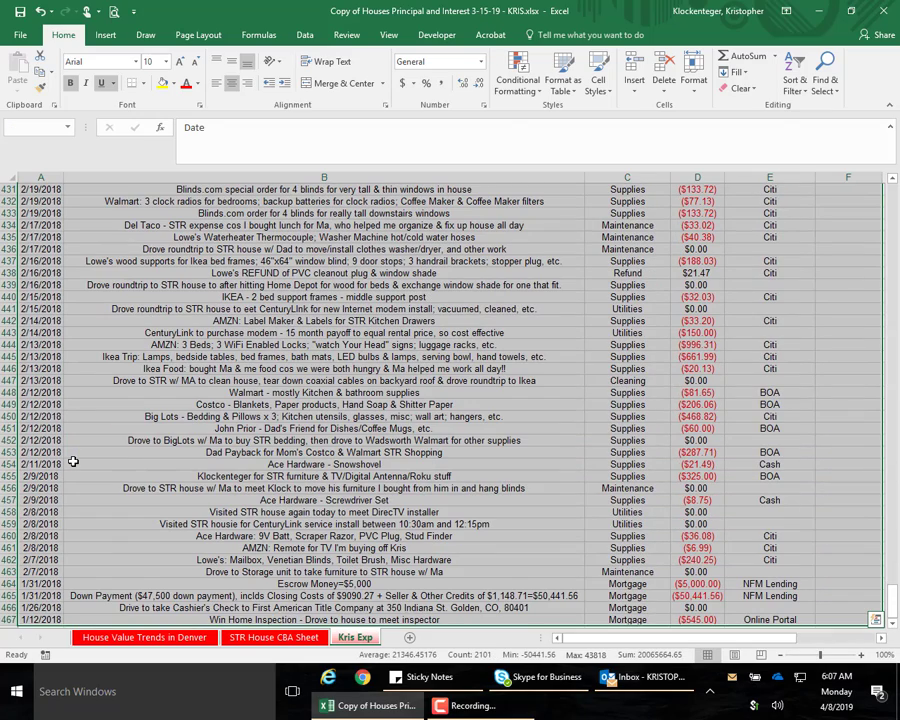
scroll(73, 461, "down", 7)
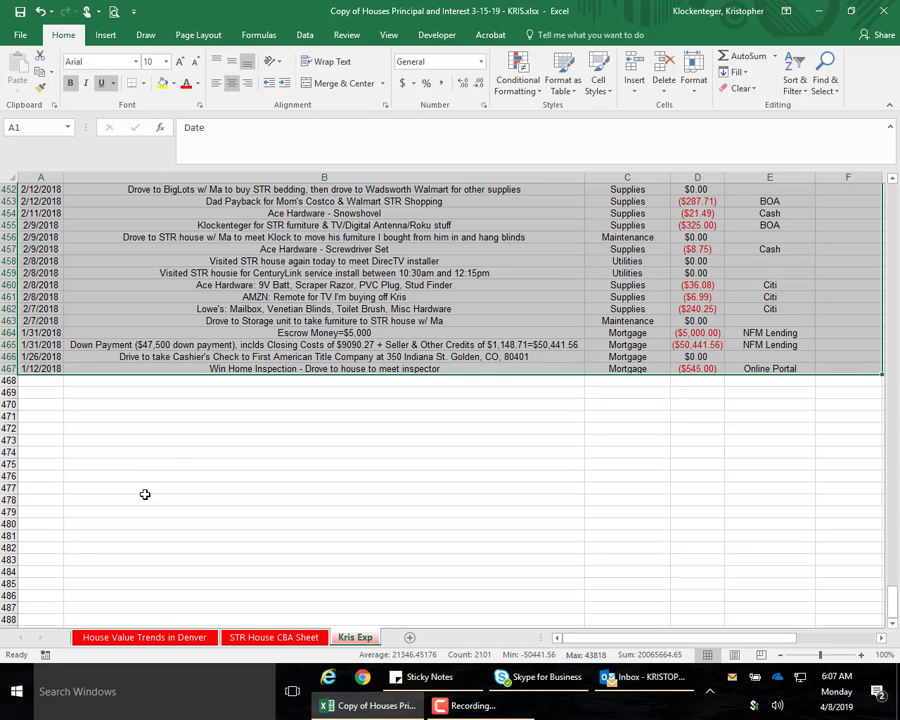
key("ctrl+a")
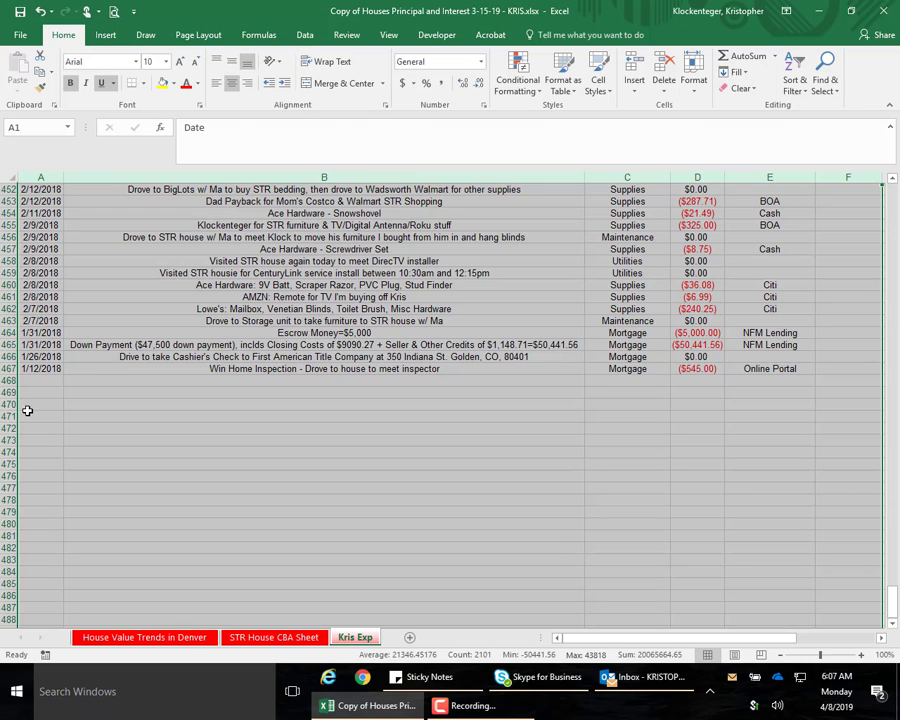
left_click(106, 35)
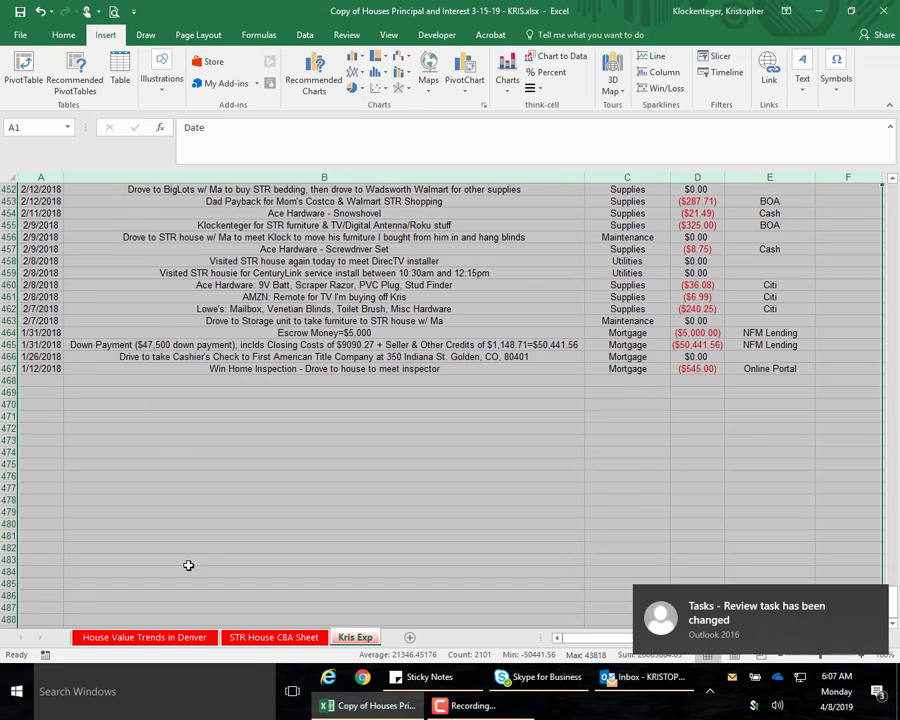
left_click(876, 600)
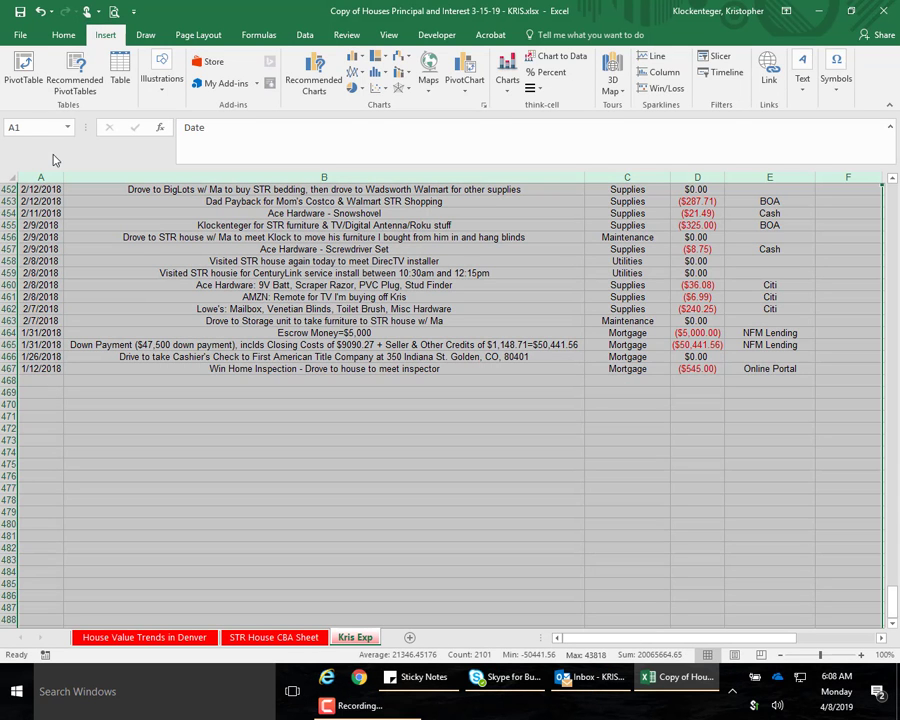
left_click(24, 70)
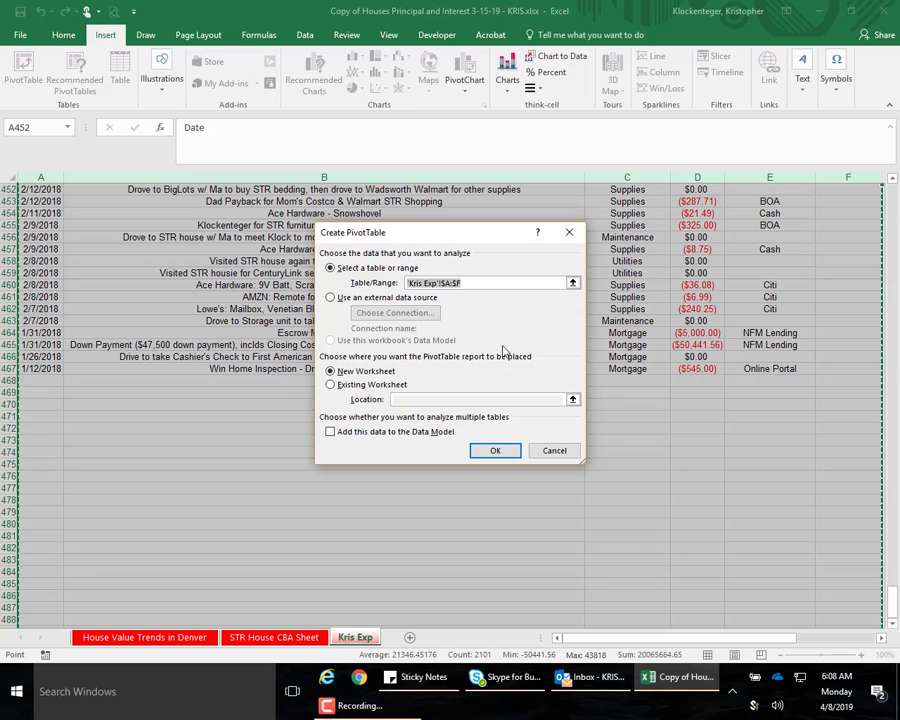
left_click(441, 283)
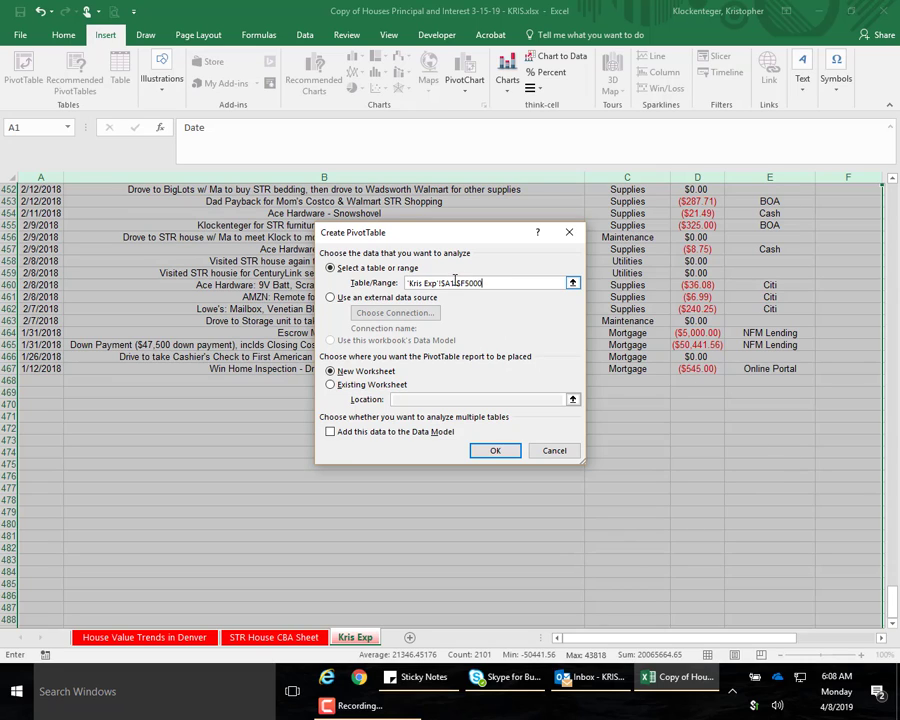
left_click(455, 282)
left_click(554, 451)
Step: Select the expense data range A1:F467, from the last record up to and including the header row
left_click_drag(60, 367, 178, 336)
key("ctrl+shift+Up")
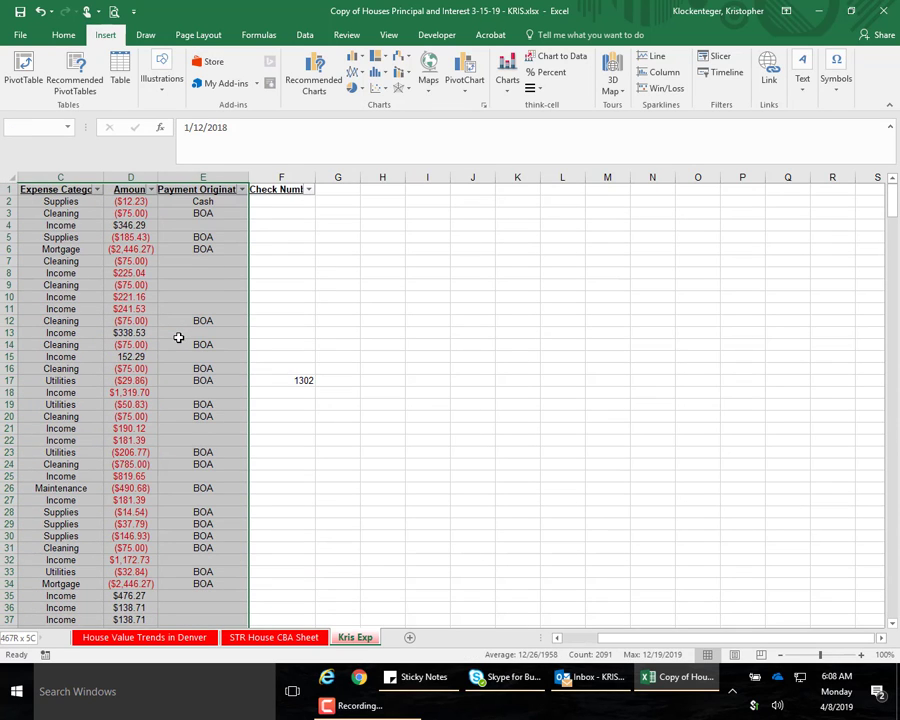
key("shift+Right")
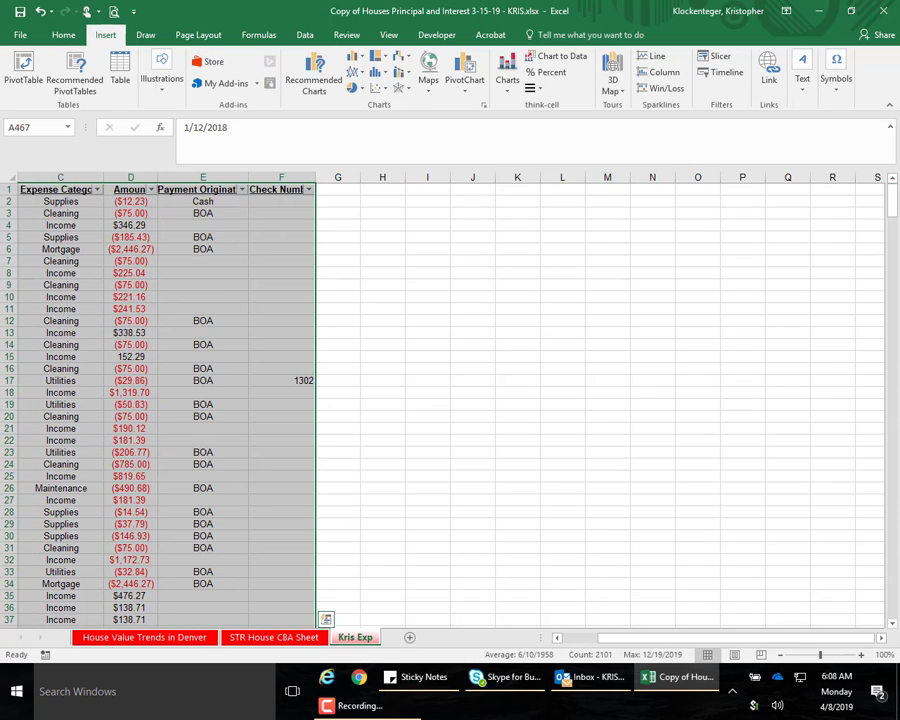
left_click_drag(734, 640, 434, 643)
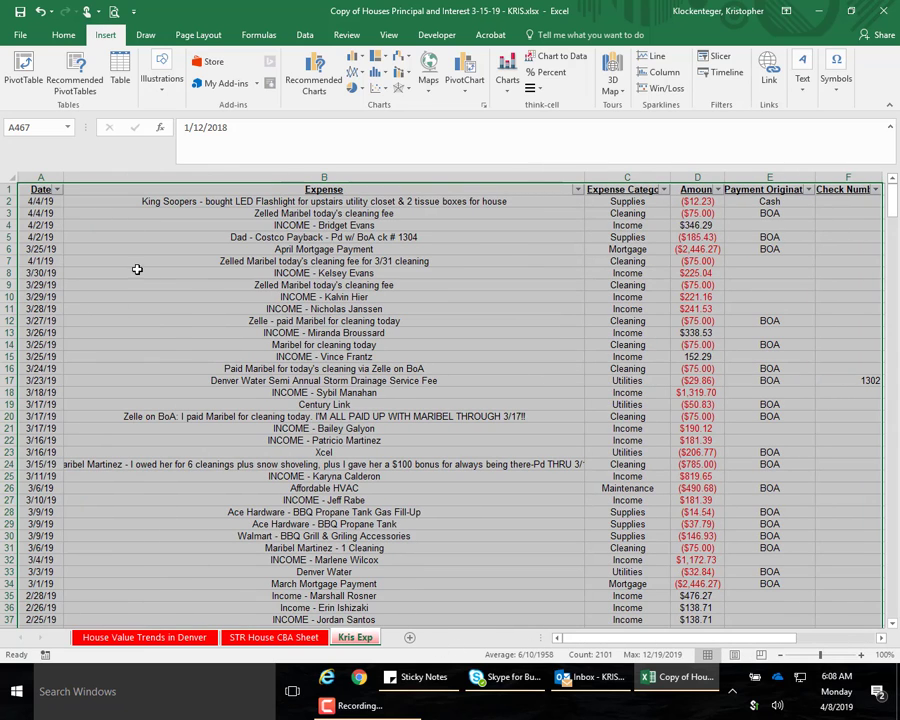
Step: Create a PivotTable on a new worksheet from the range 'Kris Exp'!$A$1:$F$5000
left_click(15, 57)
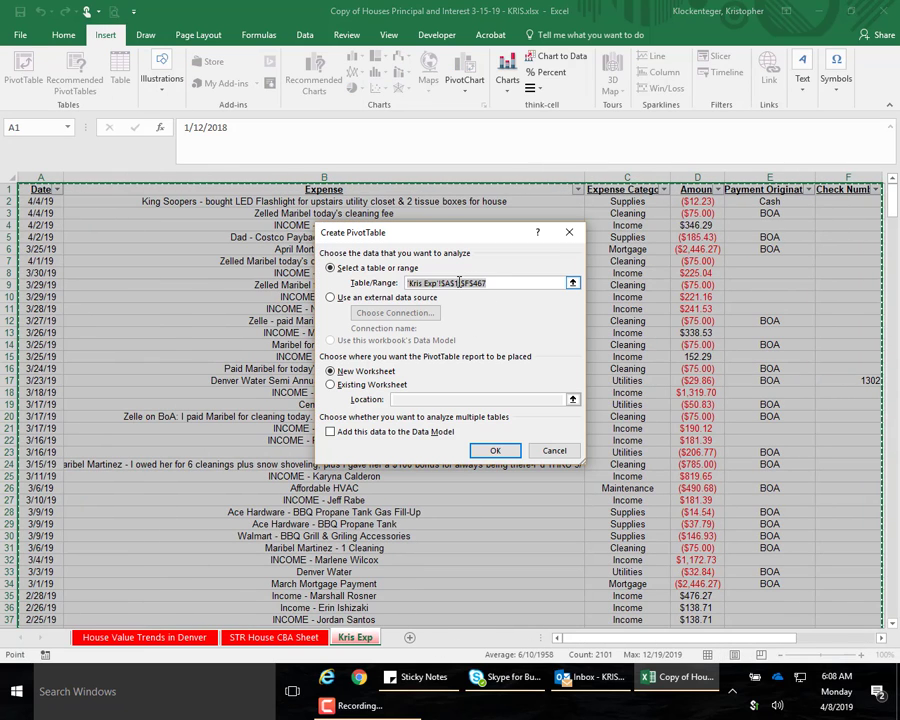
left_click(477, 283)
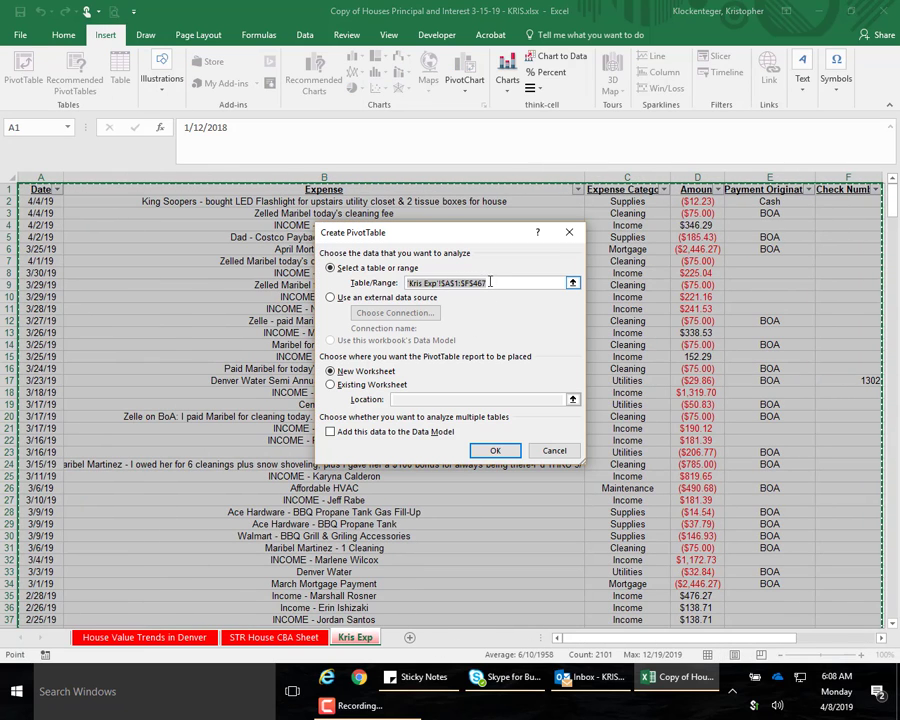
double_click(477, 283)
type("5000")
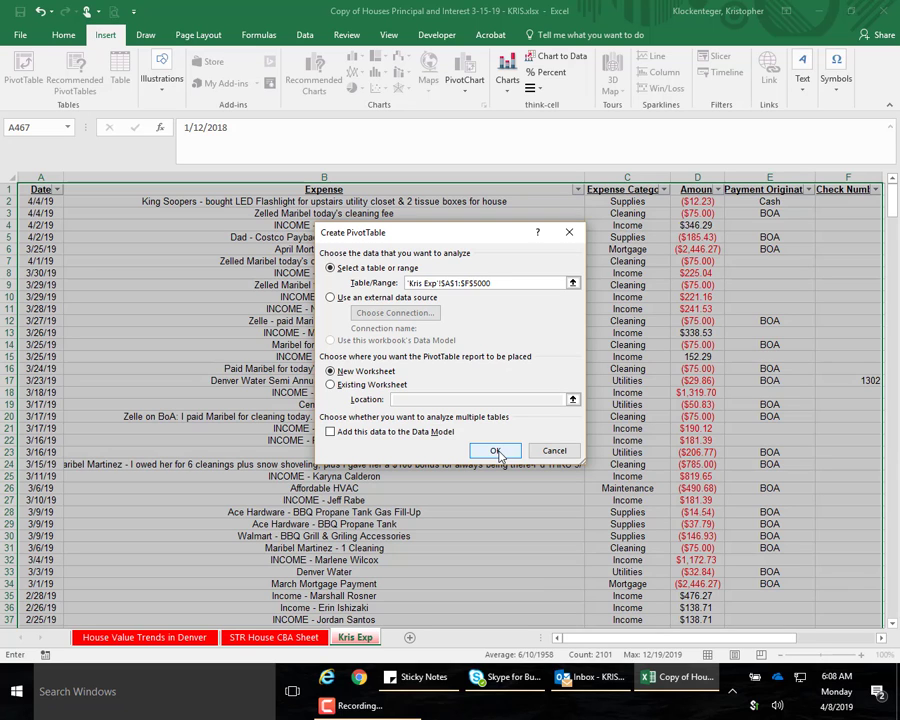
left_click(497, 452)
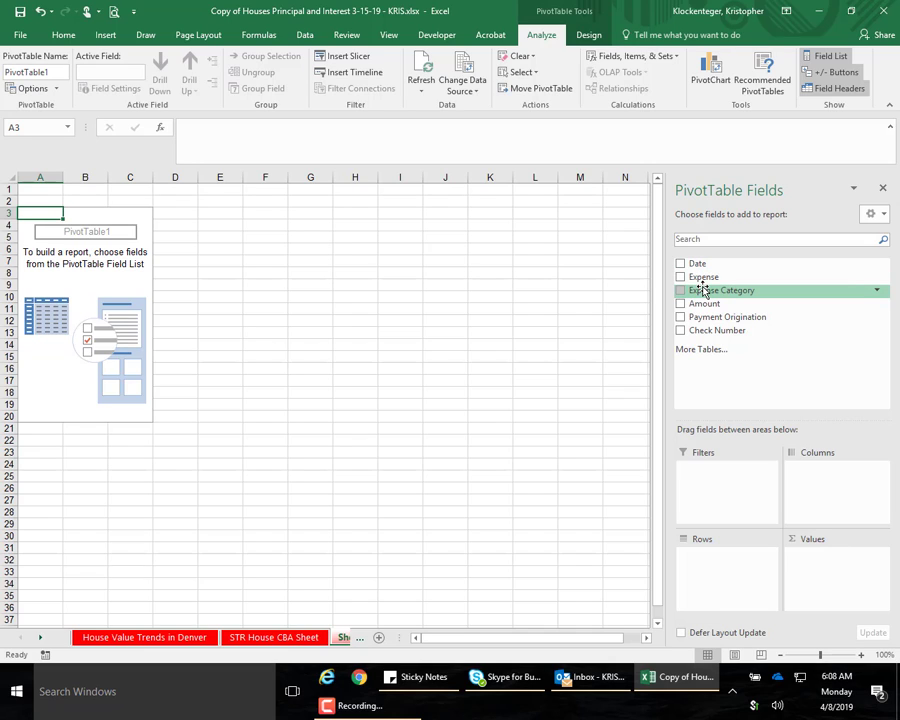
Step: Add Expense Category as a report filter of the PivotTable and view its list of categories
left_click_drag(704, 292, 740, 485)
left_click(124, 190)
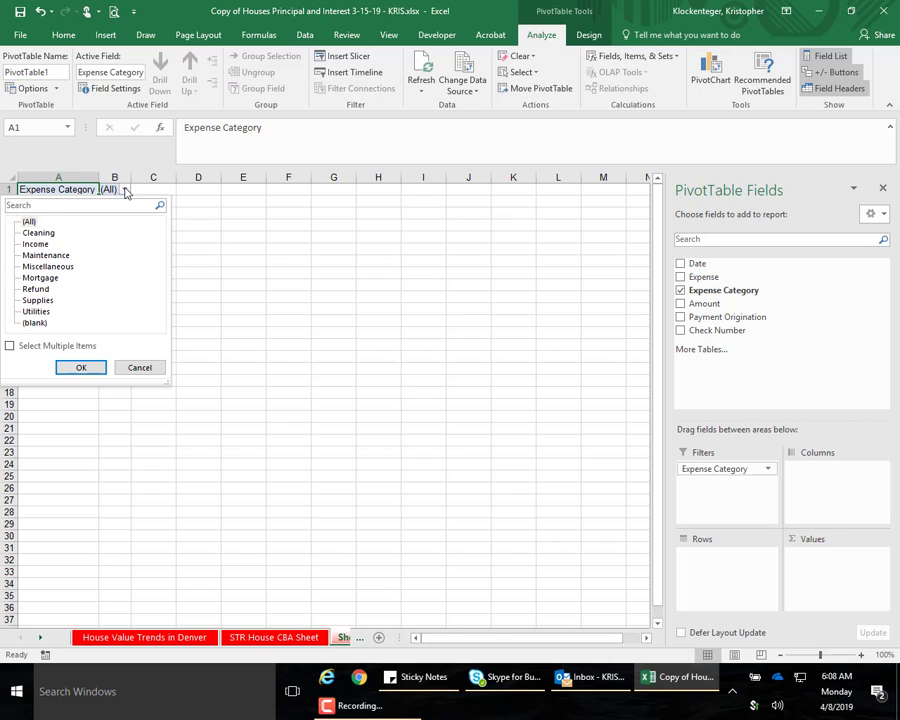
key("Escape")
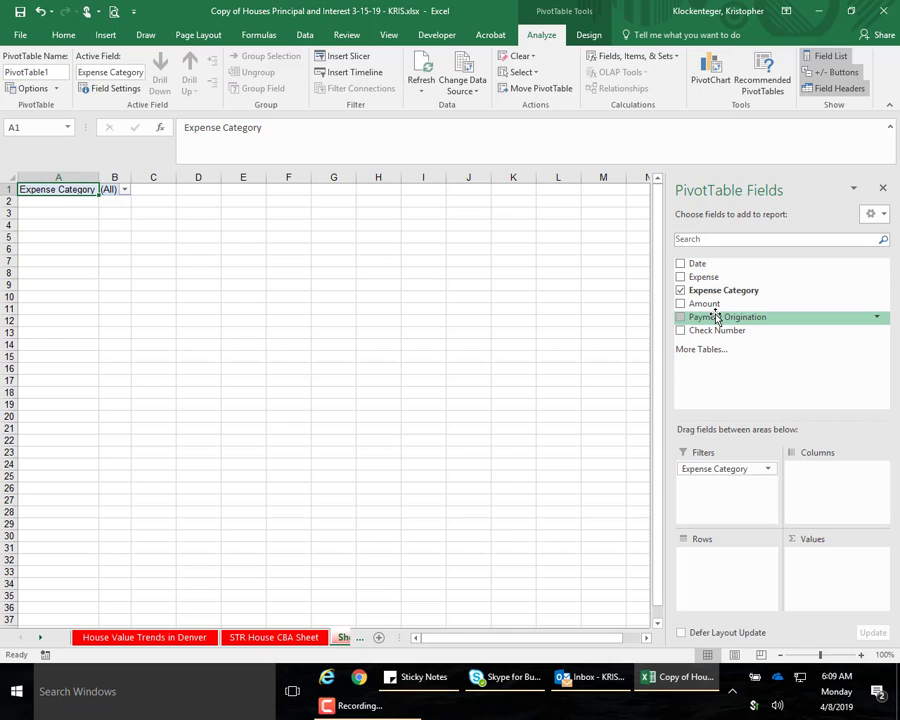
Step: Add Amount to the PivotTable values and summarize it by Sum
left_click_drag(715, 303, 840, 567)
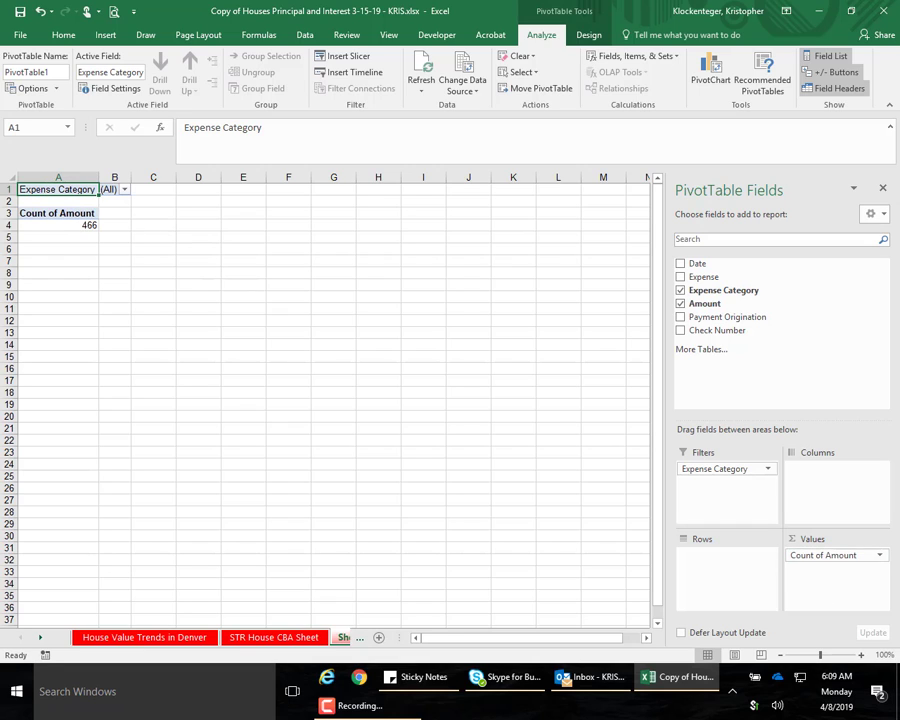
left_click(879, 555)
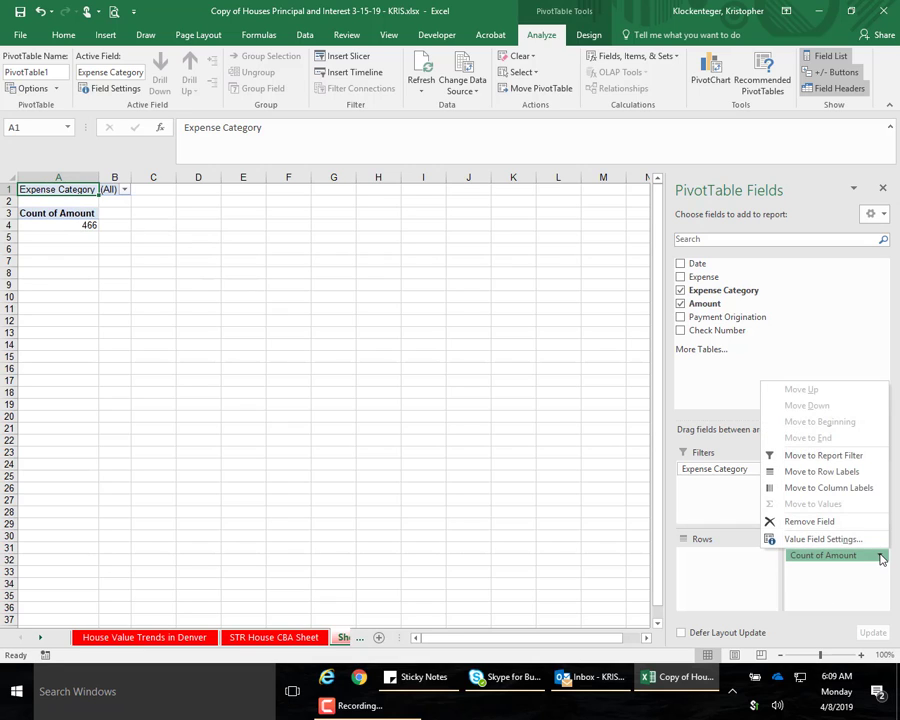
left_click(824, 540)
left_click(340, 358)
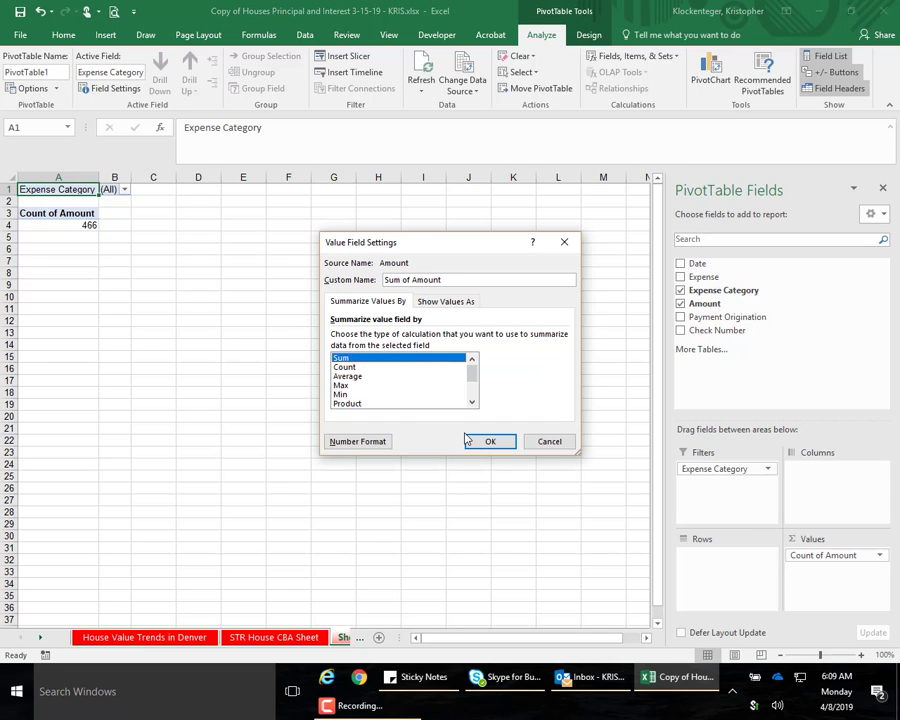
left_click(497, 445)
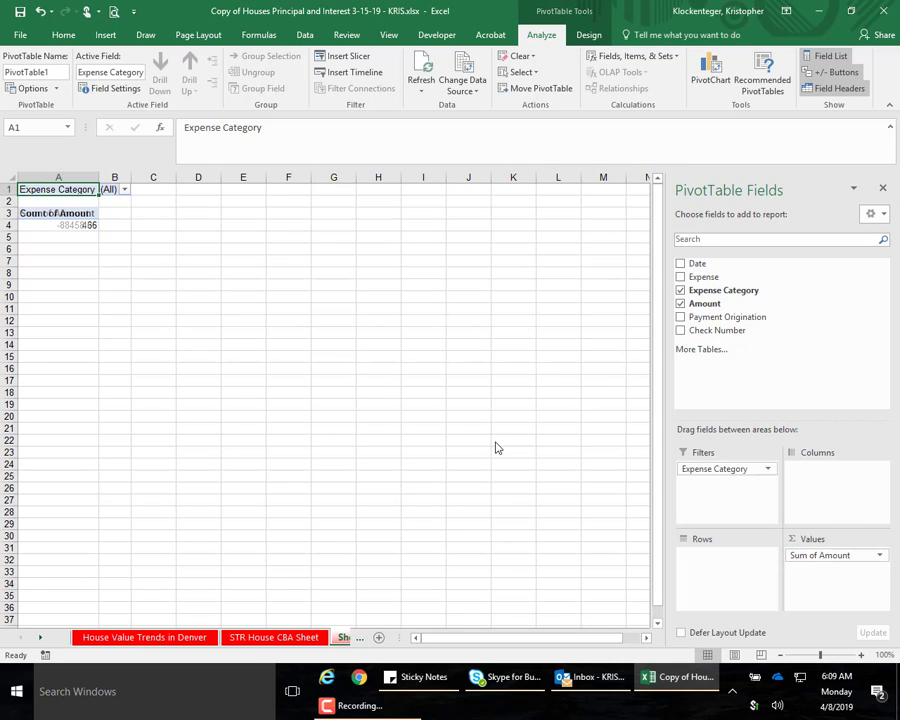
Step: Filter the PivotTable's Expense Category report filter to show only Cleaning
left_click(80, 229)
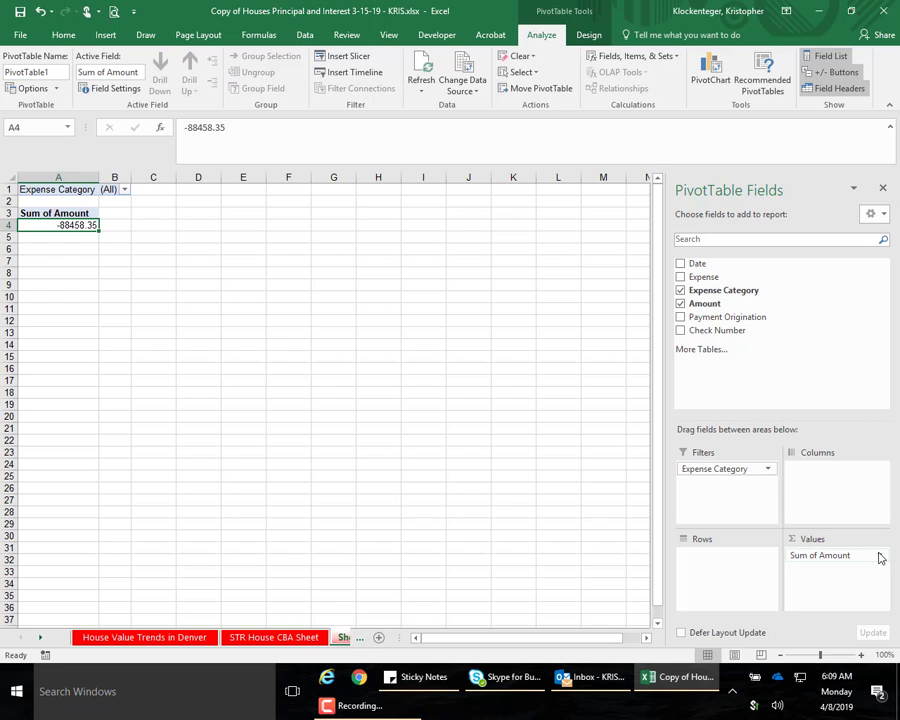
left_click(769, 470)
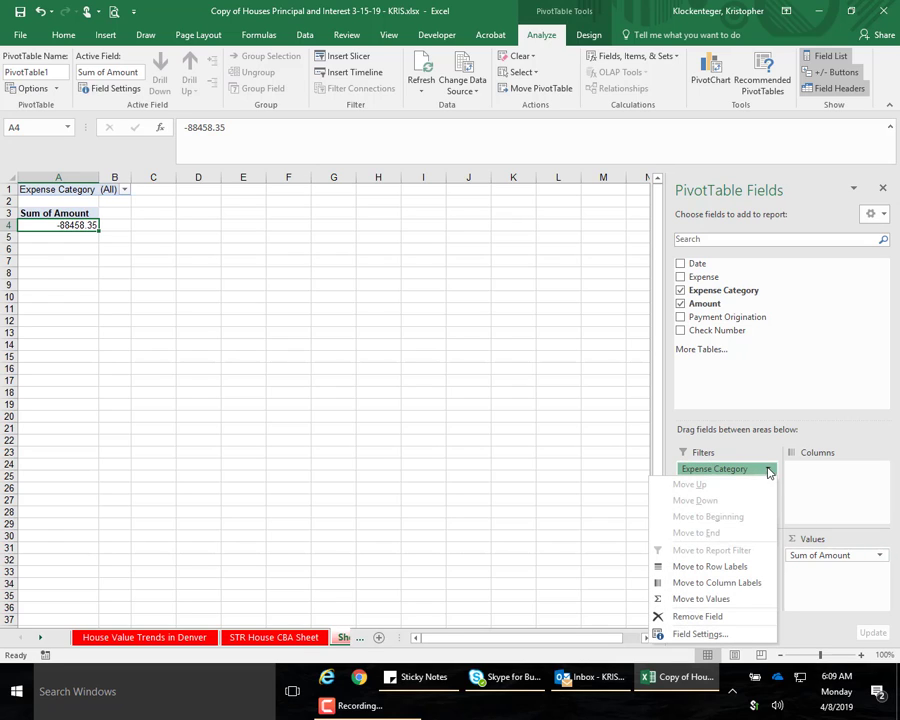
left_click(167, 288)
left_click(124, 189)
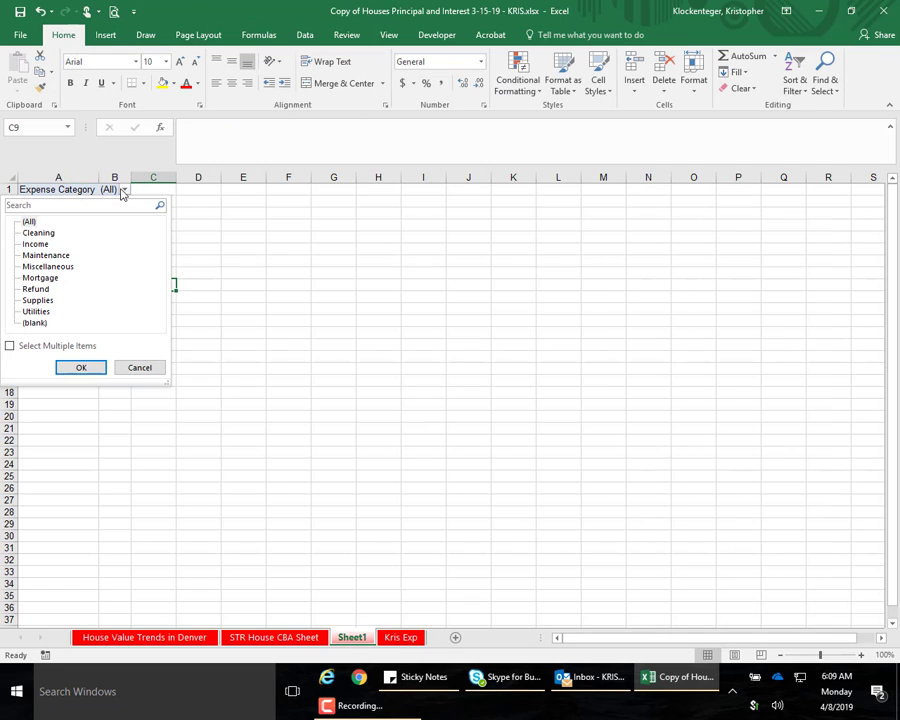
left_click(39, 234)
left_click(81, 366)
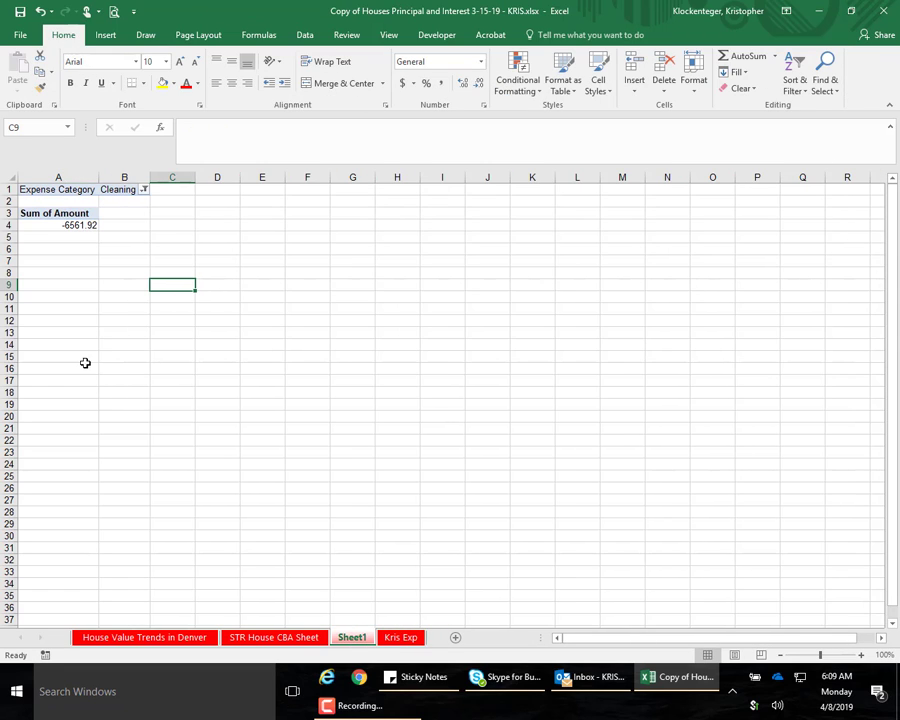
Step: Allow multiple items in the Expense Category report filter and include Maintenance along with Cleaning
left_click(76, 225)
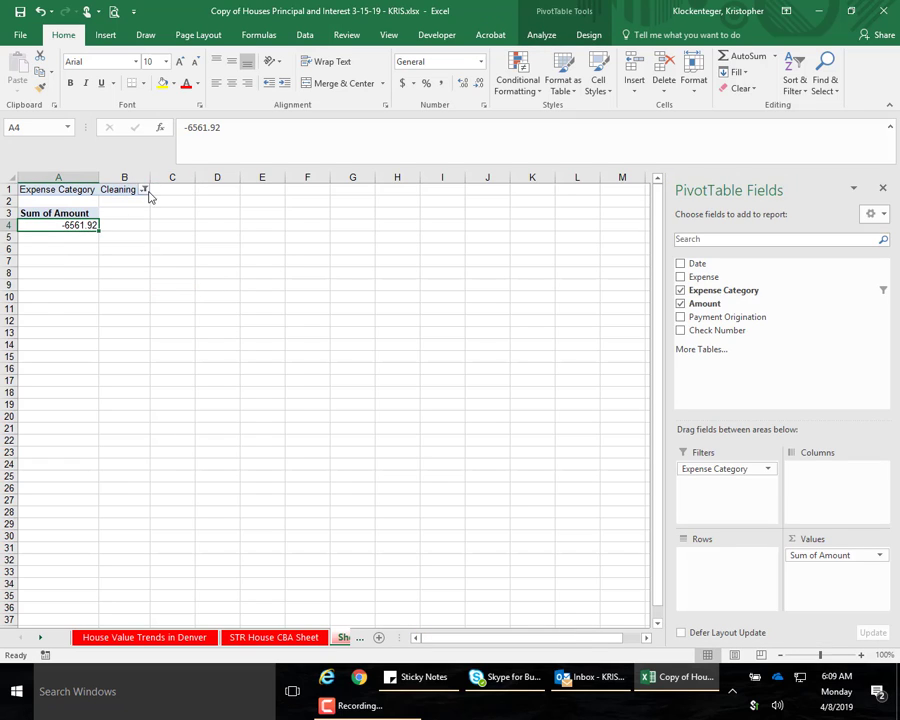
left_click(144, 190)
left_click(10, 345)
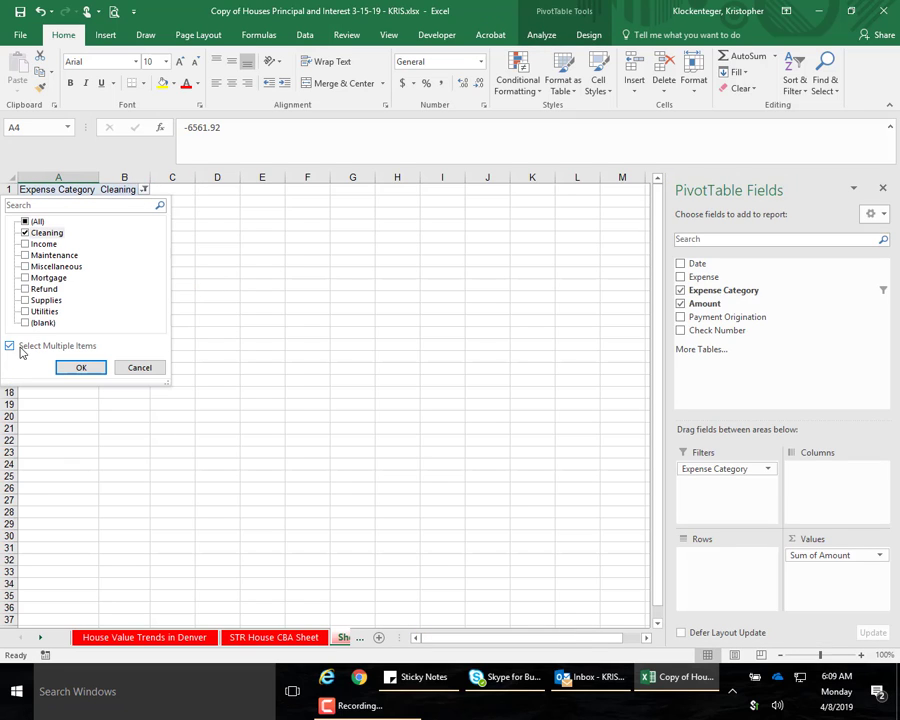
left_click(25, 255)
left_click(77, 367)
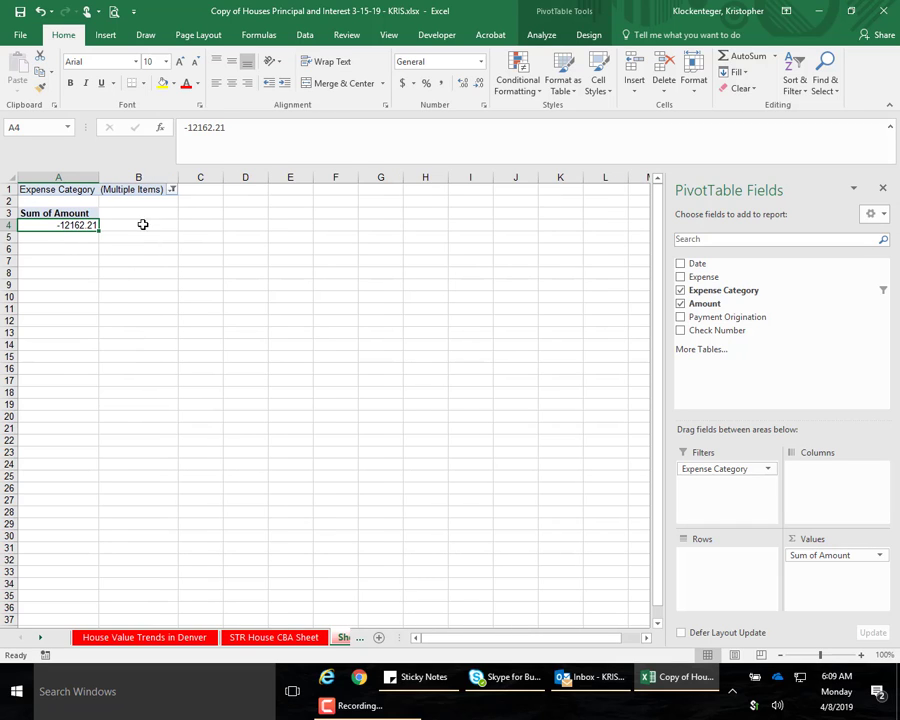
left_click(172, 190)
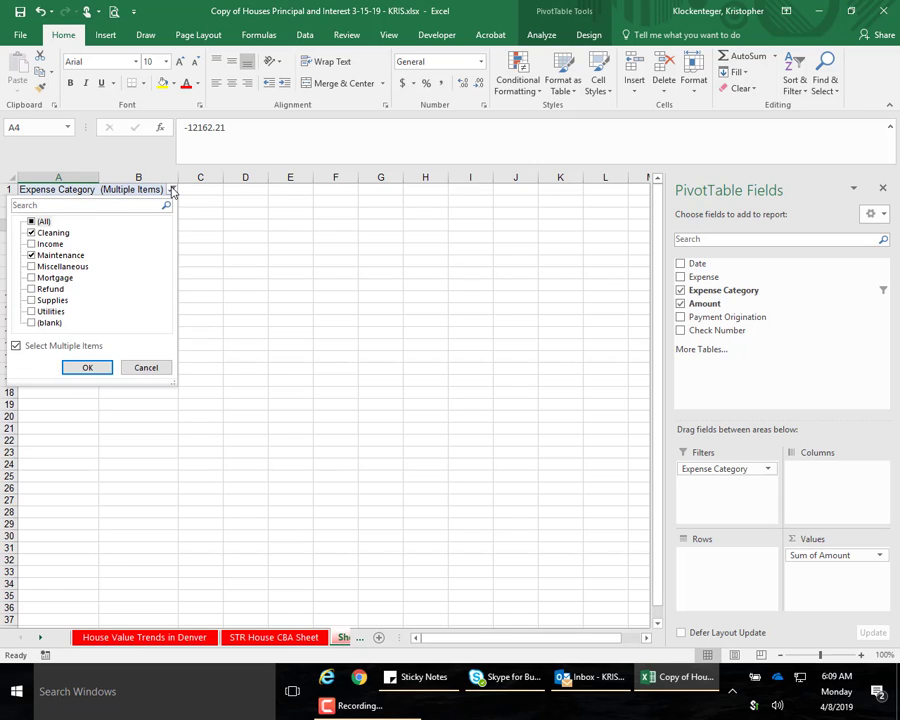
left_click(172, 190)
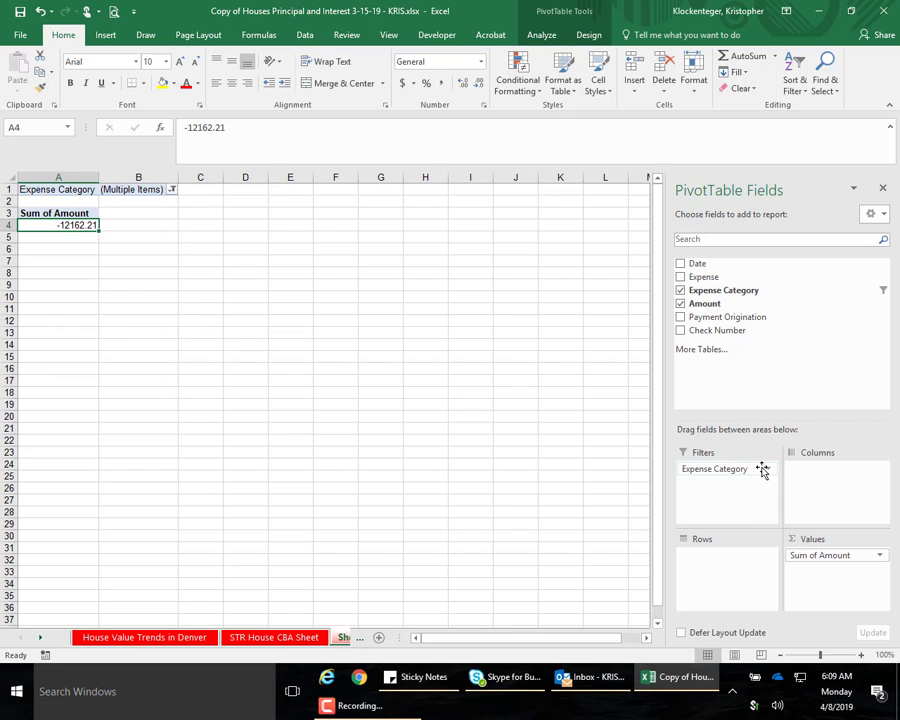
Step: Move Expense Category from the report filter to the rows and show every category except (blank)
left_click_drag(718, 470, 714, 570)
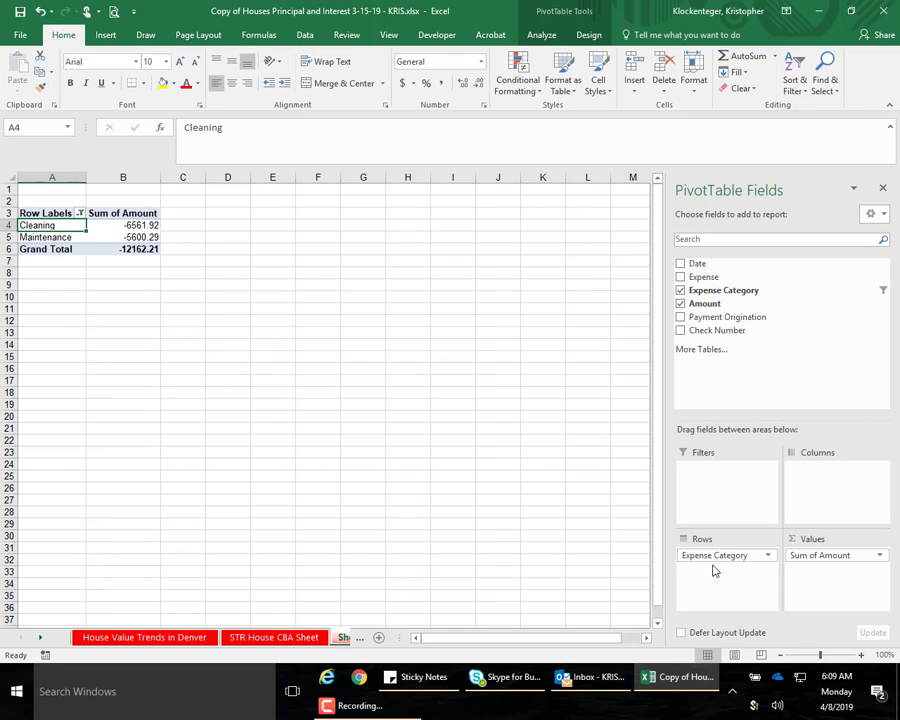
left_click(80, 214)
left_click(46, 351)
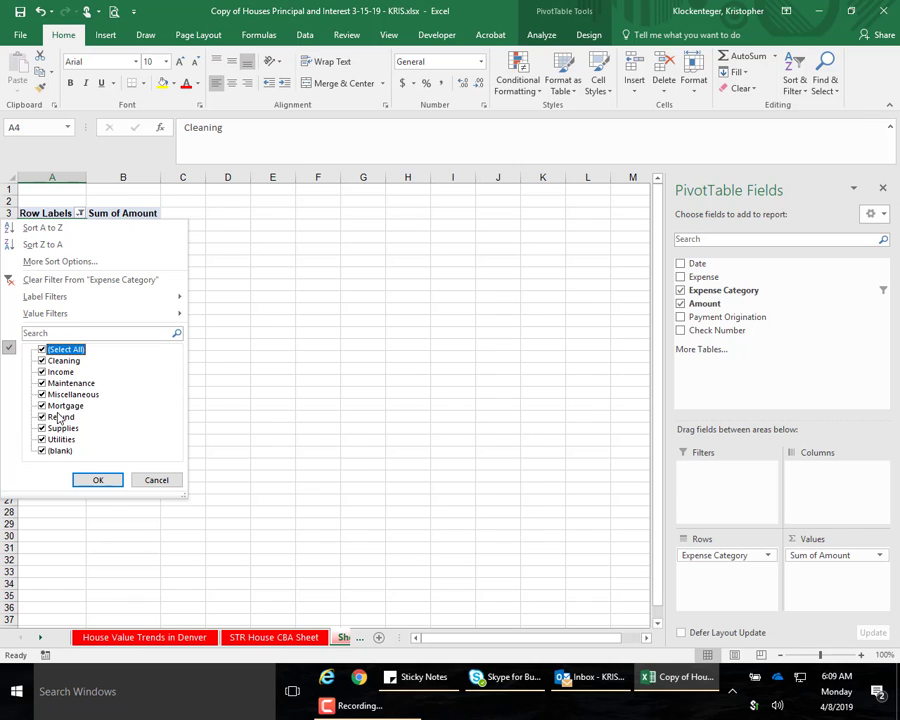
left_click(41, 451)
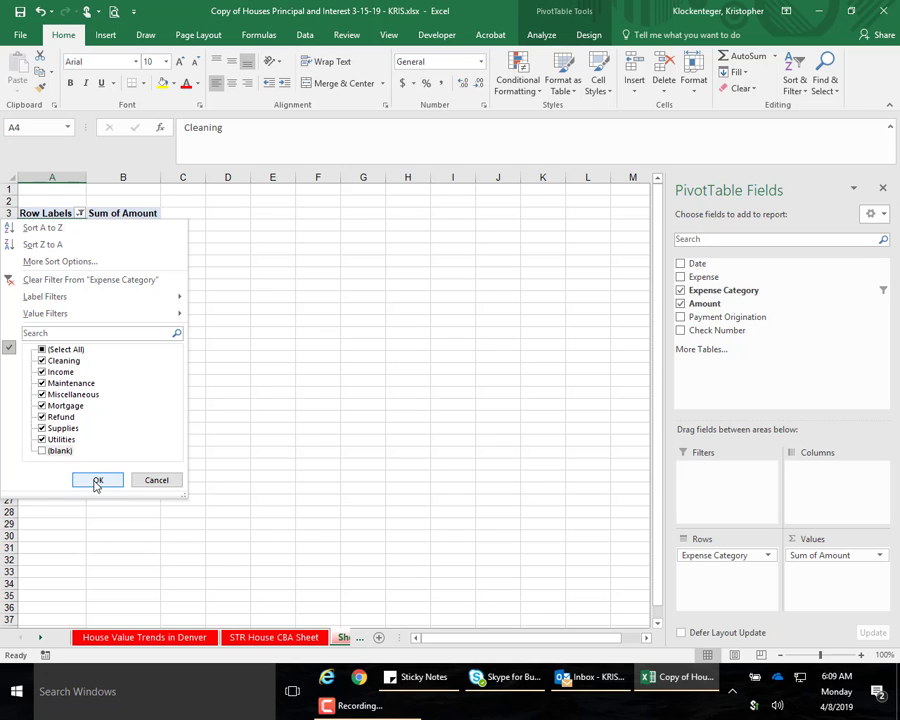
left_click(97, 481)
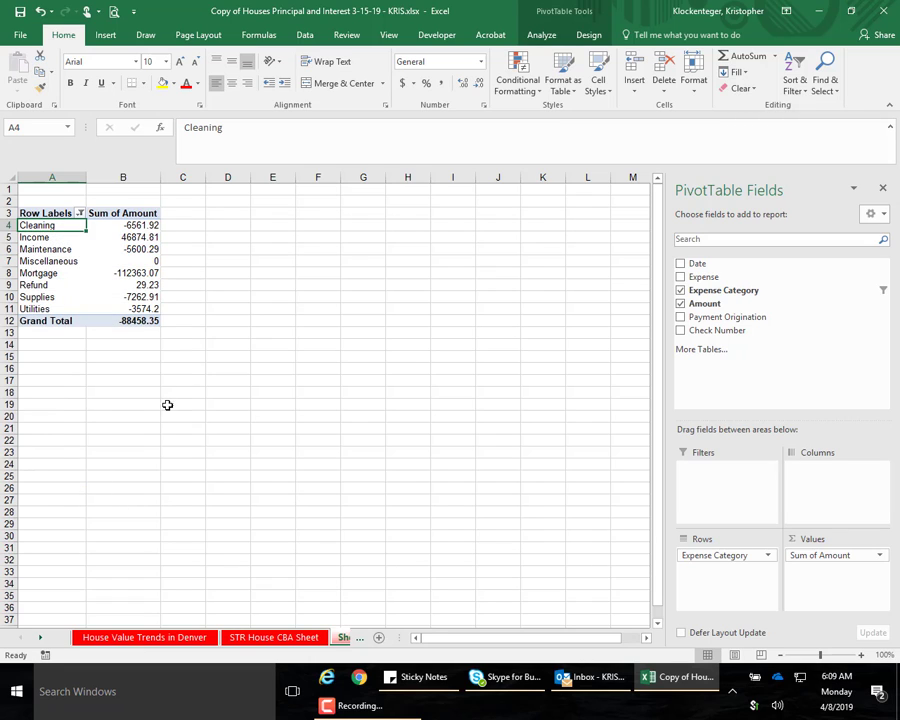
Step: Format the Sum of Amount values as Currency with the $ symbol and two decimal places
right_click(134, 224)
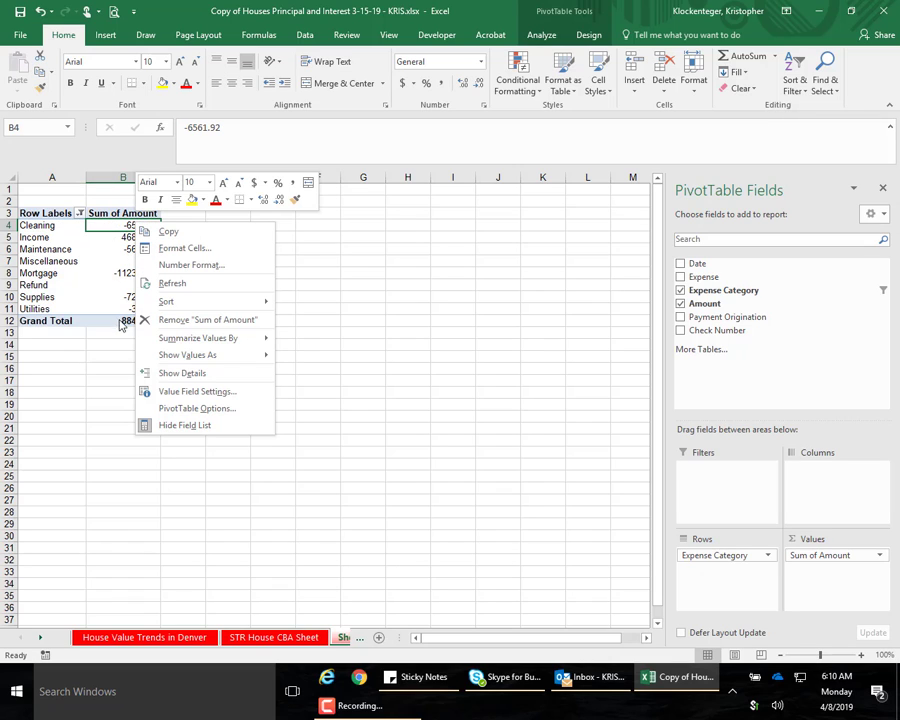
left_click(192, 265)
left_click(40, 176)
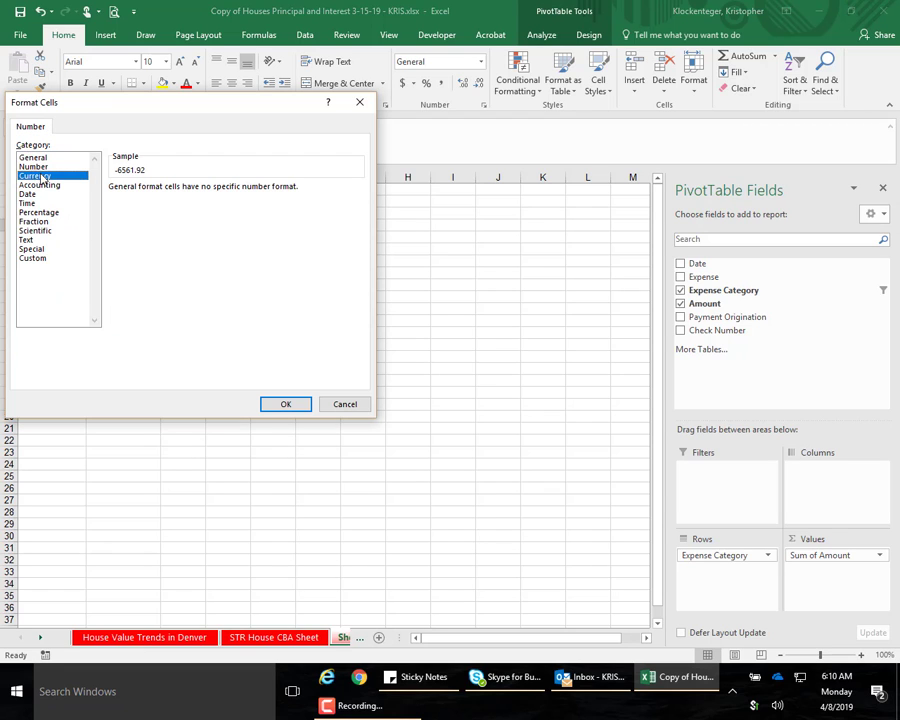
double_click(204, 191)
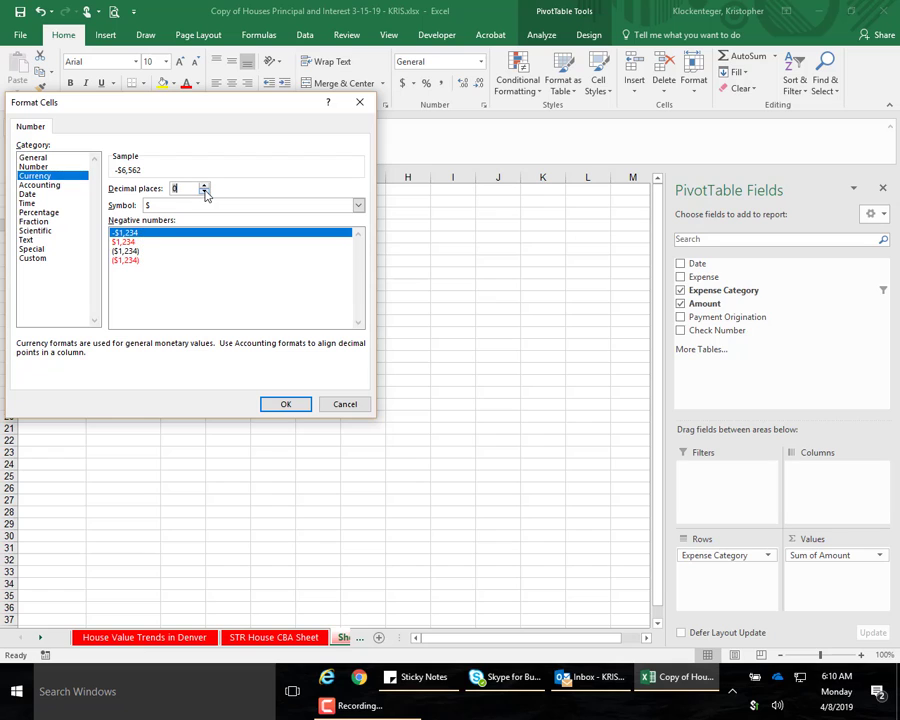
left_click(204, 185)
left_click(204, 185)
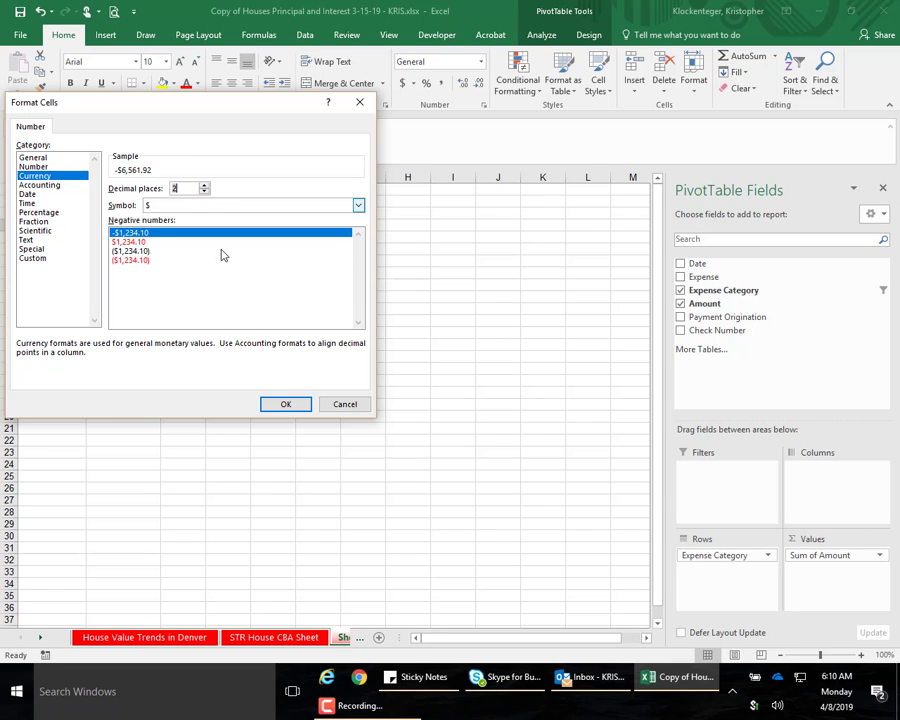
left_click(286, 404)
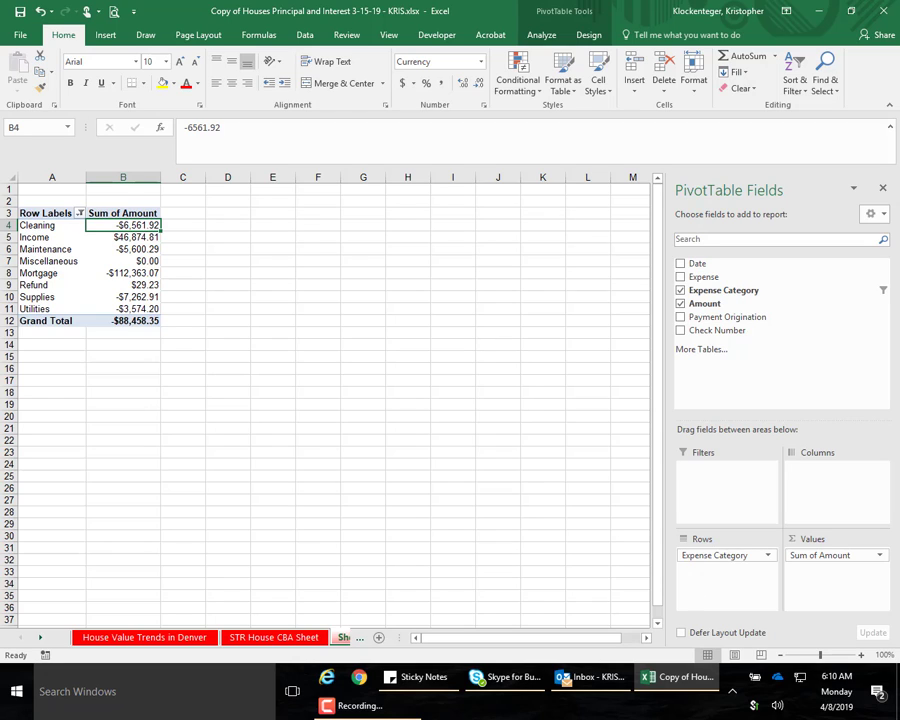
Step: Check the Mortgage and Income sums, exclude Mortgage from the row labels and select the grand total
key("F10")
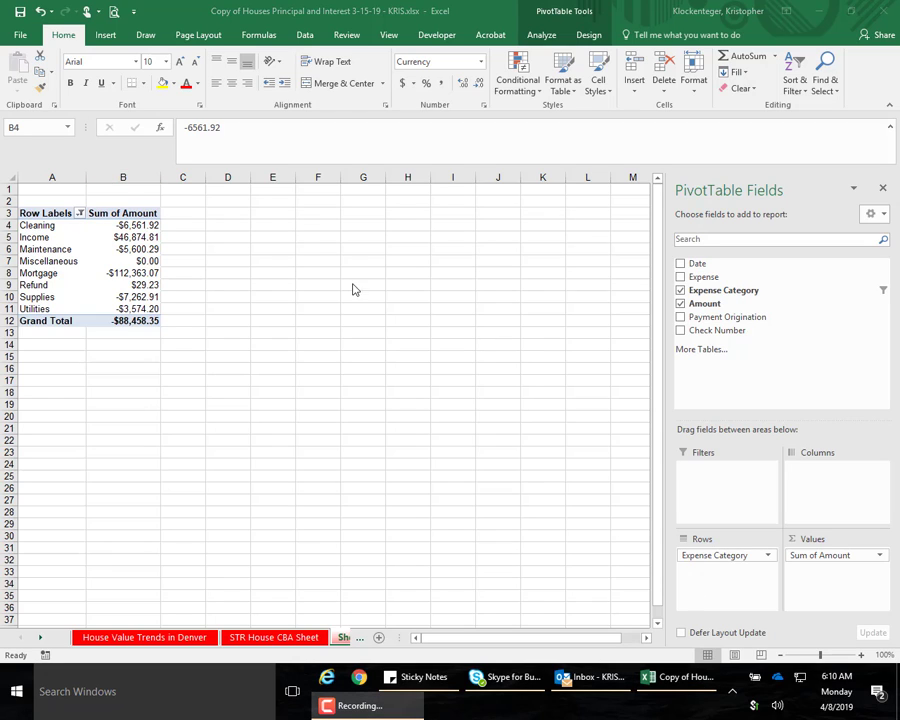
left_click(135, 274)
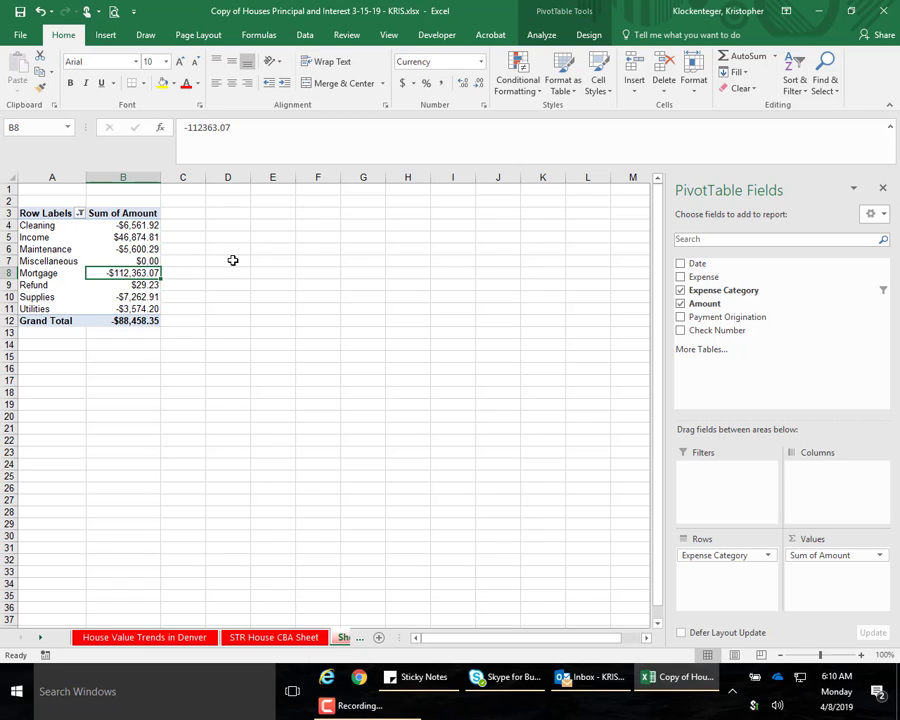
left_click(131, 236)
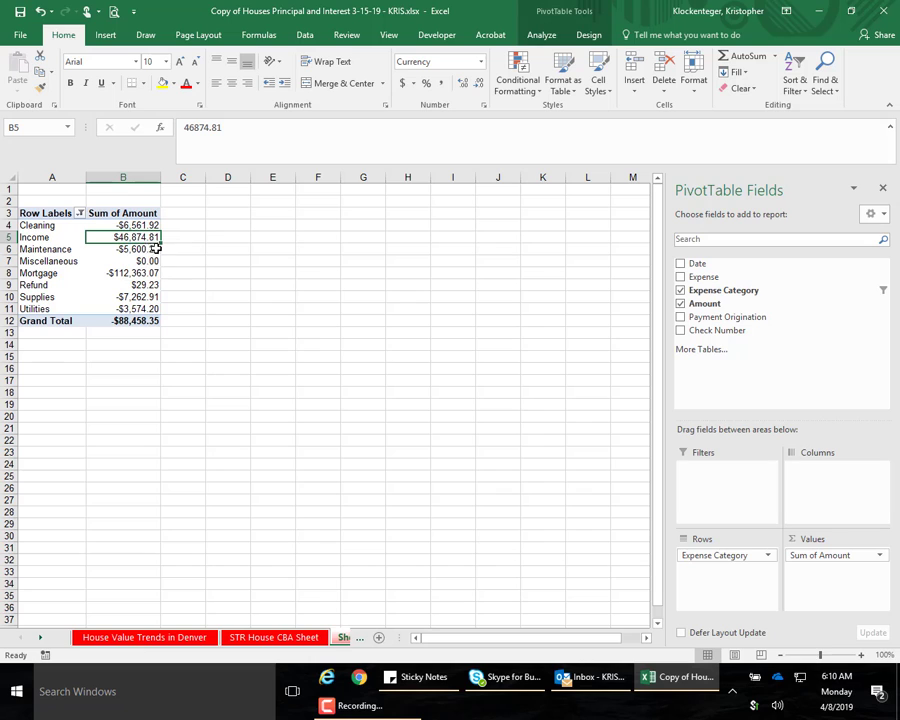
left_click(80, 213)
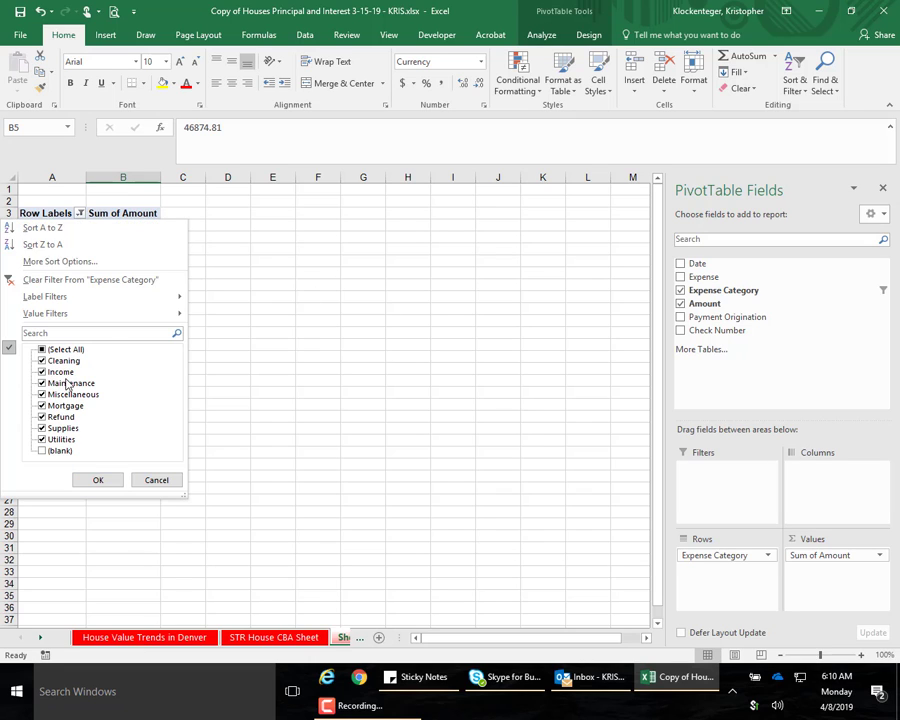
left_click(44, 408)
left_click(97, 479)
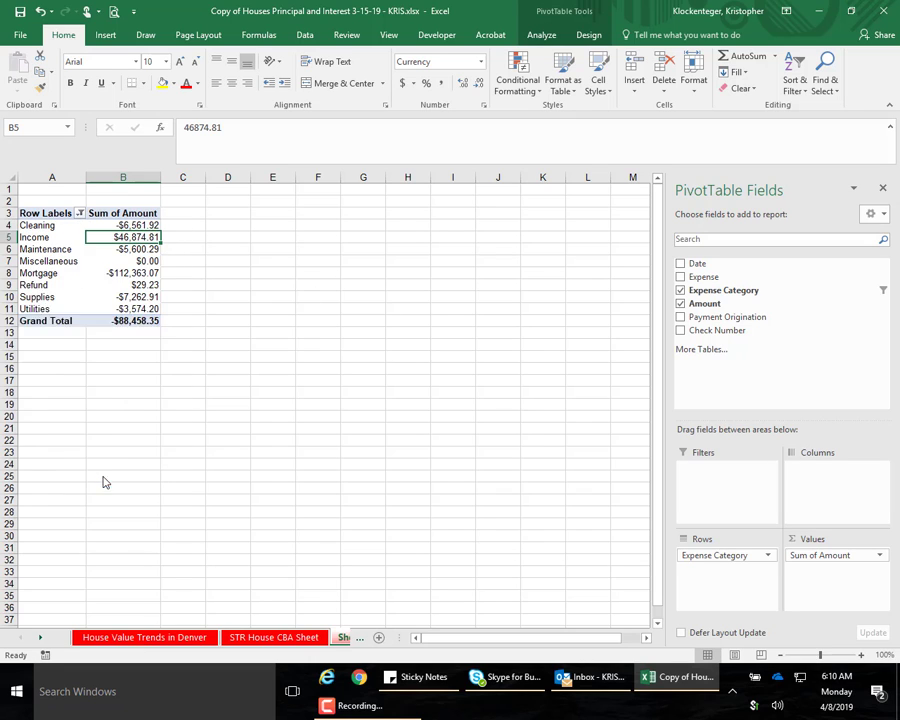
left_click(126, 311)
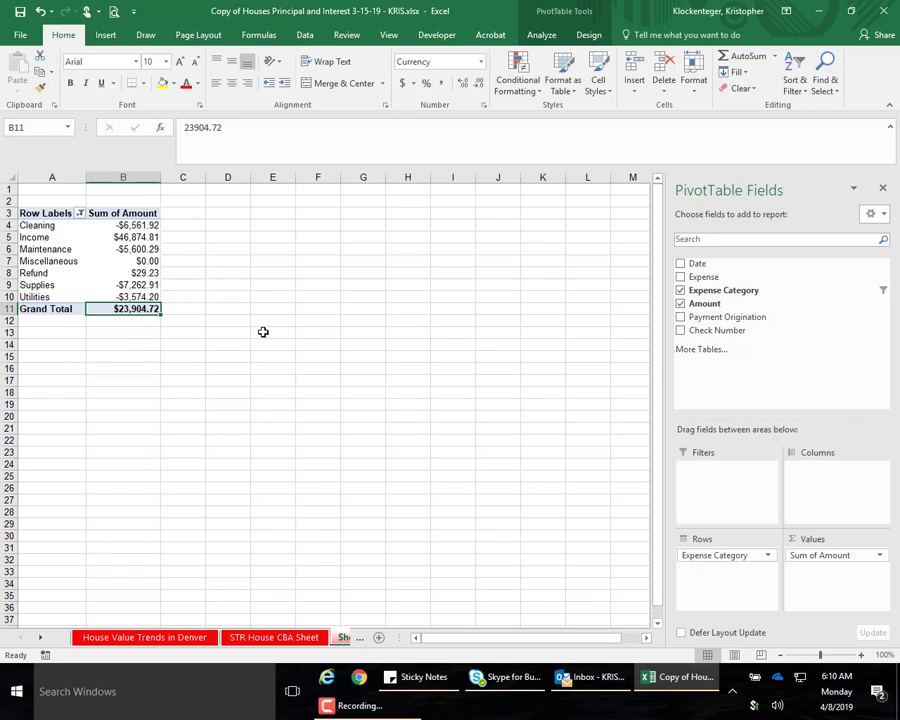
Step: Show all expense categories in the row labels again, including Mortgage but leaving out (blank)
left_click(80, 213)
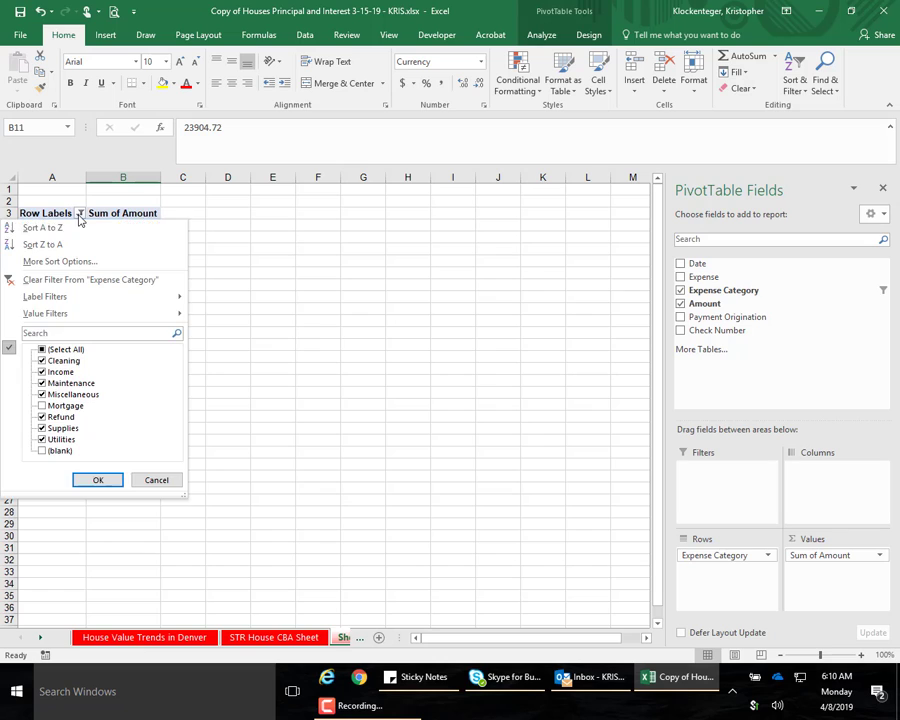
left_click(42, 349)
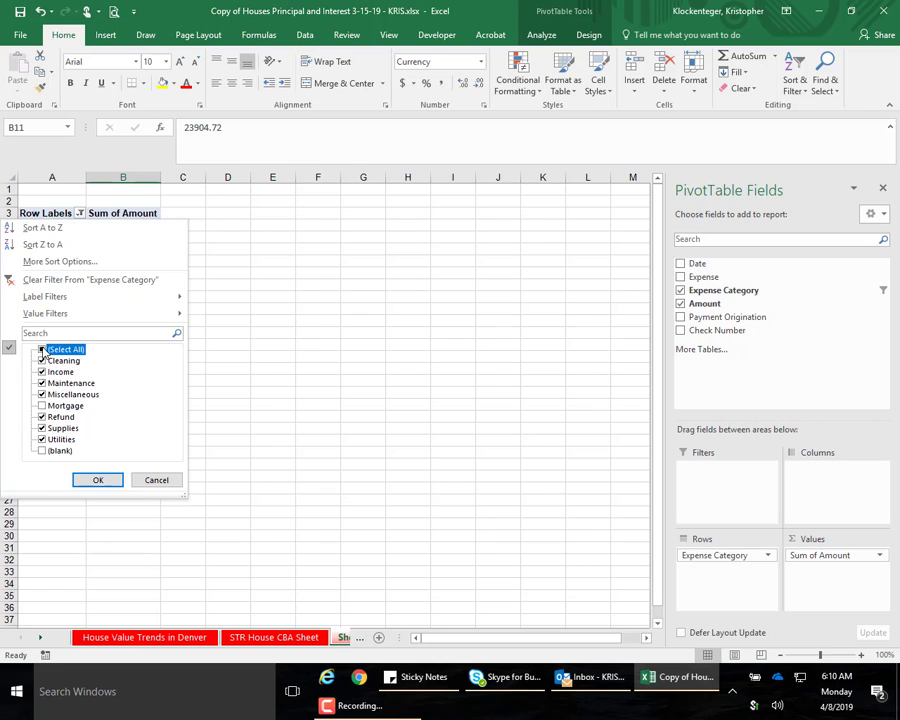
left_click(42, 450)
left_click(100, 480)
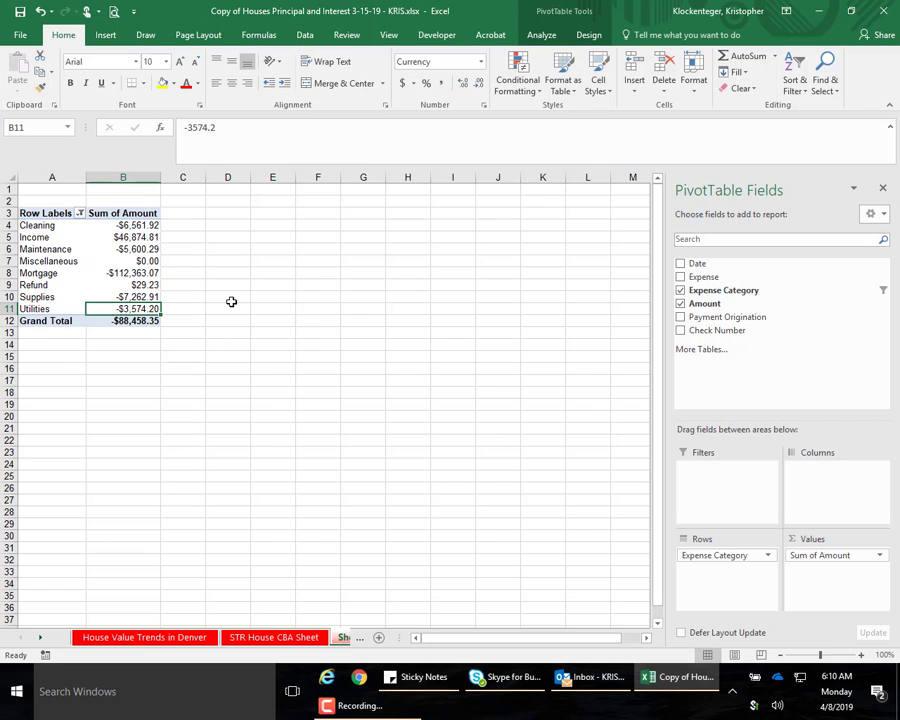
Step: Include the (blank) category in the row labels and inspect its row
left_click(80, 213)
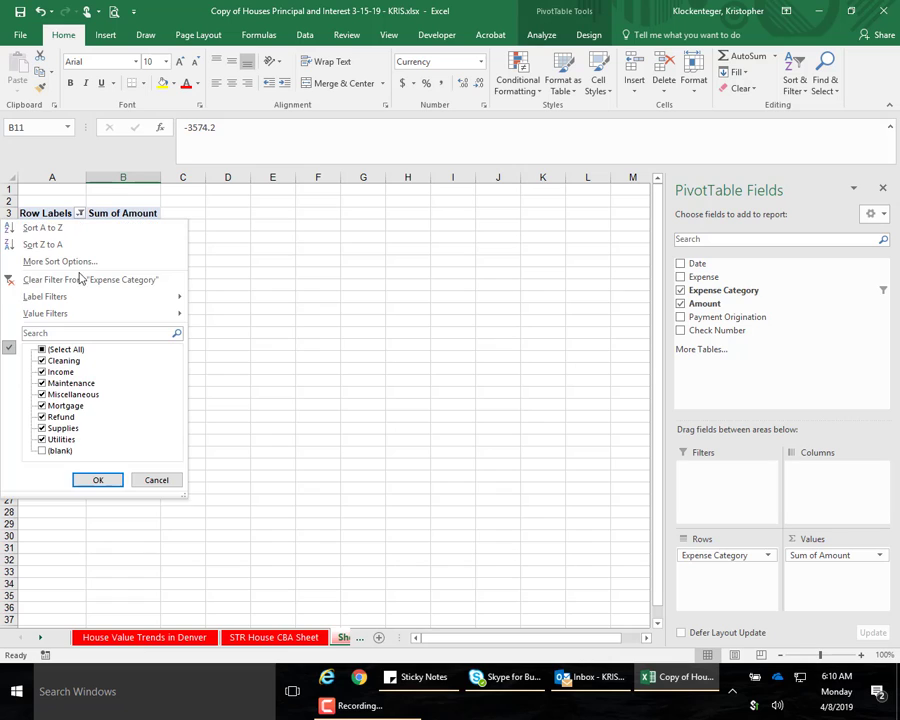
left_click(43, 451)
left_click(103, 482)
left_click(134, 320)
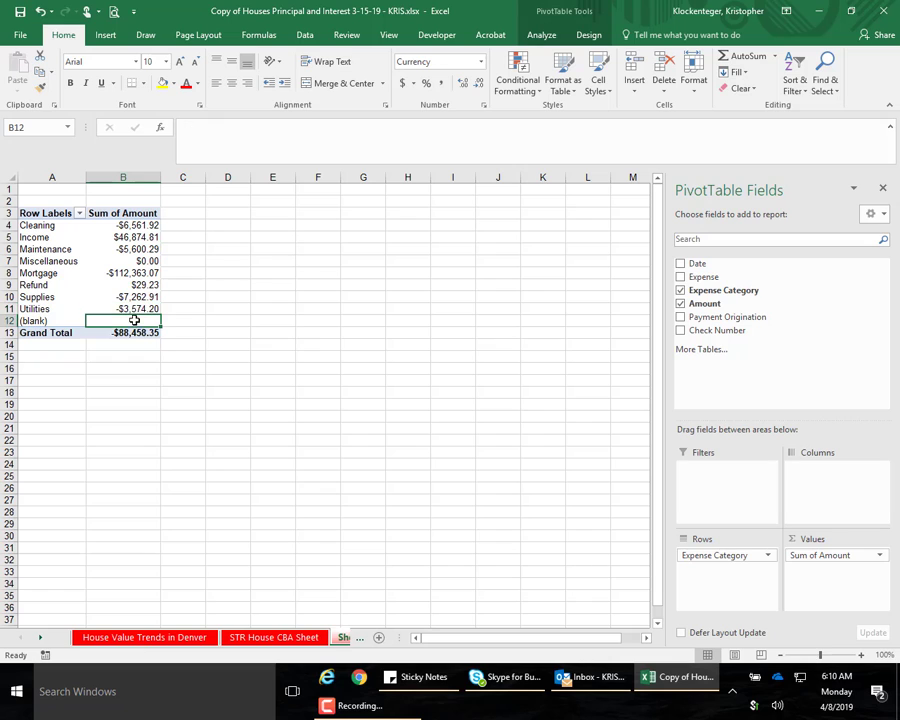
left_click(36, 320)
Step: Exclude the (blank) category from the row labels and select an empty cell outside the PivotTable
left_click(80, 213)
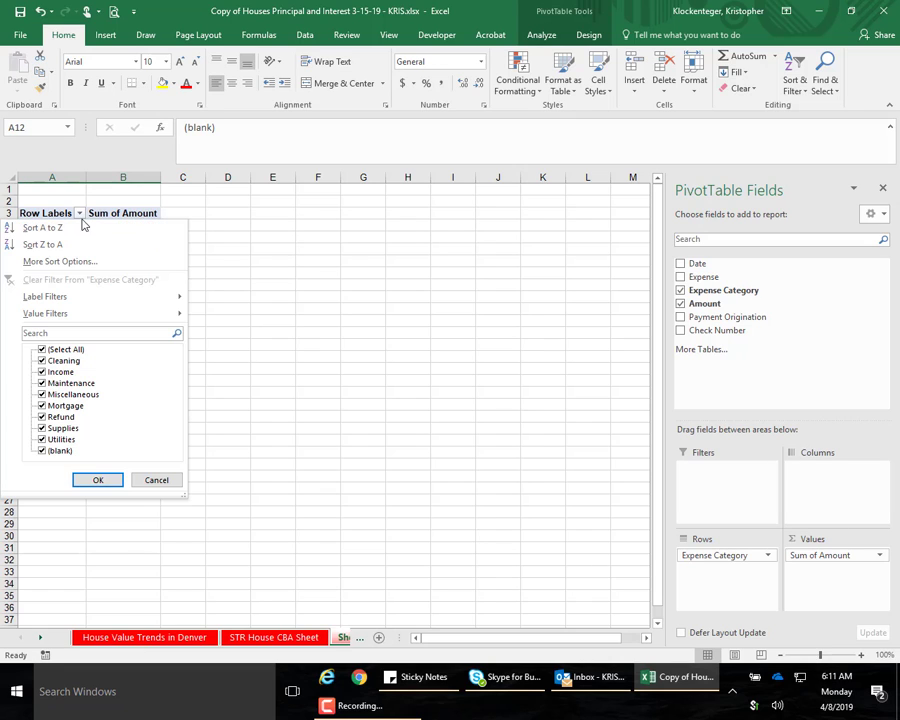
left_click(43, 451)
left_click(93, 480)
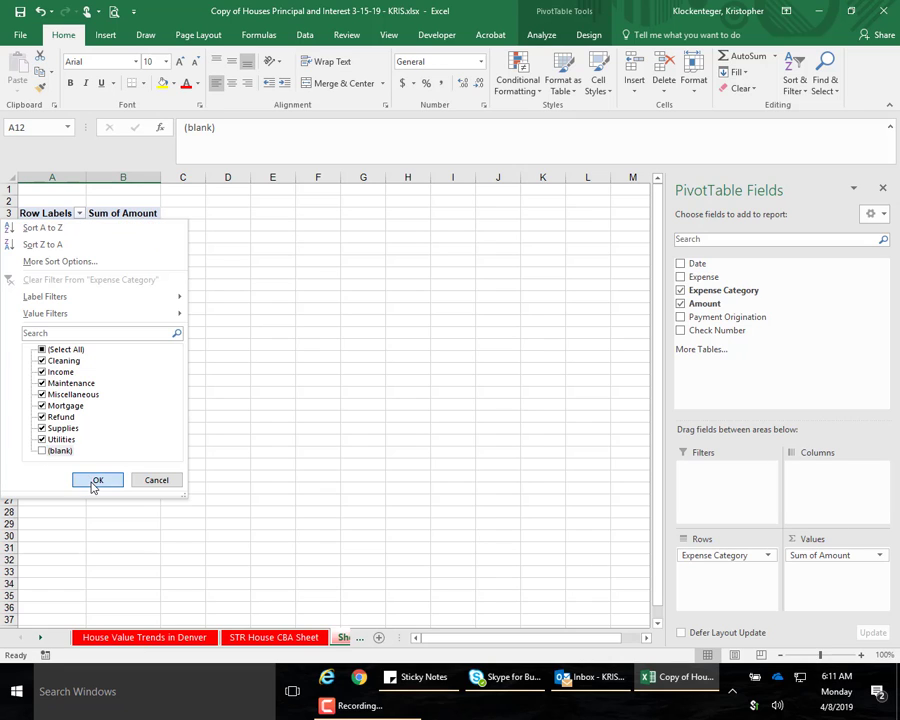
left_click(217, 326)
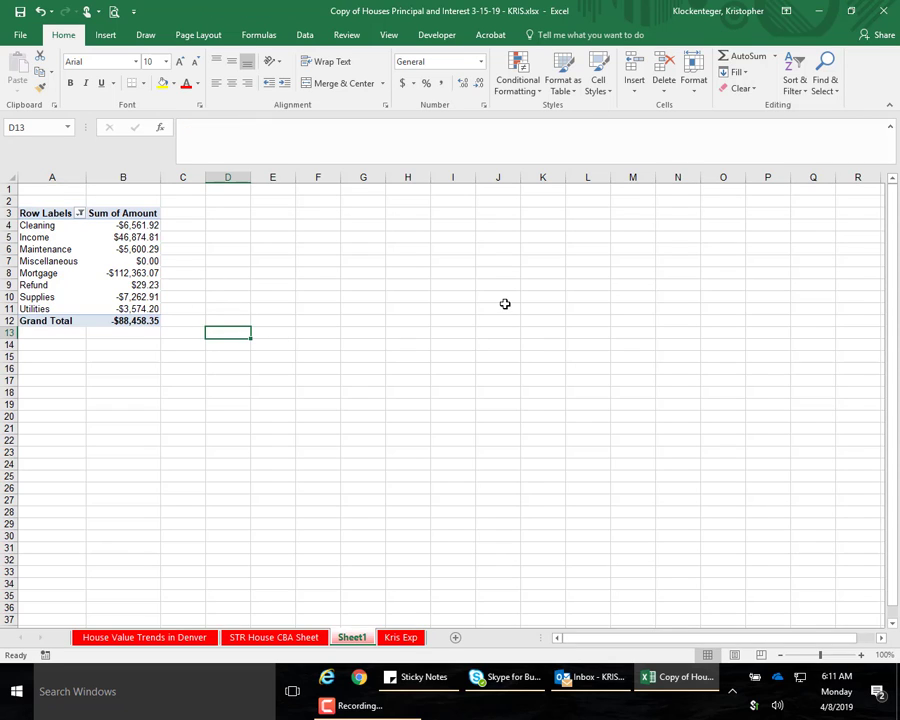
Step: Add the Date field to the PivotTable columns and limit the years shown to 2018 and 2019
left_click(143, 276)
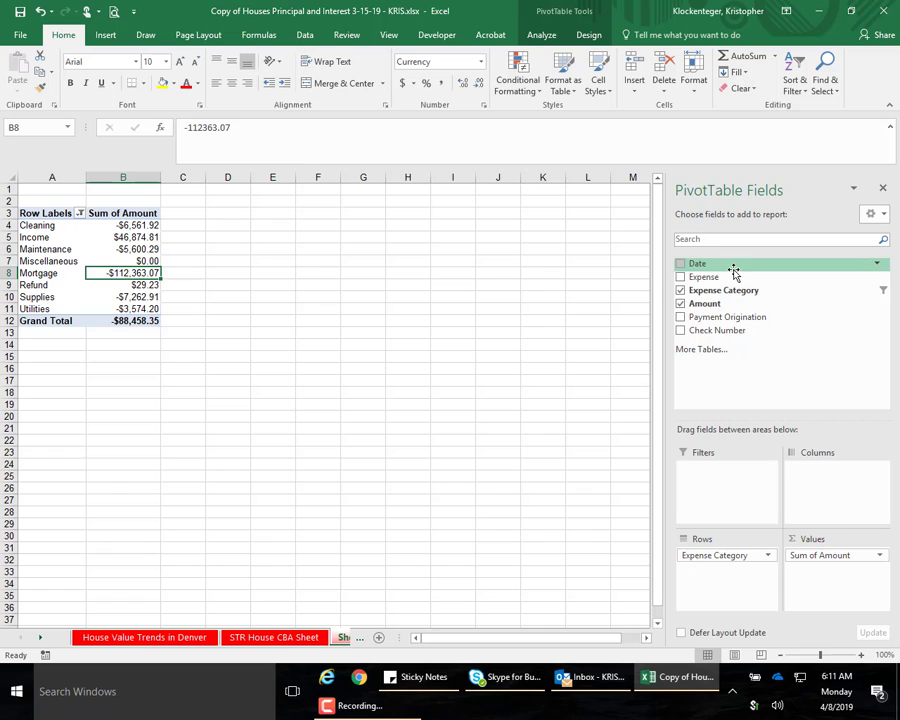
left_click_drag(697, 262, 806, 485)
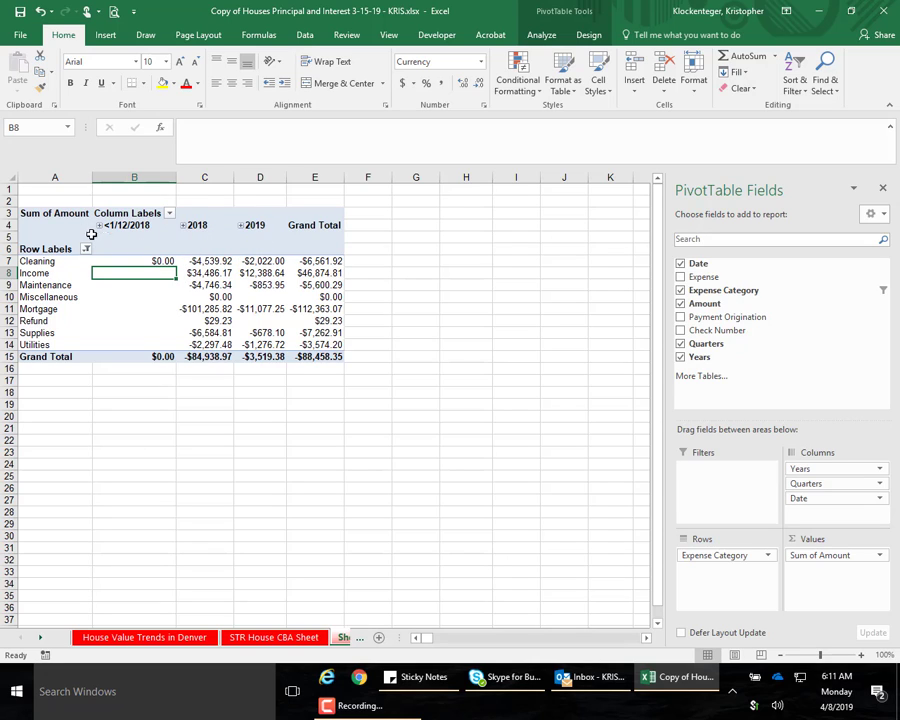
left_click(169, 213)
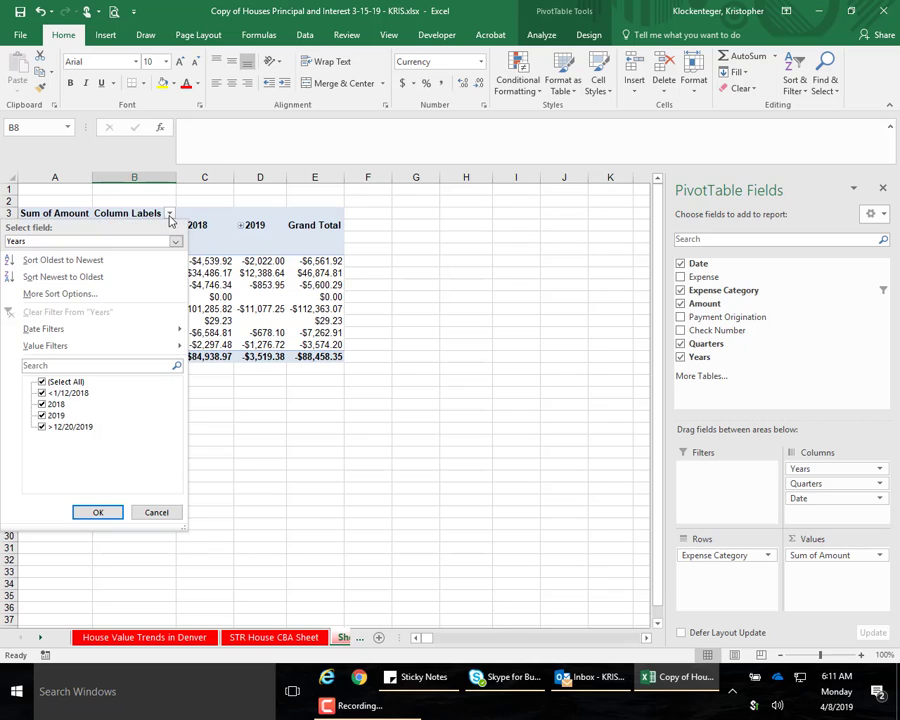
left_click(41, 427)
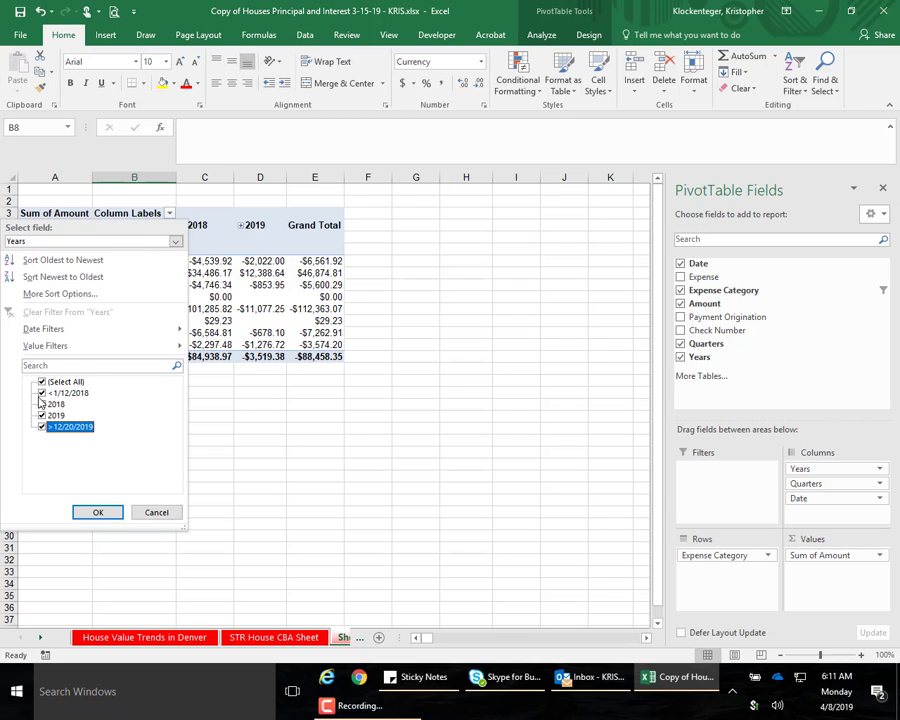
left_click(42, 393)
left_click(42, 427)
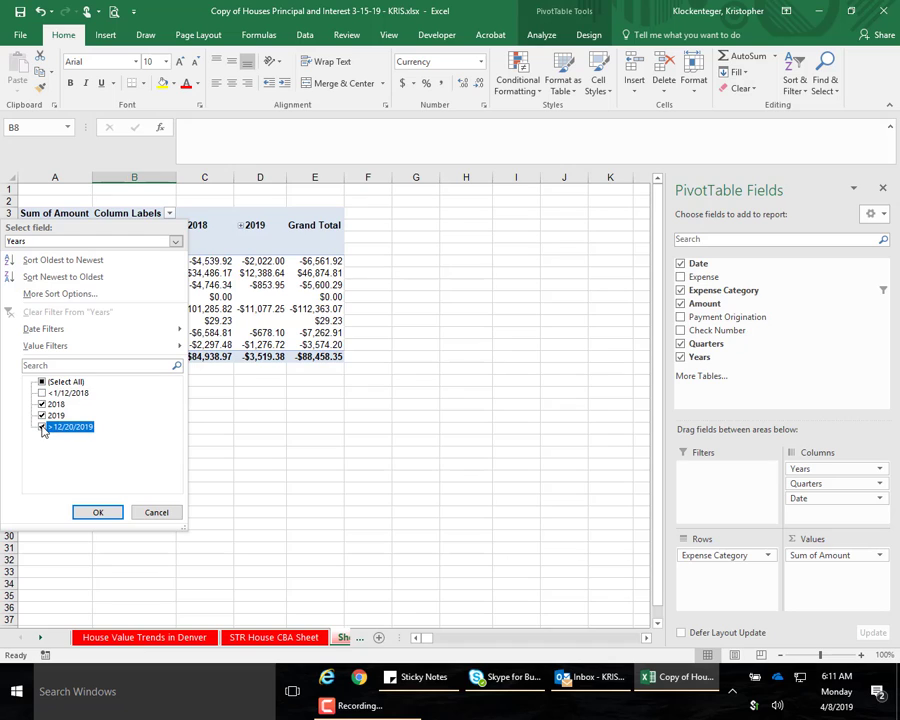
left_click(100, 511)
left_click(354, 320)
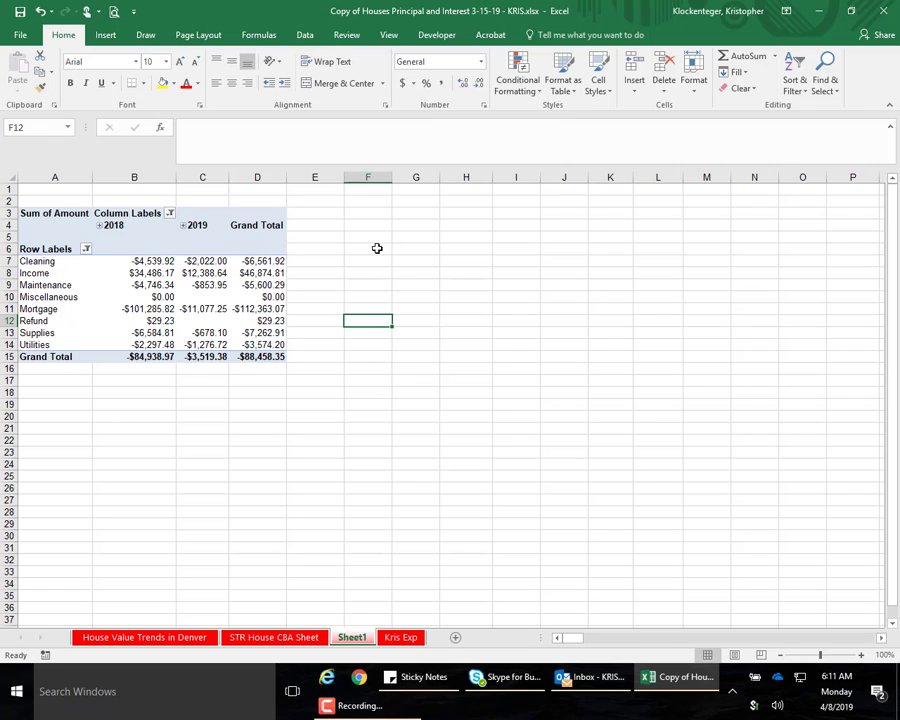
Step: Remove the Date field from the columns and briefly expand 2018 to check its quarterly sums
left_click(263, 318)
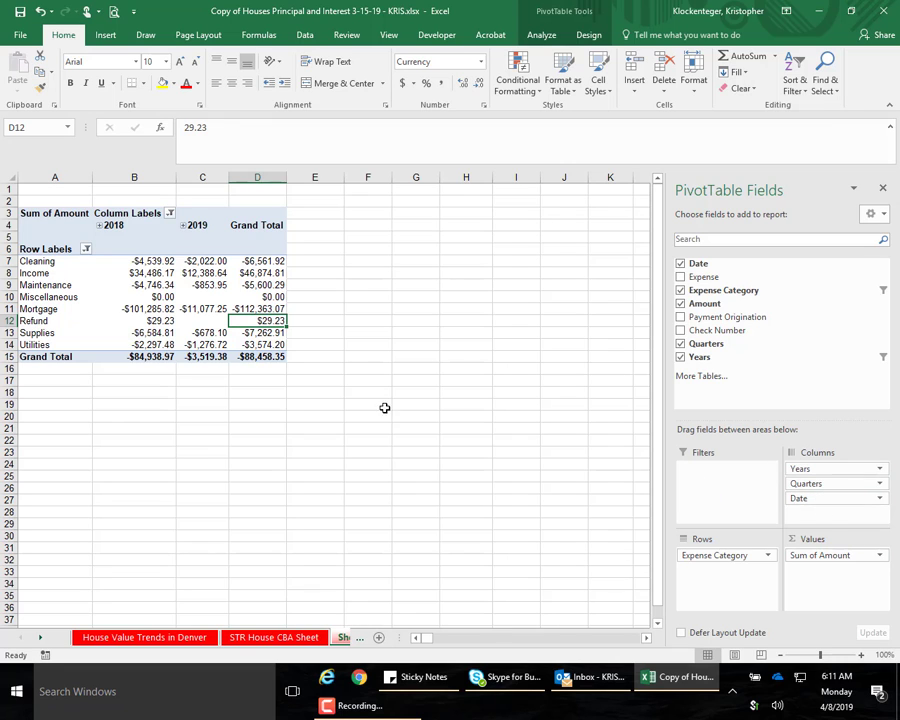
left_click_drag(822, 498, 385, 408)
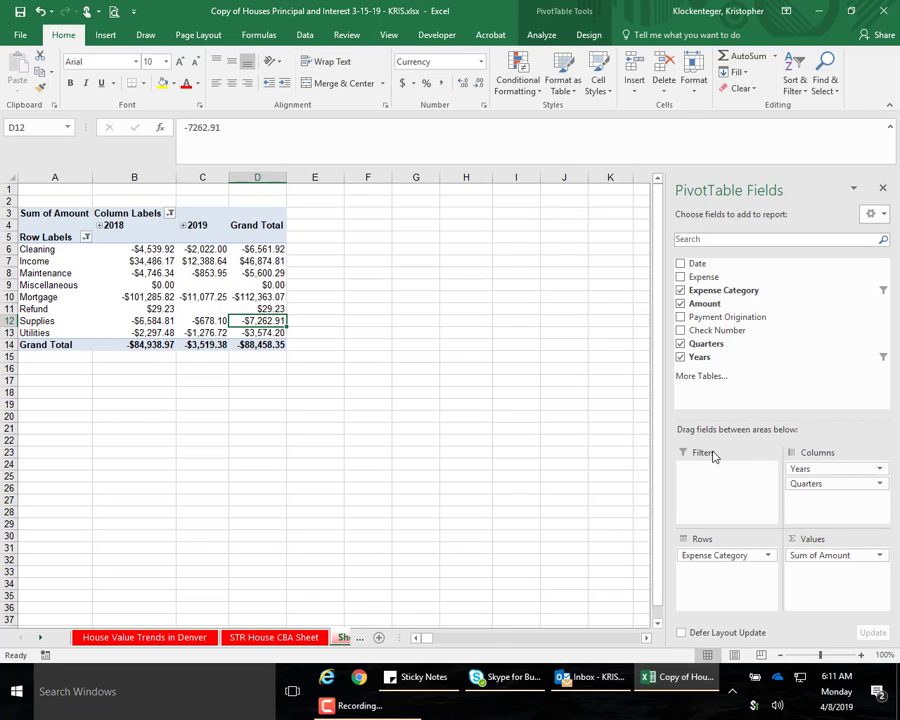
left_click(100, 226)
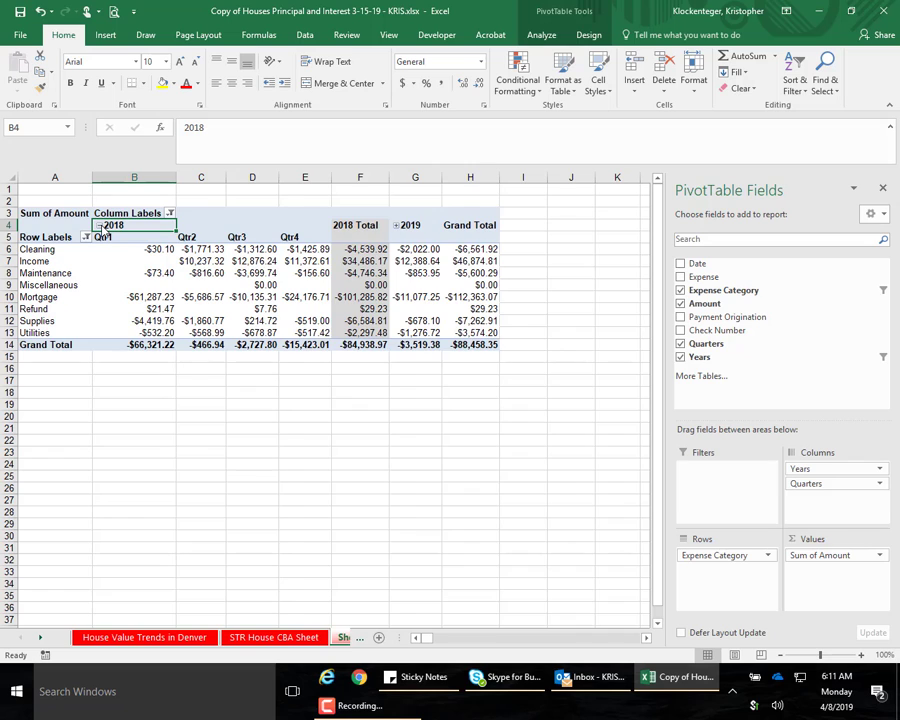
left_click(99, 226)
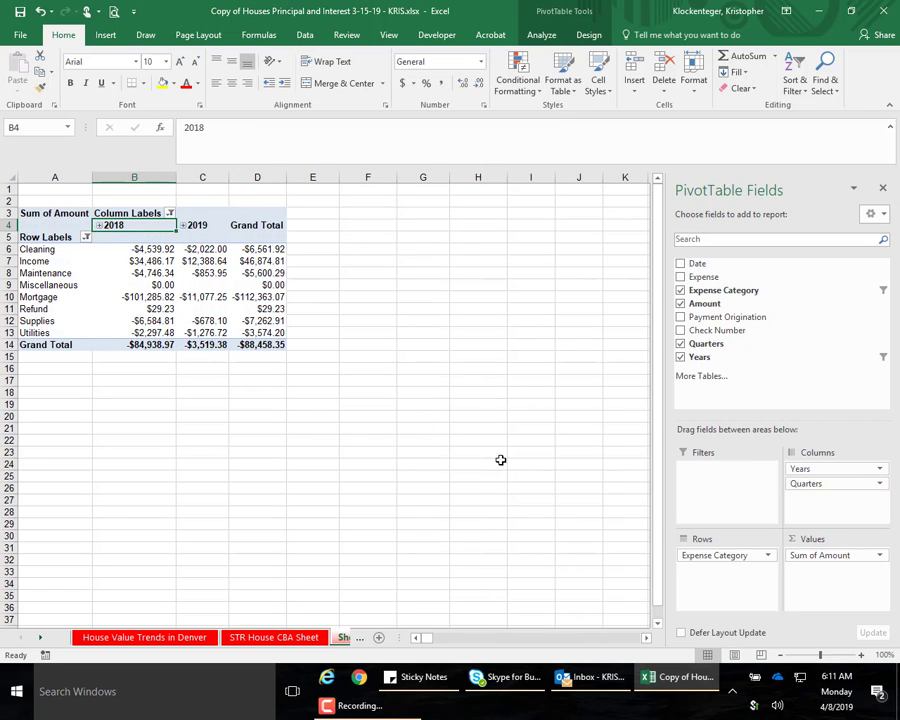
Step: Remove the Quarters, Years and Expense Category fields from the PivotTable, leaving only the Sum of Amount
left_click_drag(830, 484, 500, 460)
left_click_drag(835, 469, 426, 385)
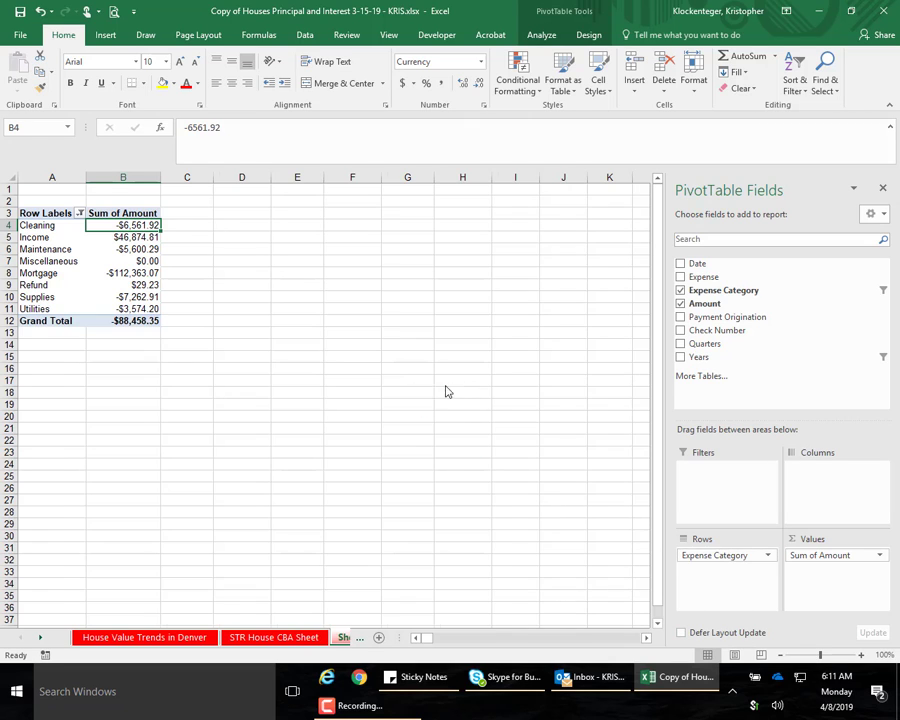
left_click_drag(447, 391, 448, 369)
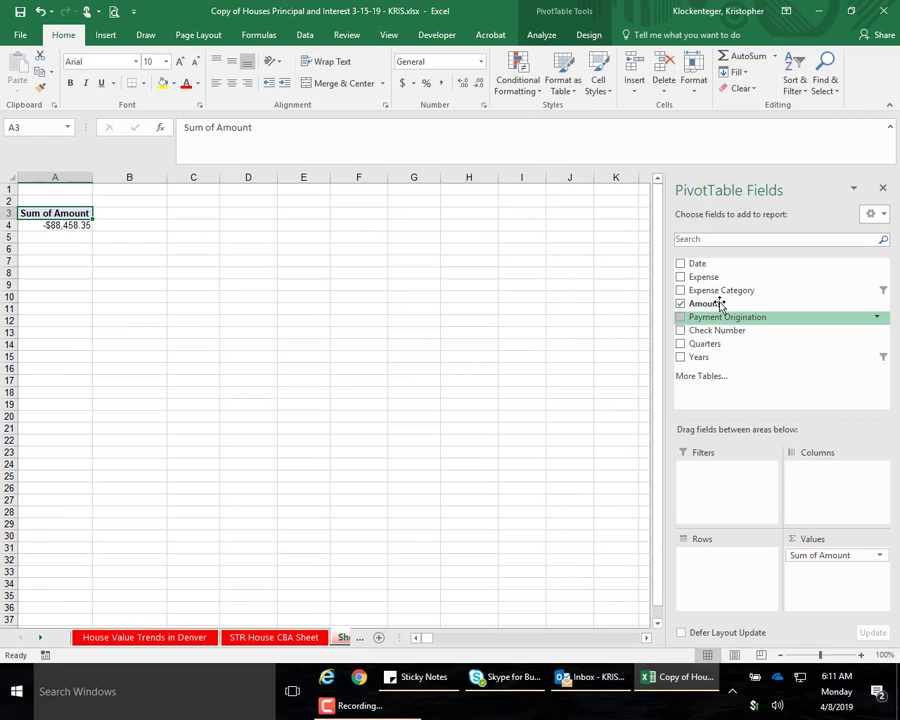
Step: Add the Date field to the rows and expand the entire Years field to its quarters
left_click_drag(697, 263, 700, 569)
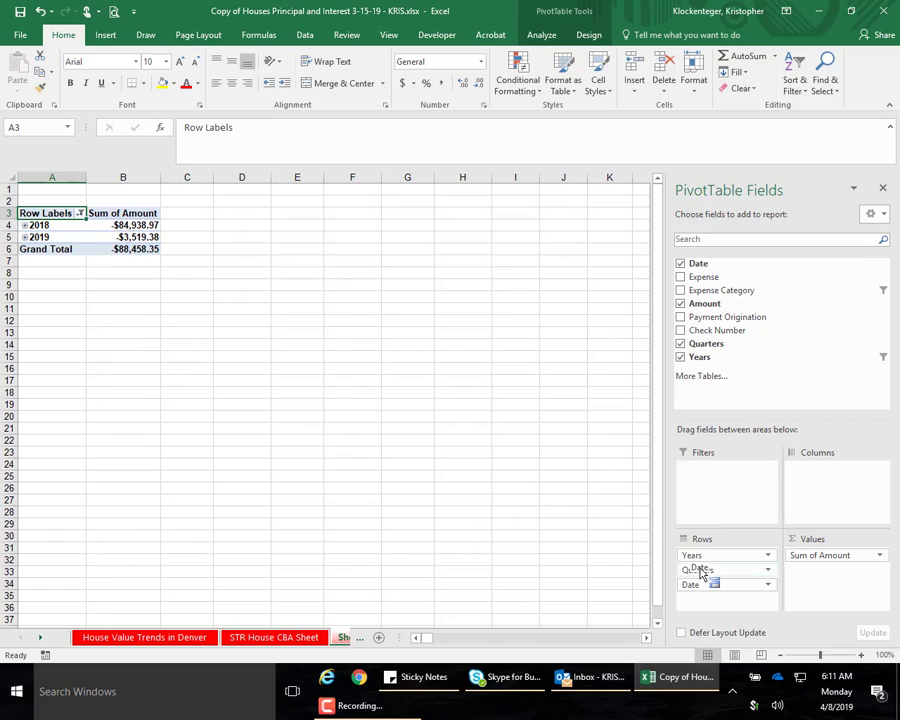
left_click(24, 226)
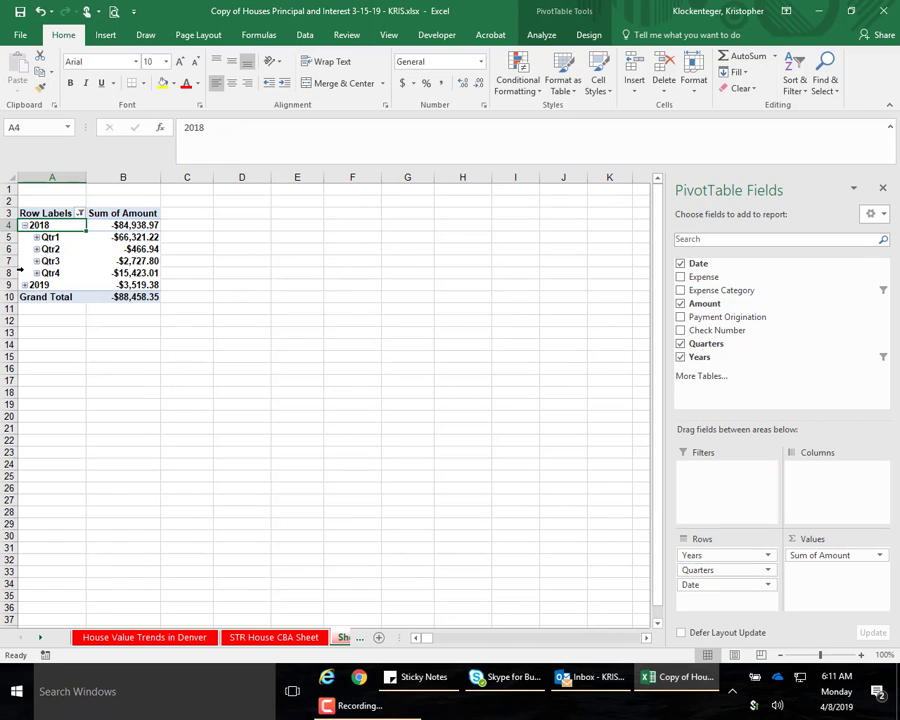
right_click(45, 215)
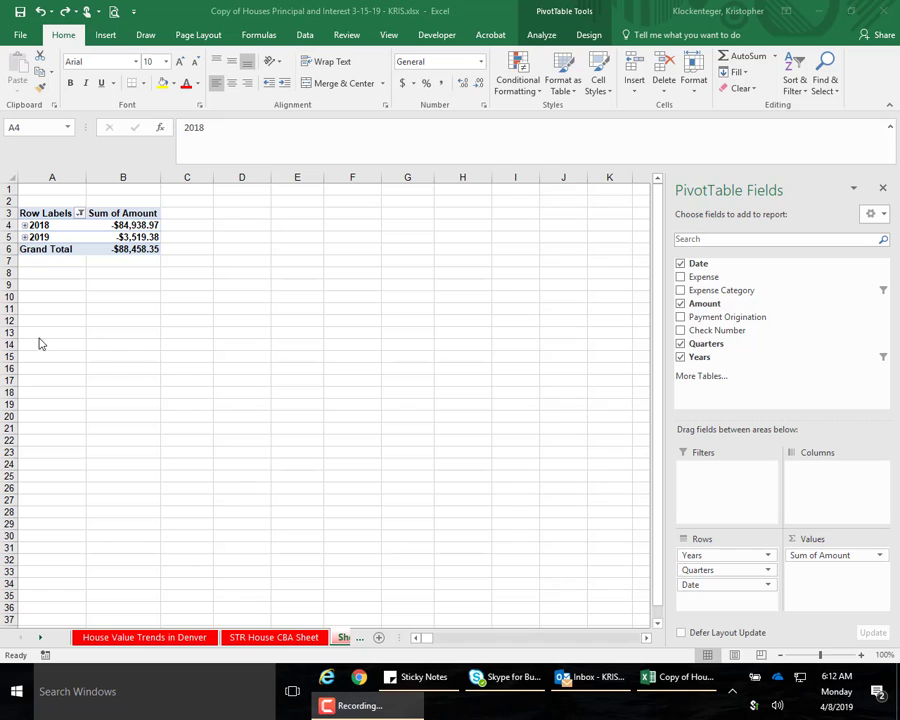
left_click(45, 226)
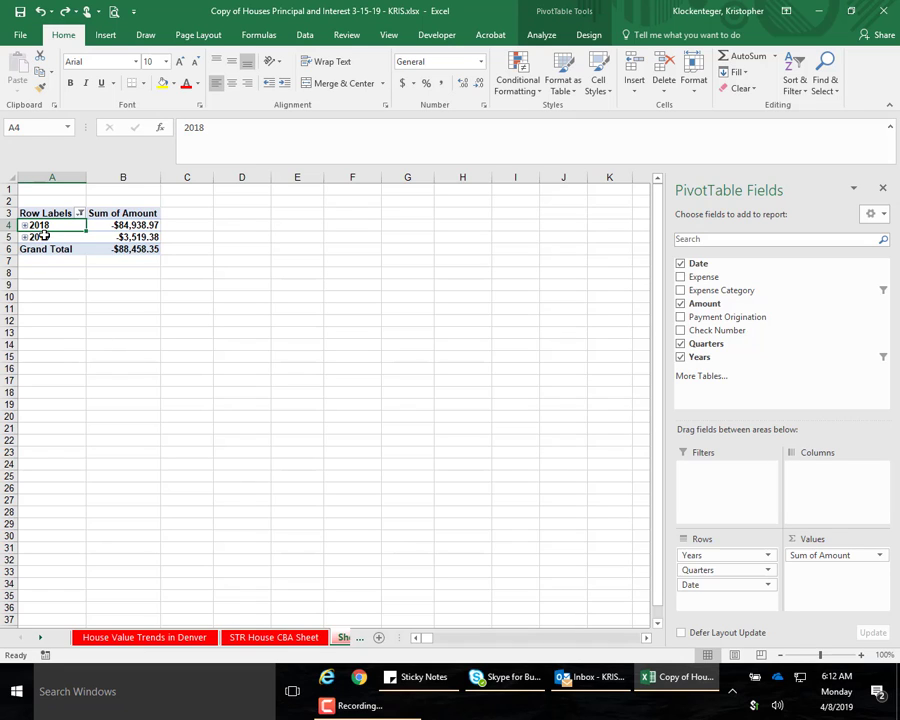
left_click(45, 233, "shift")
right_click(45, 233)
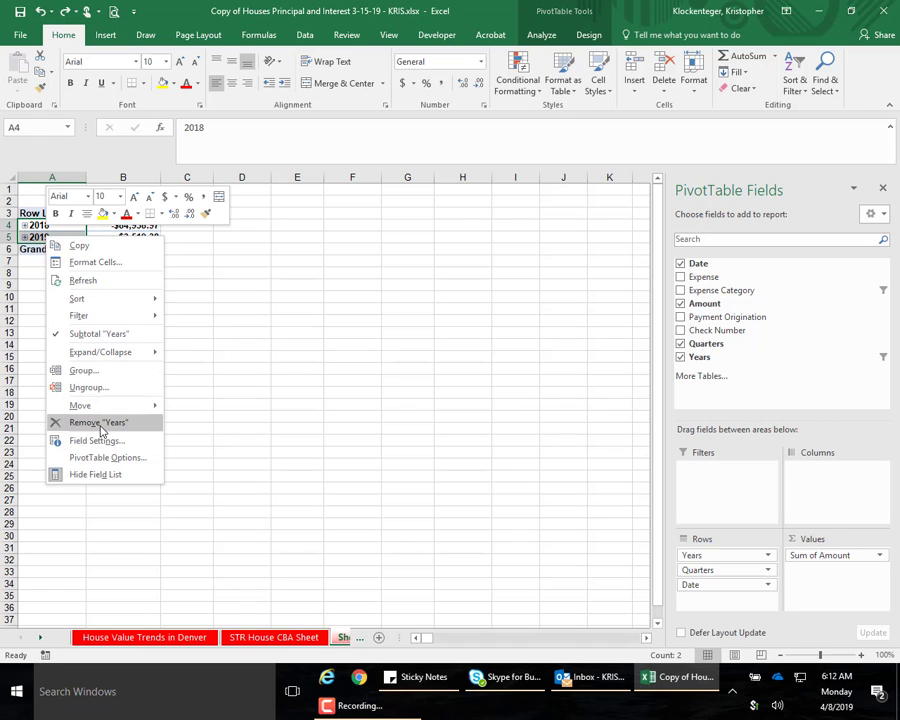
mouse_move(105, 352)
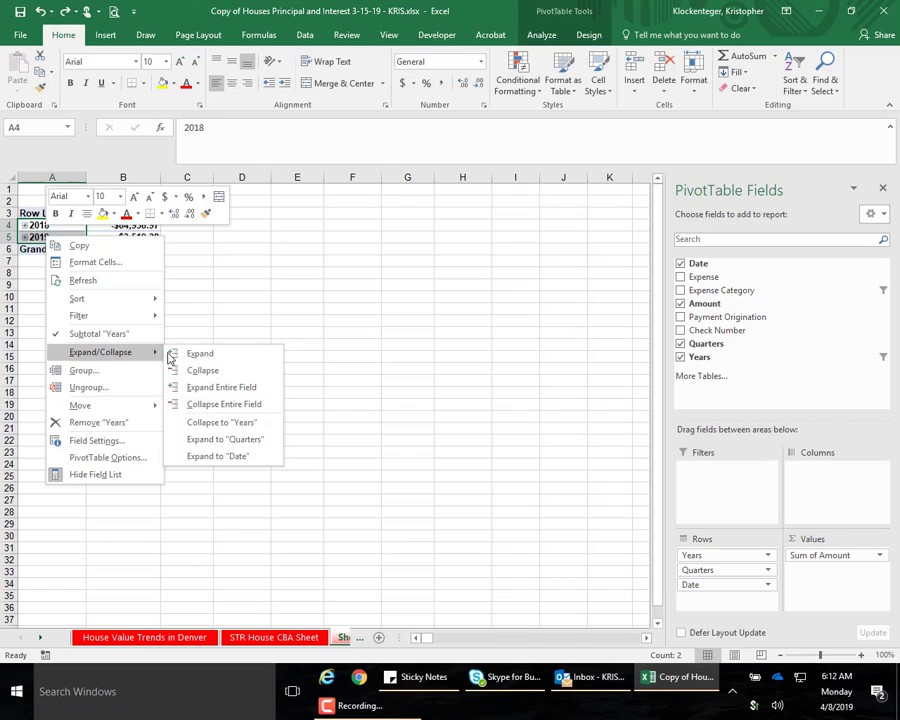
left_click(205, 386)
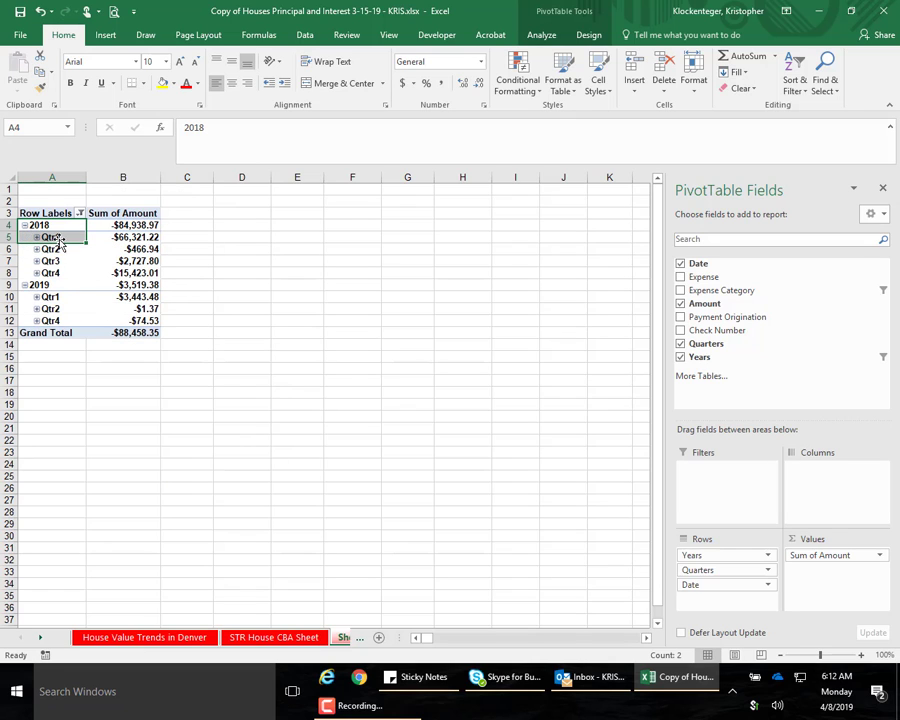
Step: Expand all quarters in the row labels to show the individual months
left_click_drag(55, 225, 60, 320)
right_click(60, 320)
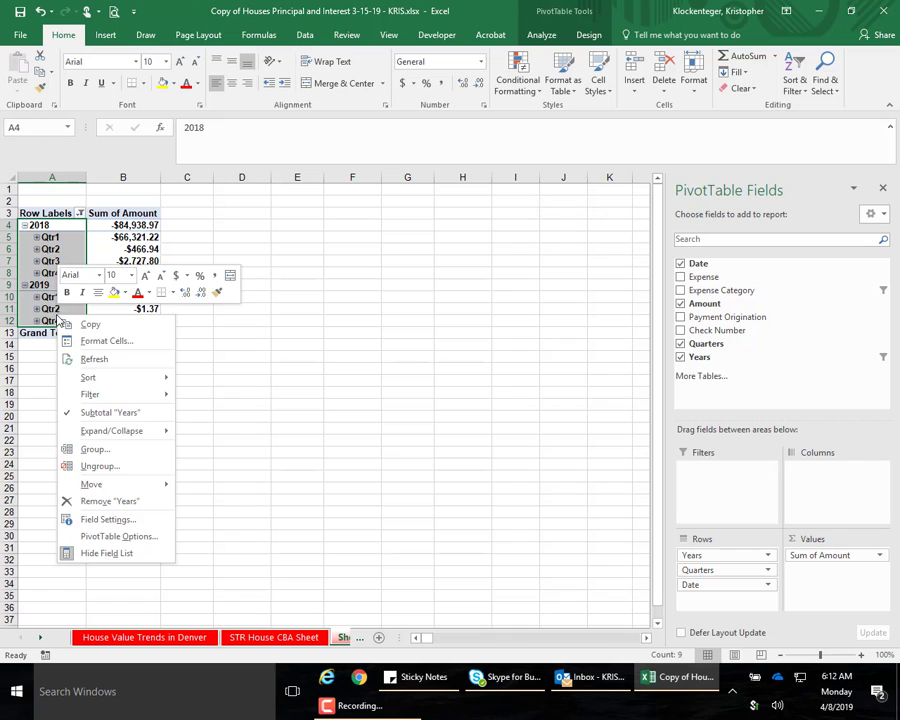
mouse_move(125, 430)
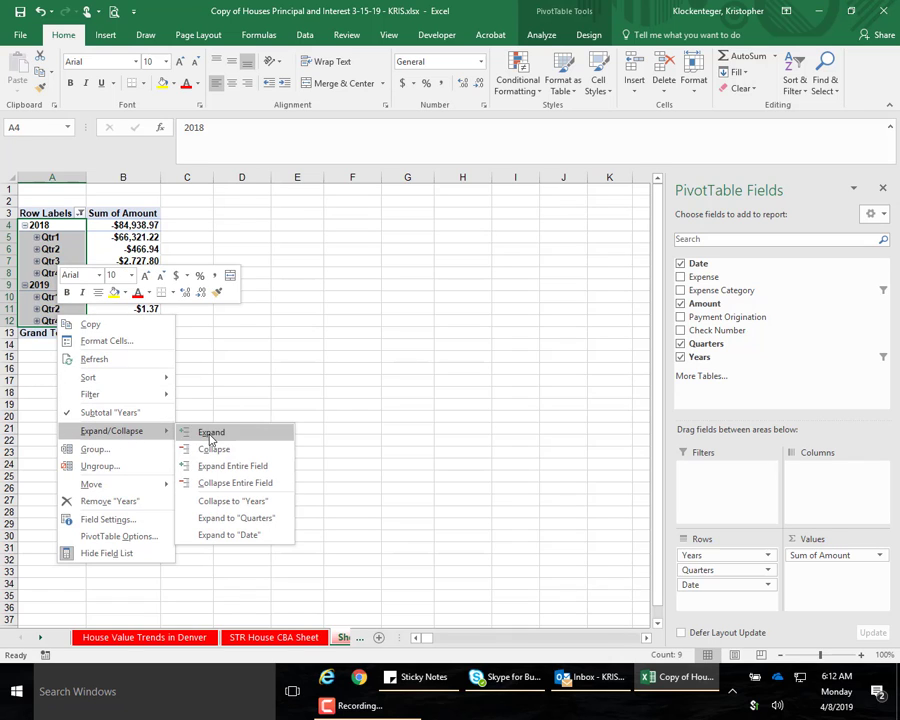
left_click(225, 466)
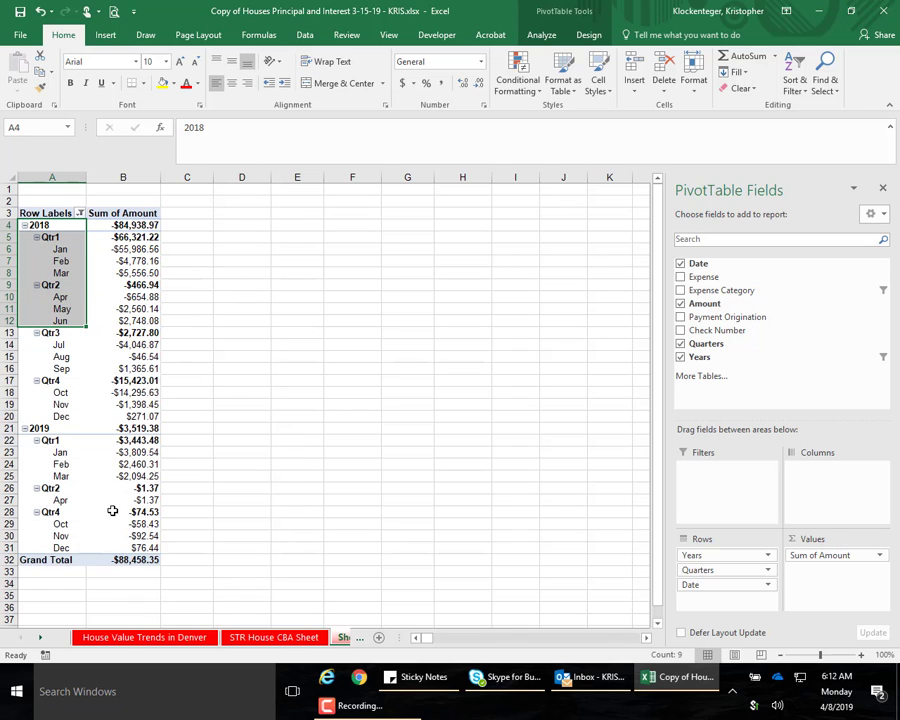
Step: Examine the 2018 sum, its four quarterly sums and the July to September amounts
left_click(133, 226)
left_click(131, 237)
left_click(137, 285)
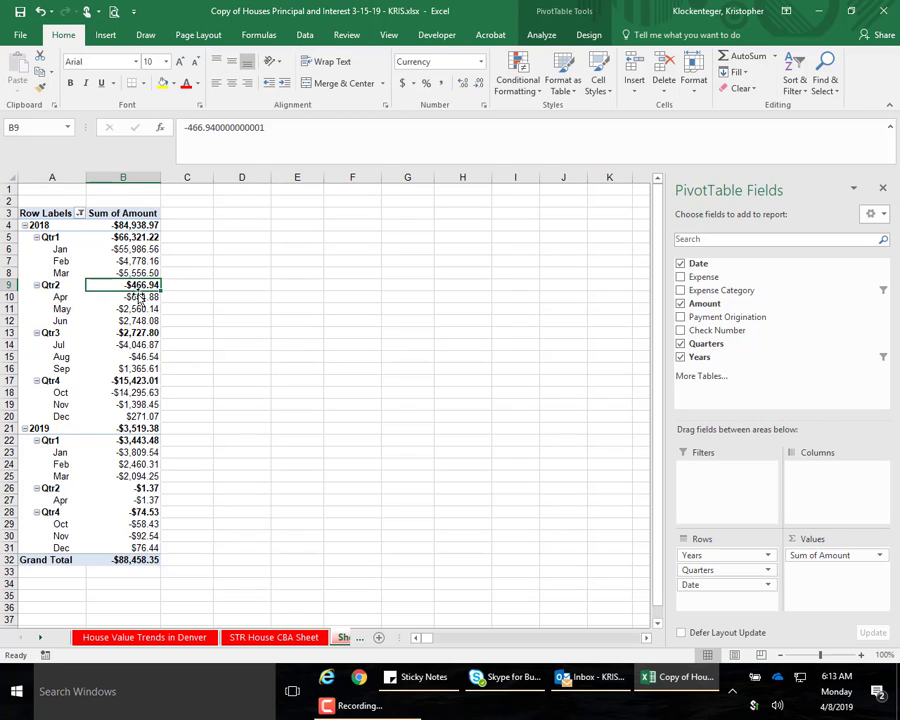
left_click(135, 333)
left_click(137, 381)
left_click(134, 346)
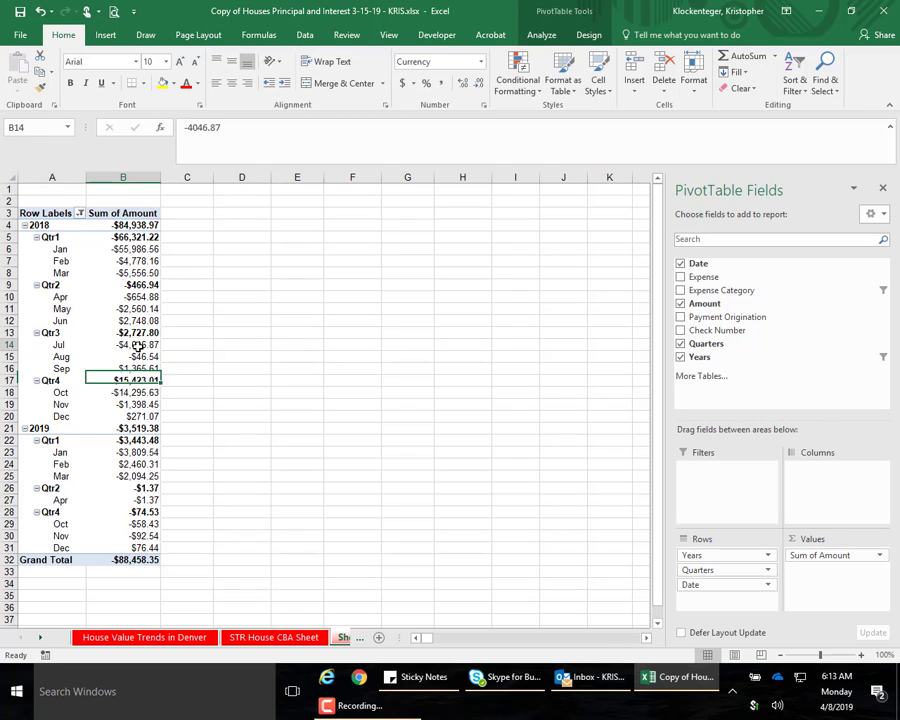
left_click_drag(134, 346, 132, 366)
left_click(232, 342)
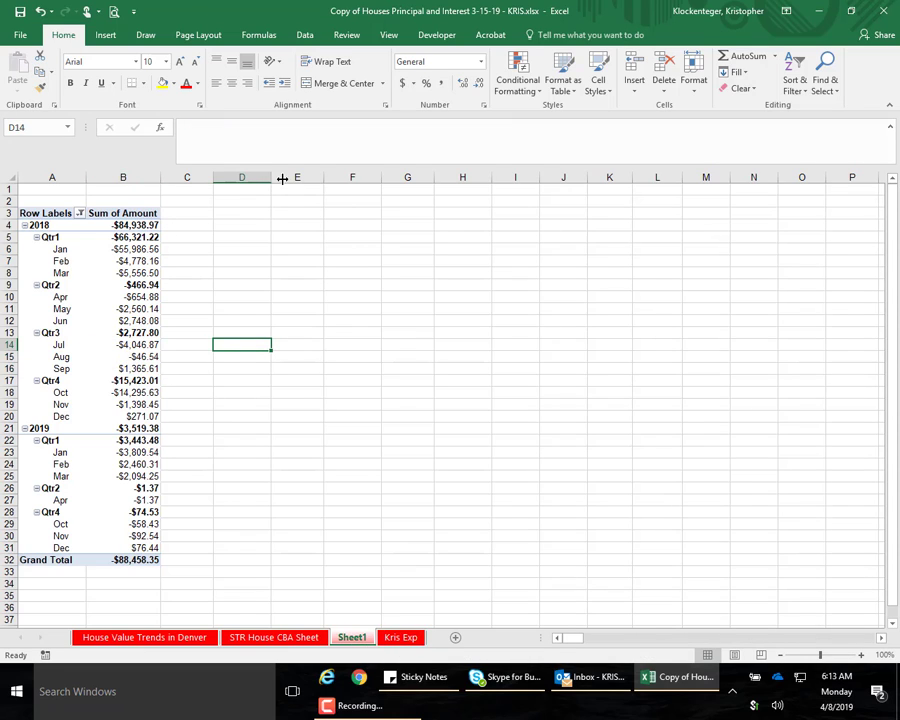
Step: Insert a slicer for the Expense Category field of the PivotTable
left_click(128, 226)
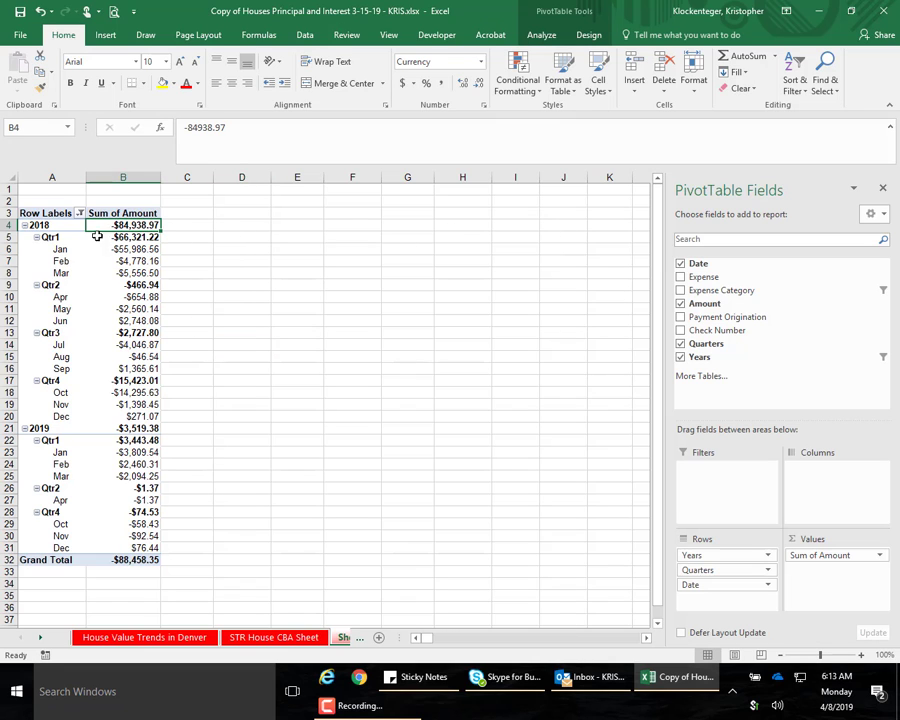
left_click(545, 37)
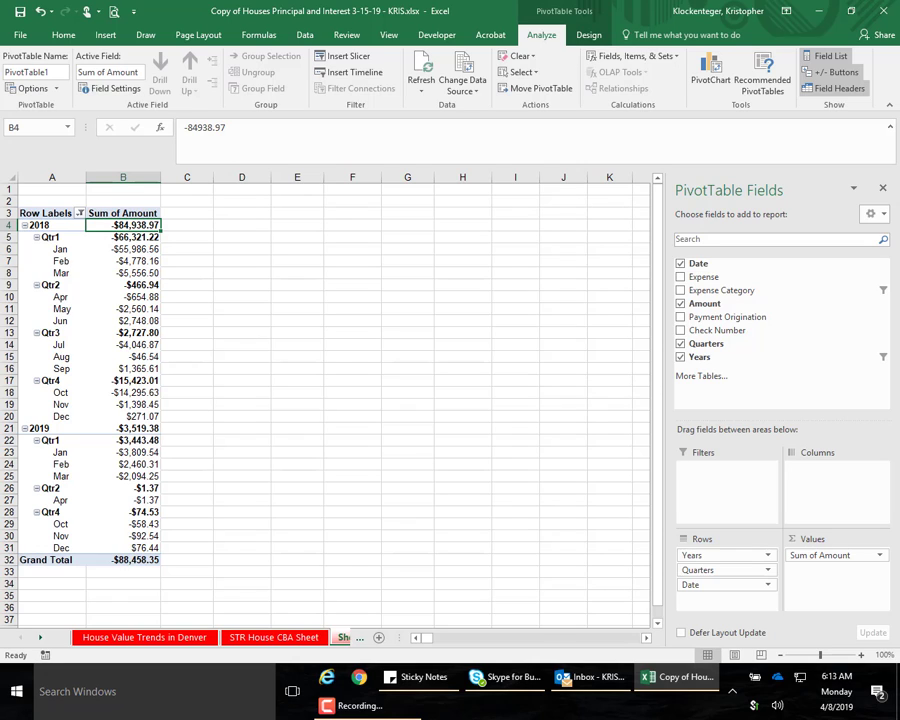
key("F9")
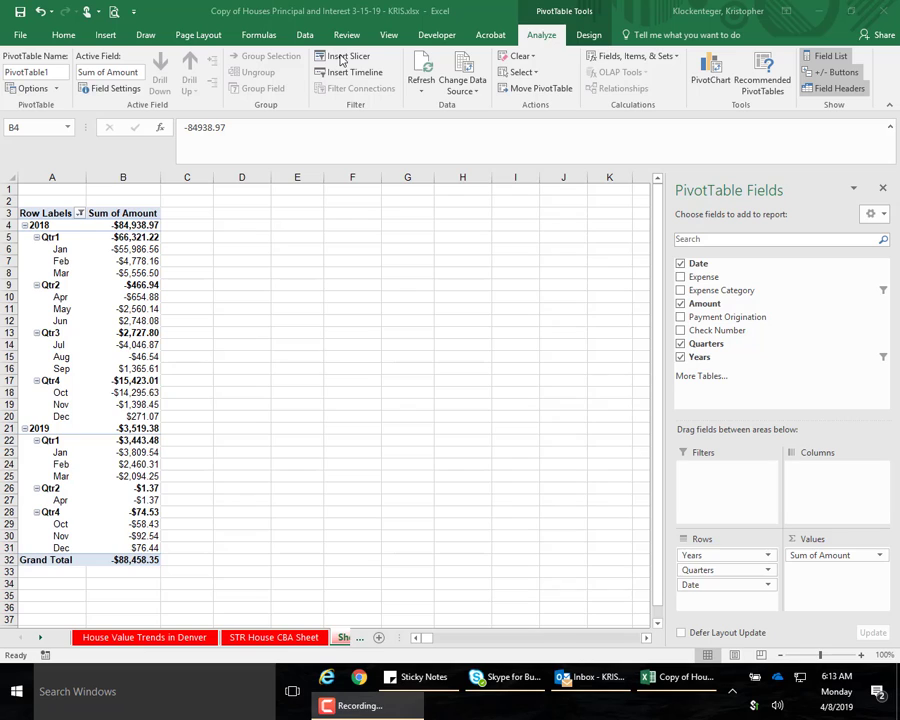
left_click(342, 57)
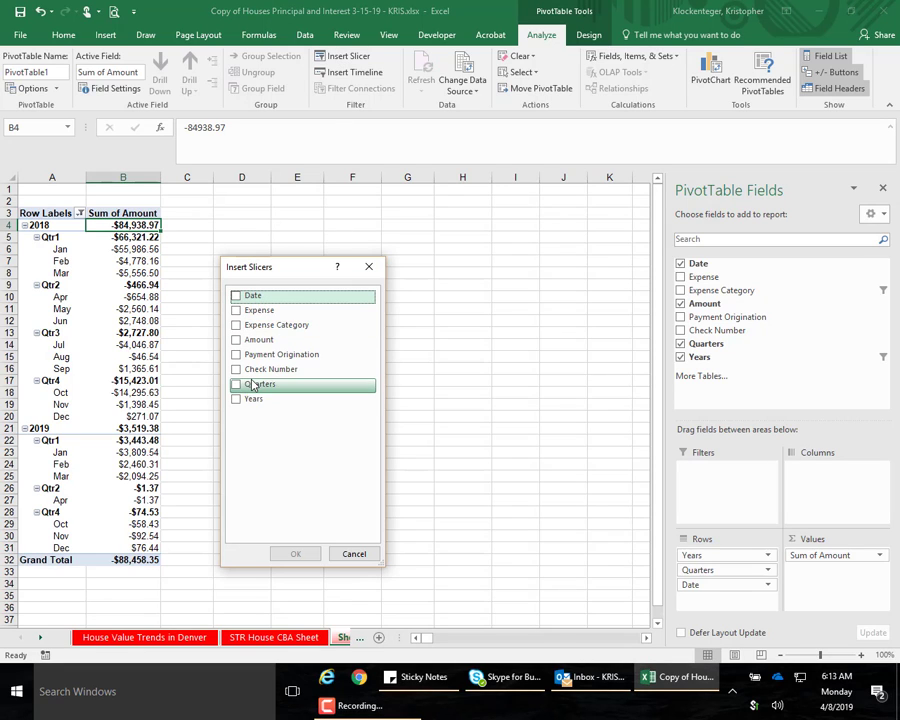
left_click(236, 325)
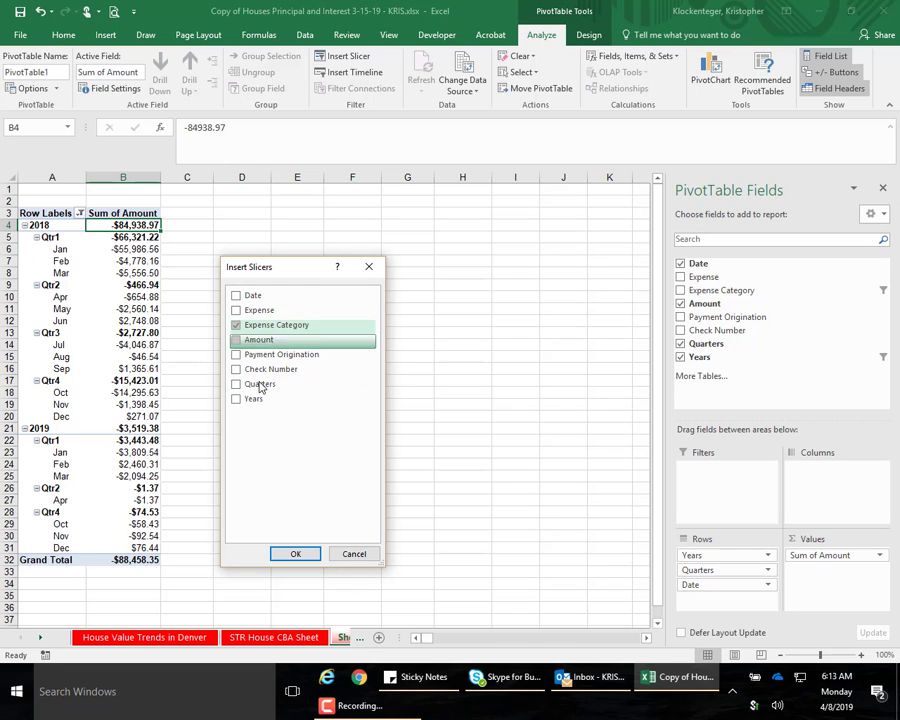
left_click(296, 555)
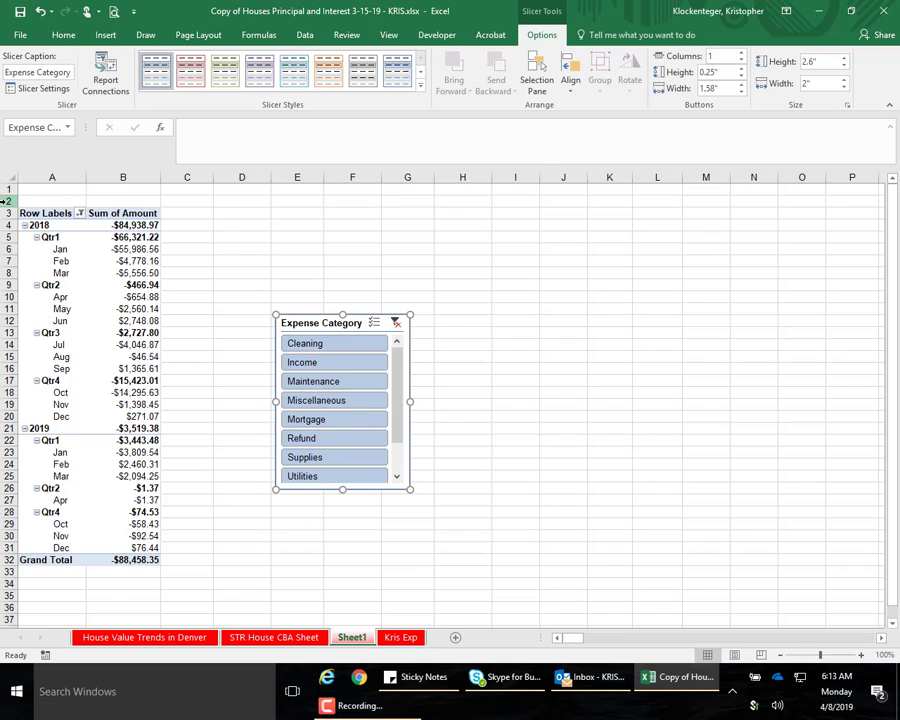
Step: Insert 13 blank rows above the PivotTable, starting at row 2
left_click_drag(5, 200, 6, 344)
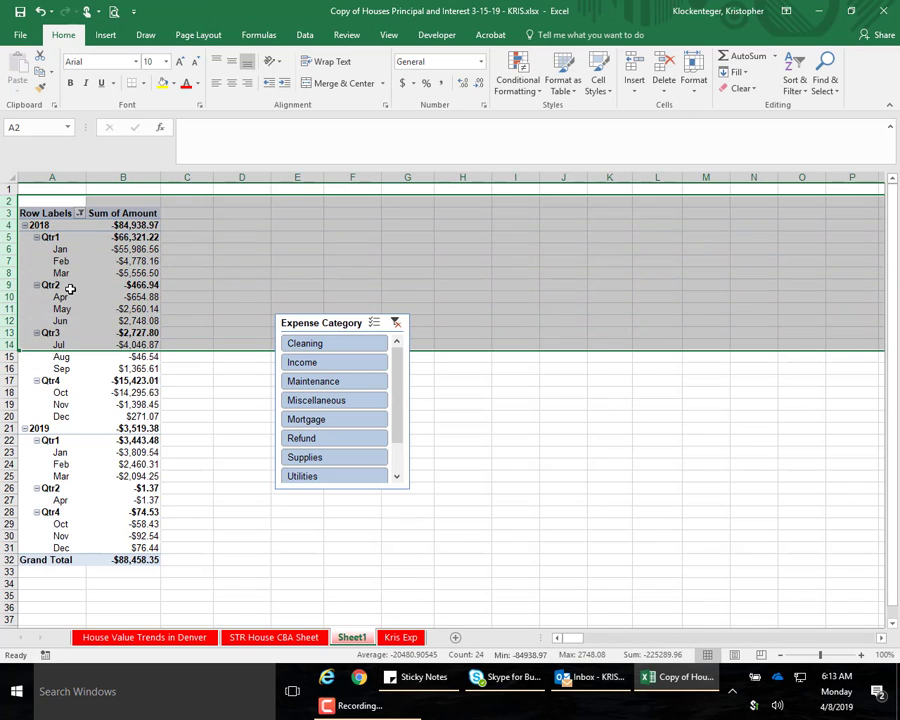
right_click(70, 289)
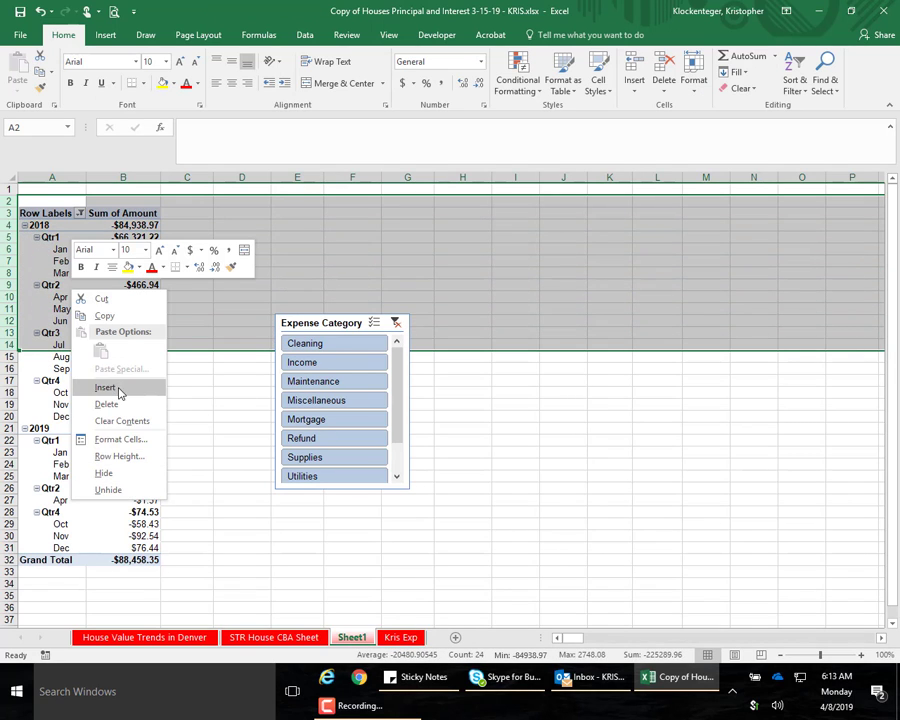
left_click(106, 388)
Step: Move the Expense Category slicer above the PivotTable and shorten it to end at about row 10
left_click(197, 346)
left_click_drag(323, 480, 66, 180)
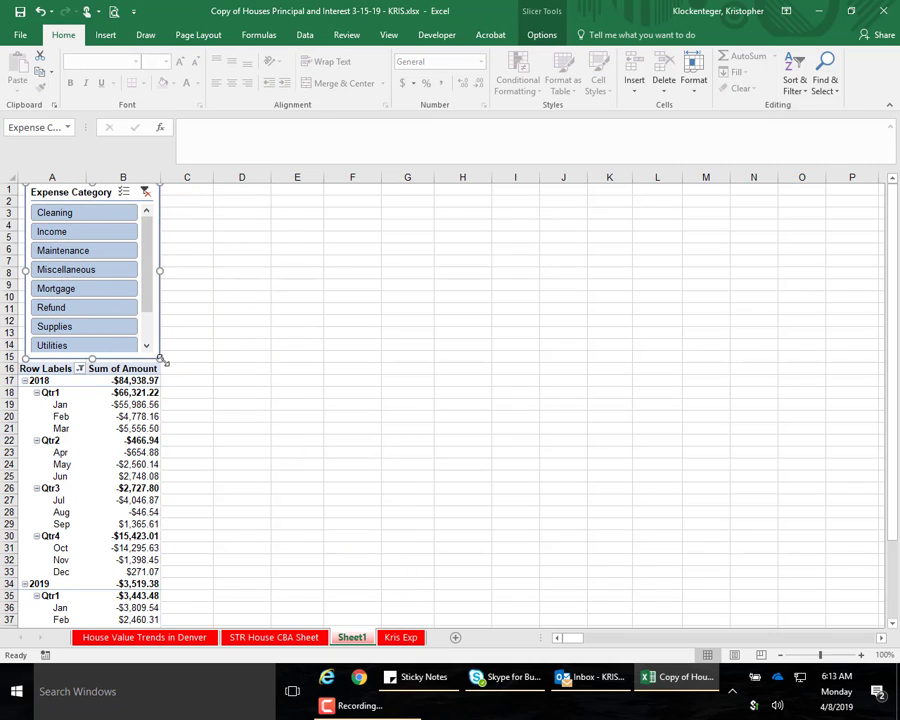
left_click_drag(161, 359, 161, 305)
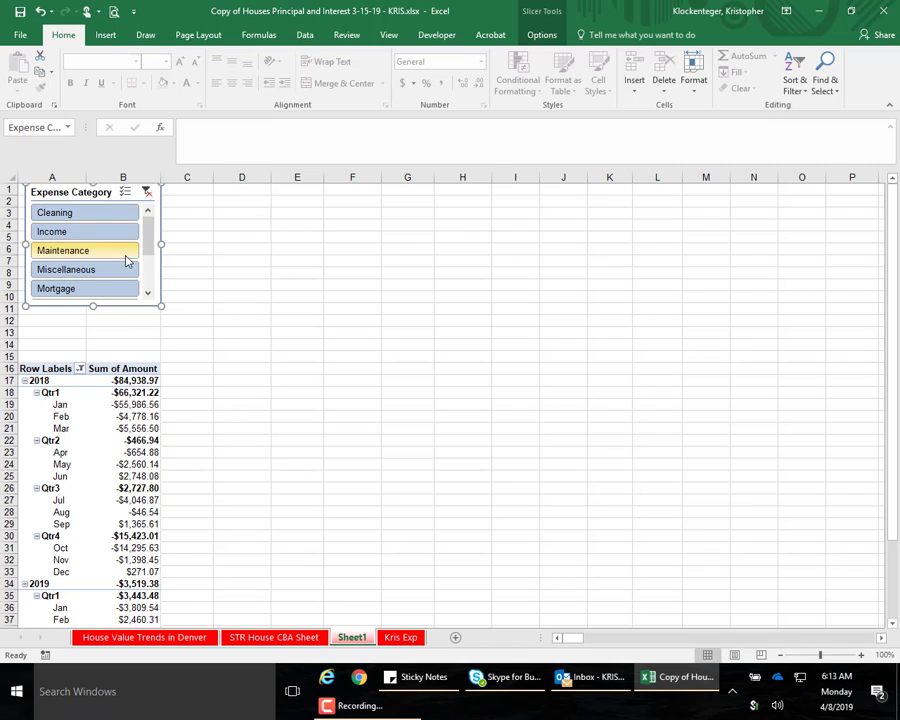
Step: Delete the three blank rows 13 to 15 above the PivotTable
left_click_drag(7, 356, 6, 330)
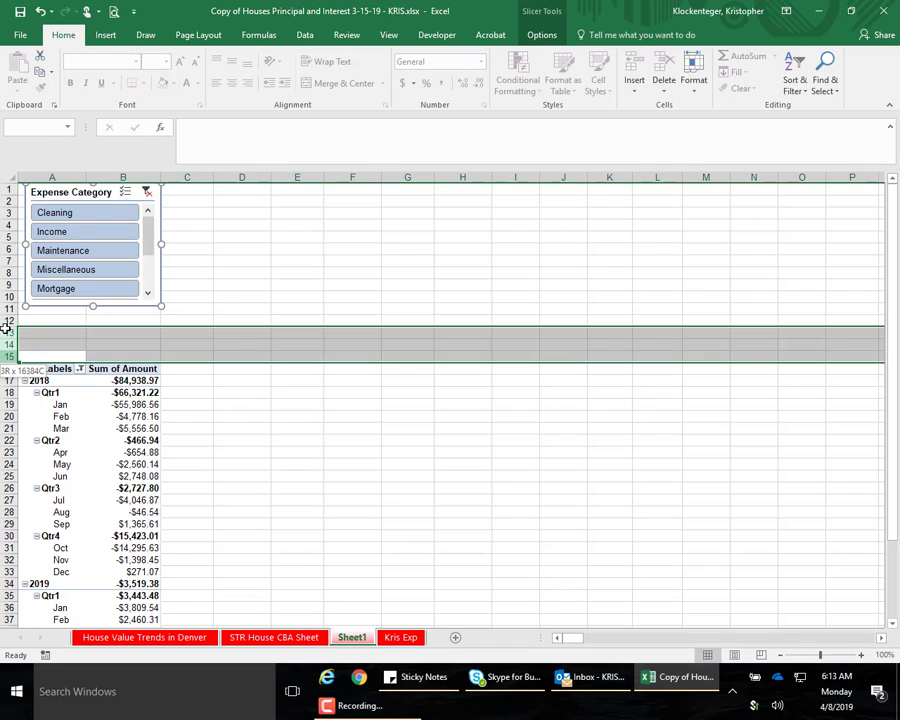
right_click(52, 338)
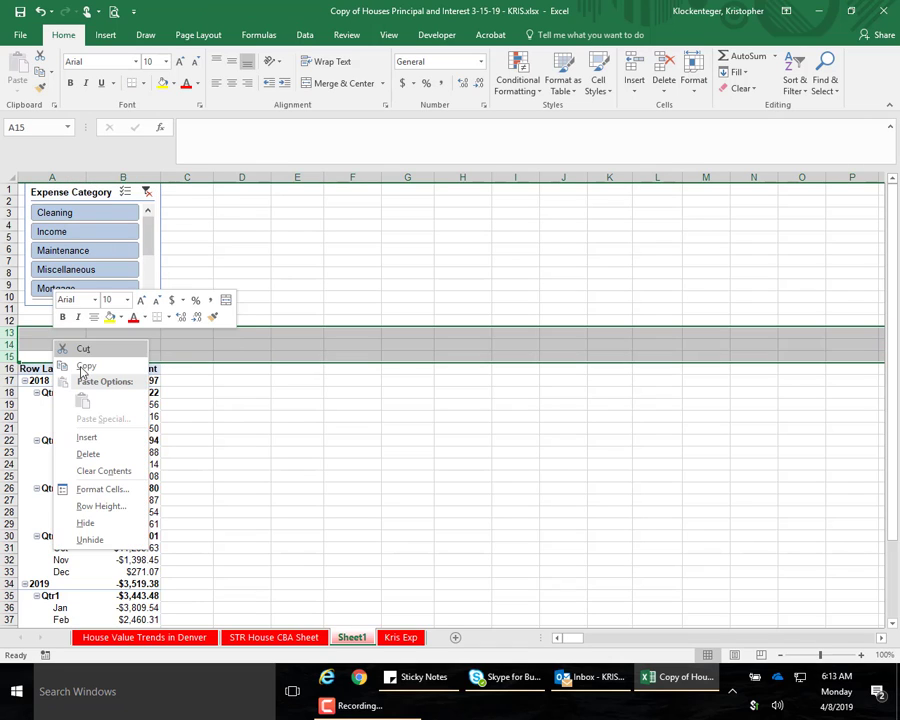
left_click(108, 454)
left_click(225, 404)
Step: Filter the PivotTable by Cleaning and by Income in turn with the Expense Category slicer, and clear the filter
left_click(79, 218)
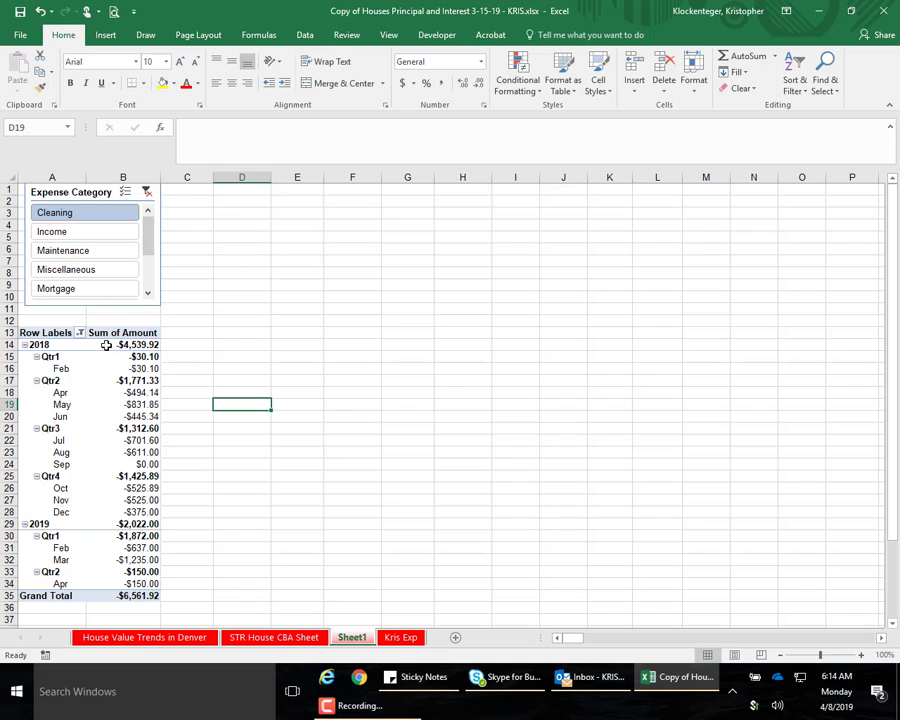
left_click(66, 232)
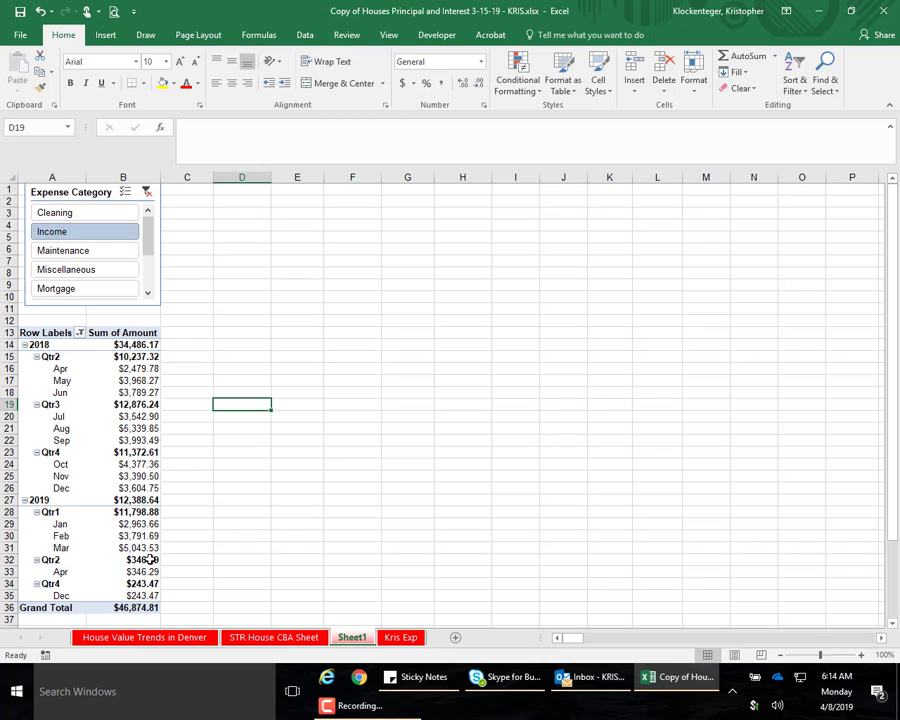
left_click(146, 192)
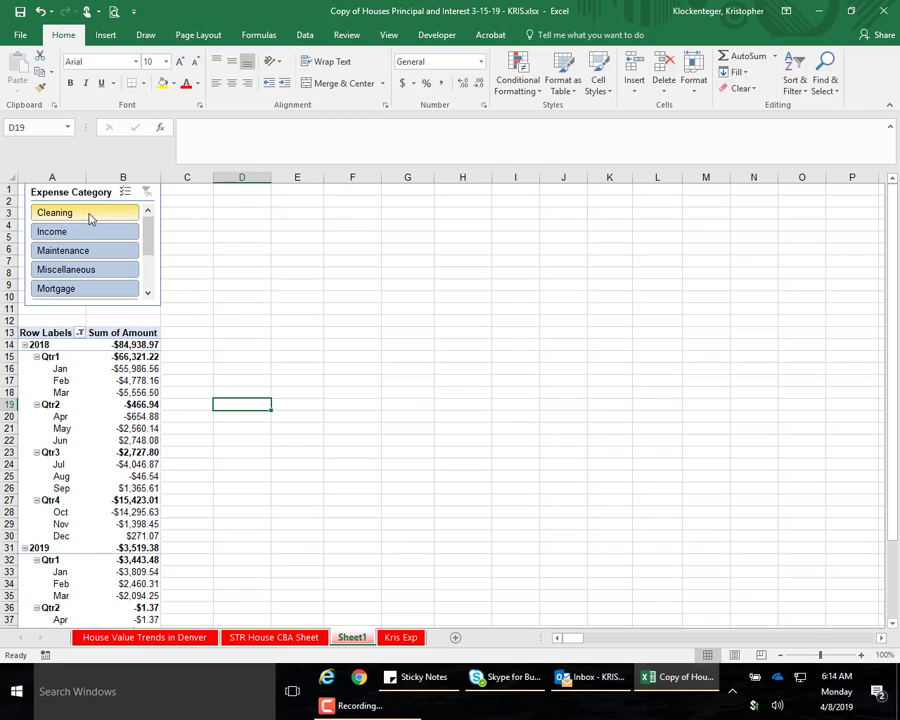
Step: Enable multi-select in the Expense Category slicer, try excluding Cleaning and Income, and clear that filter
left_click(125, 193)
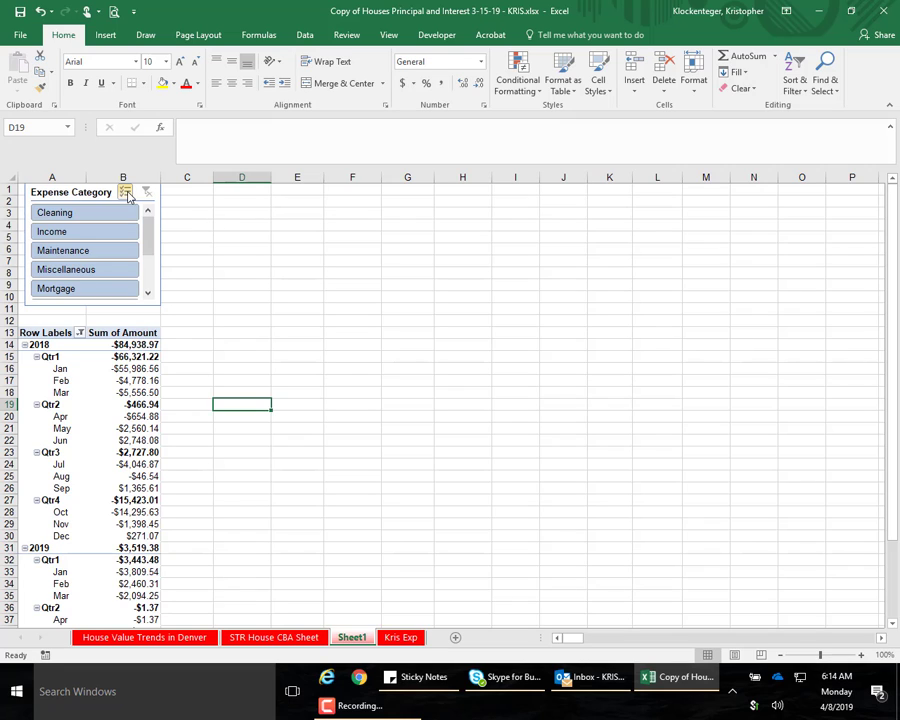
left_click(71, 216)
left_click(66, 231)
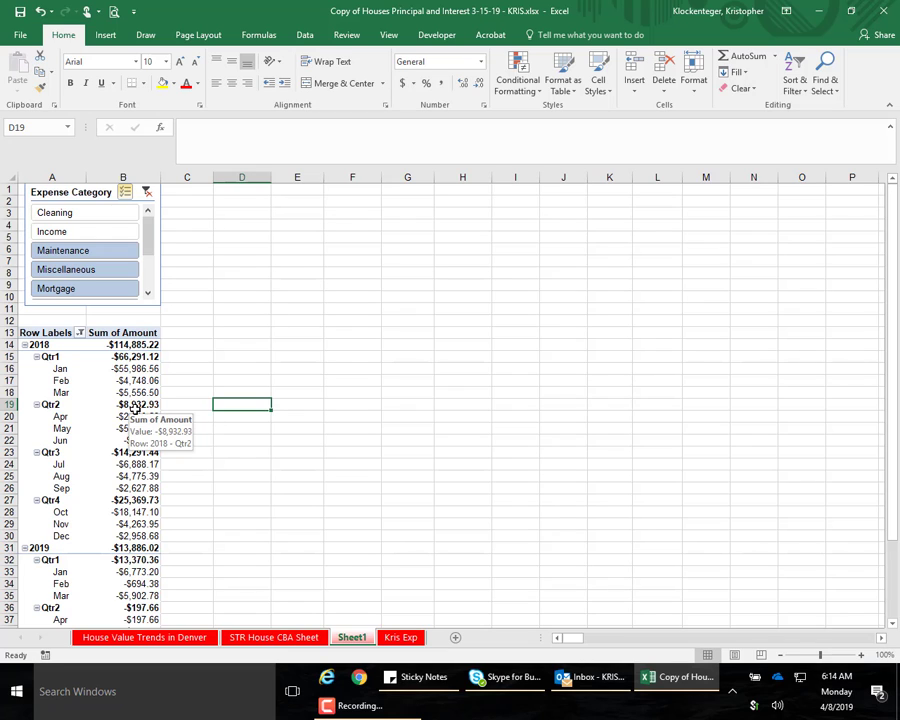
left_click(147, 192)
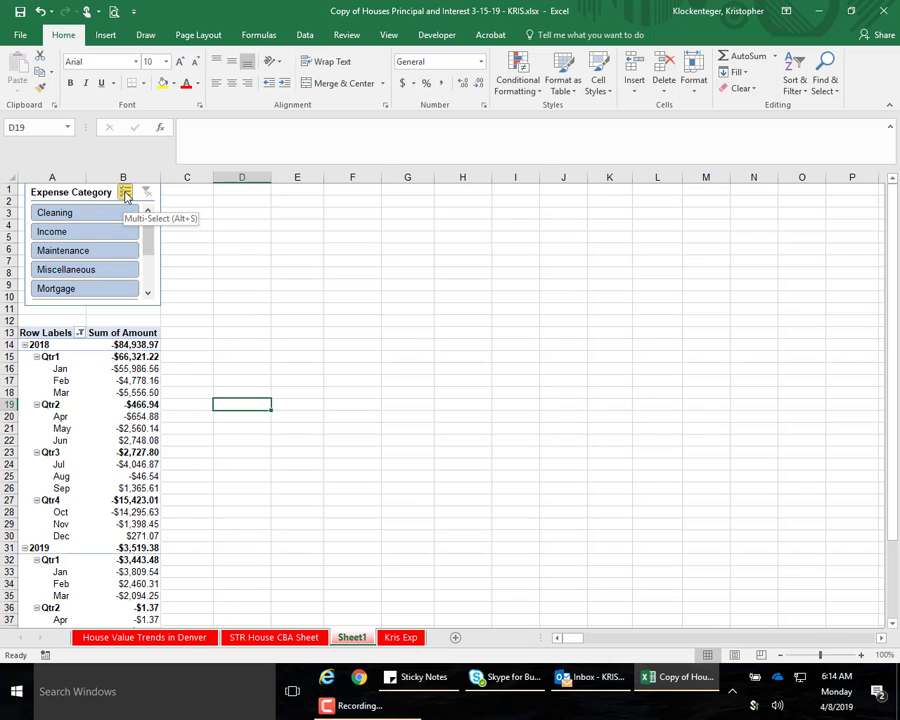
Step: Insert a Check Number slicer for the PivotTable, shorten it to about 1.39" high and place it beside the Expense Category slicer
left_click(120, 368)
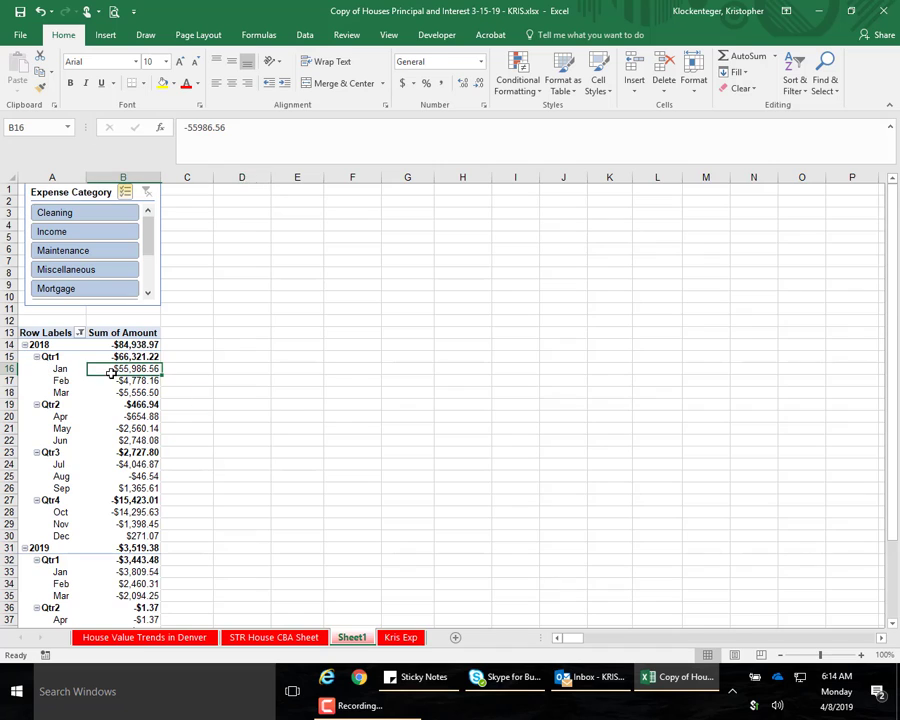
left_click(547, 37)
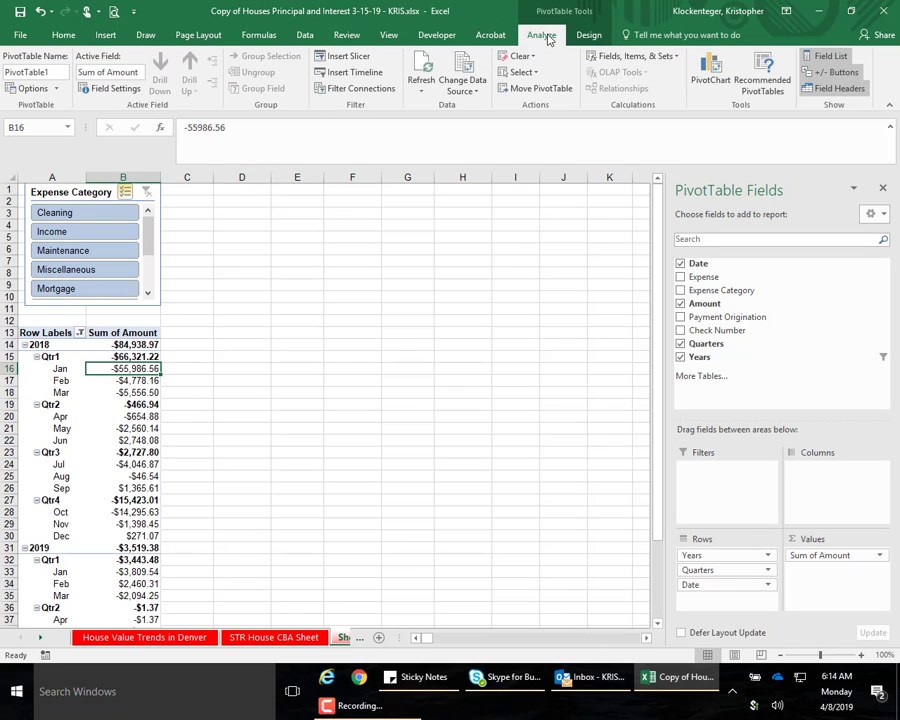
left_click(331, 58)
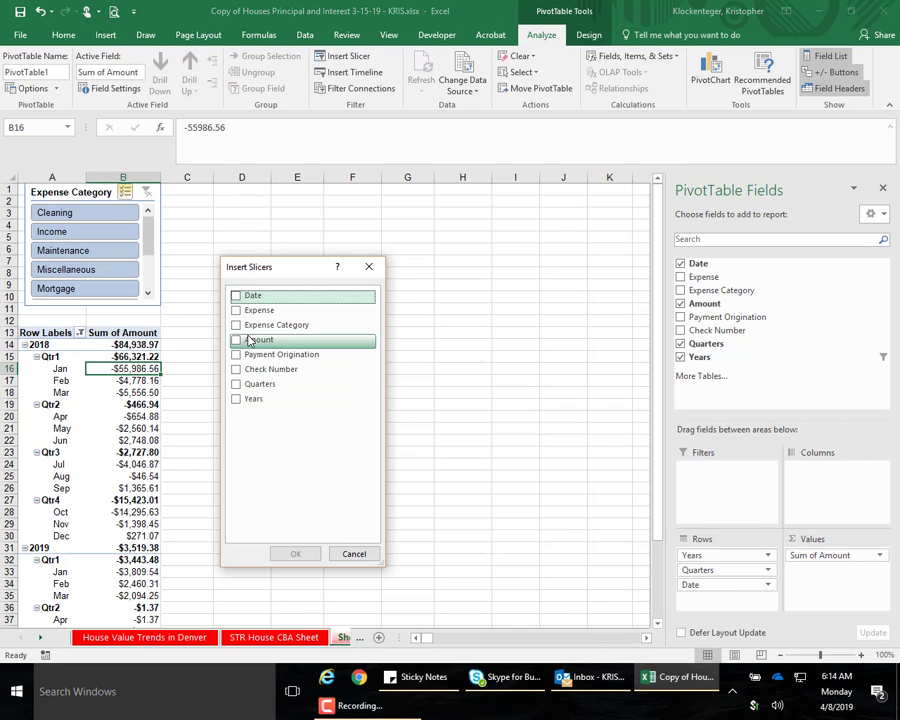
left_click(239, 374)
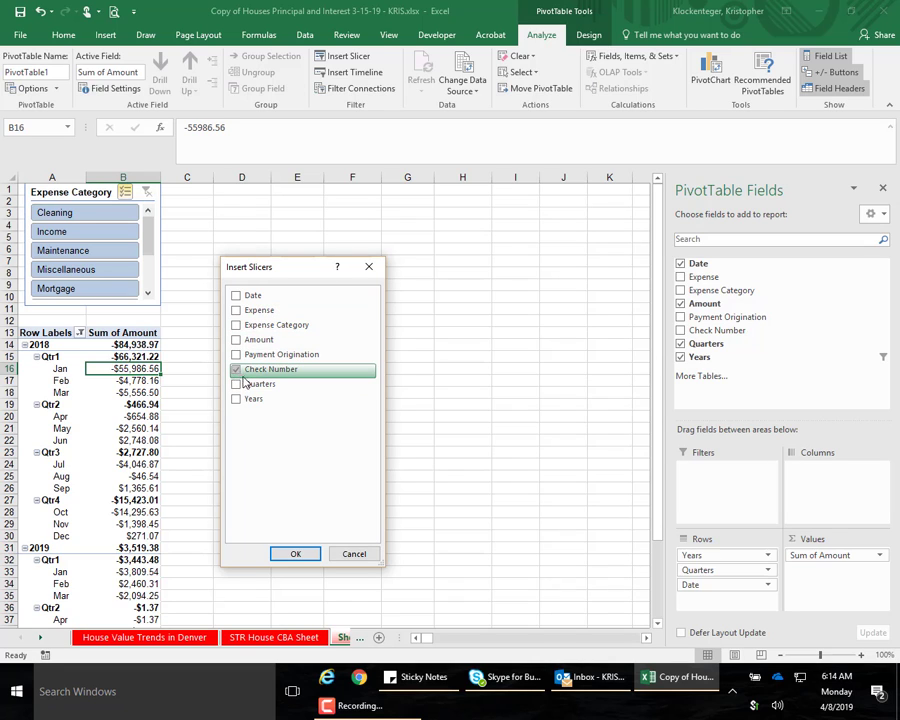
left_click(296, 553)
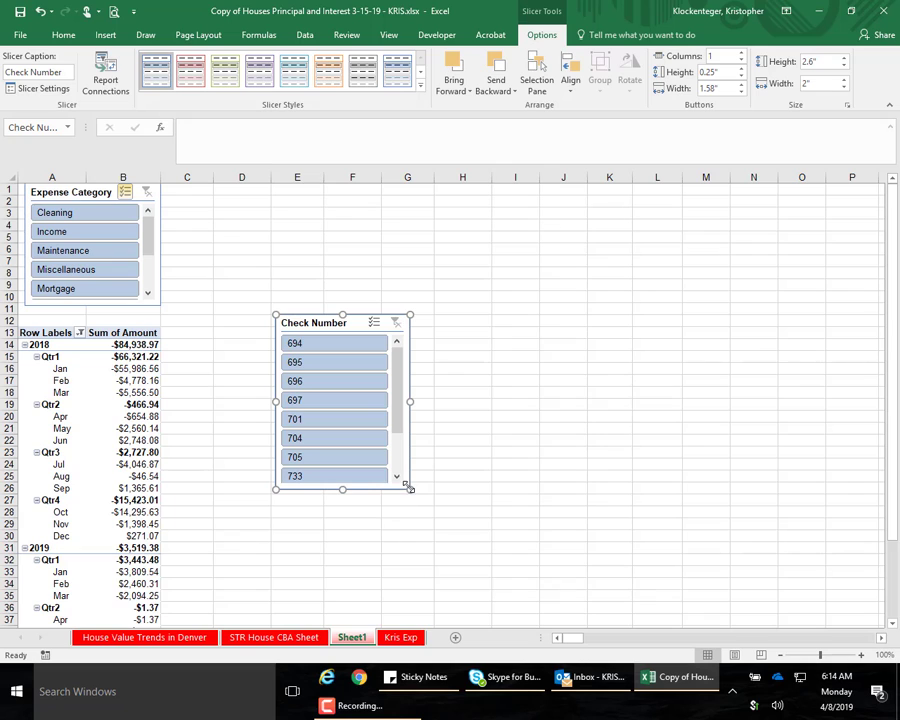
left_click_drag(409, 487, 409, 407)
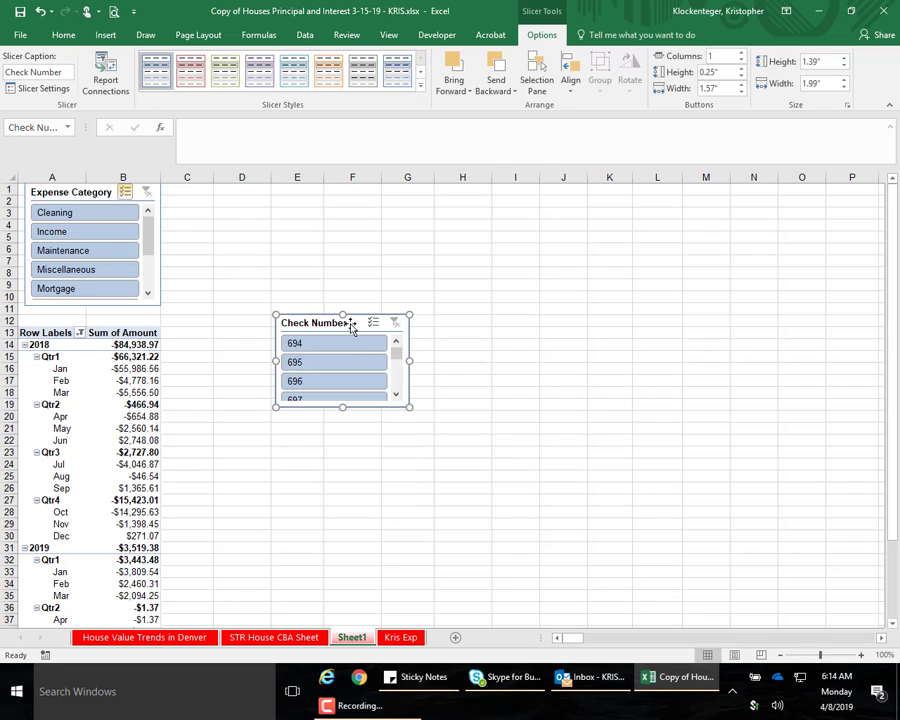
left_click_drag(351, 325, 246, 197)
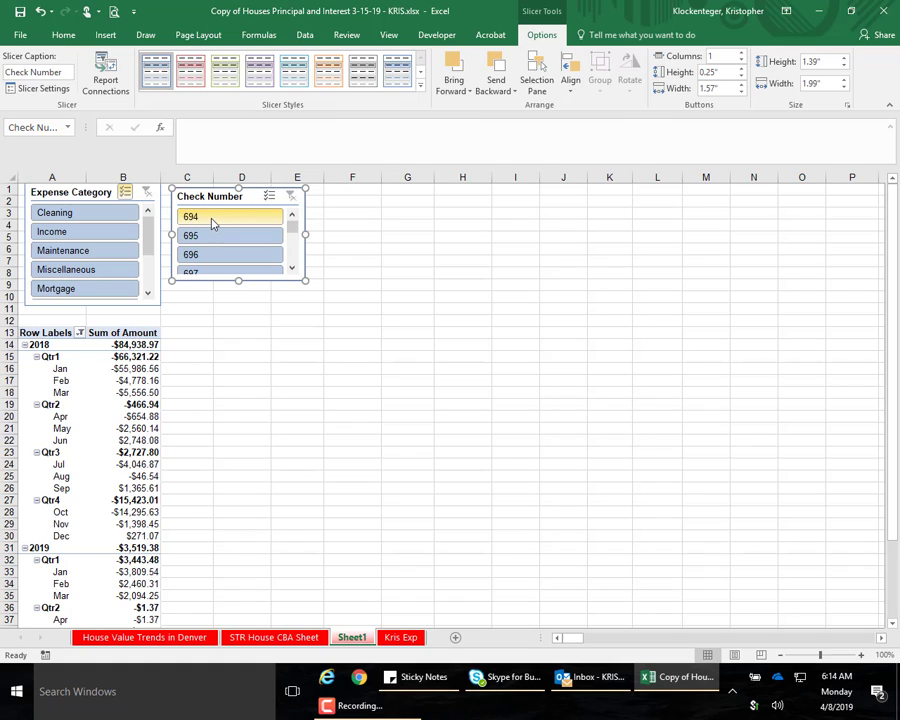
Step: Filter the PivotTable by check numbers 694 and 695 in turn, and clear the Check Number slicer's filter
left_click(210, 218)
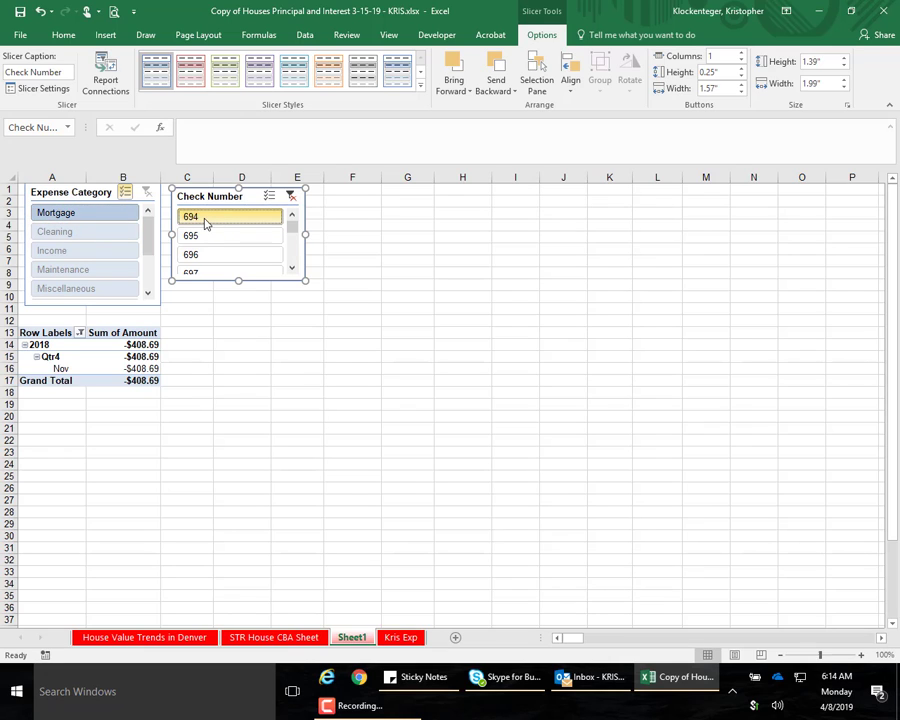
left_click(140, 369)
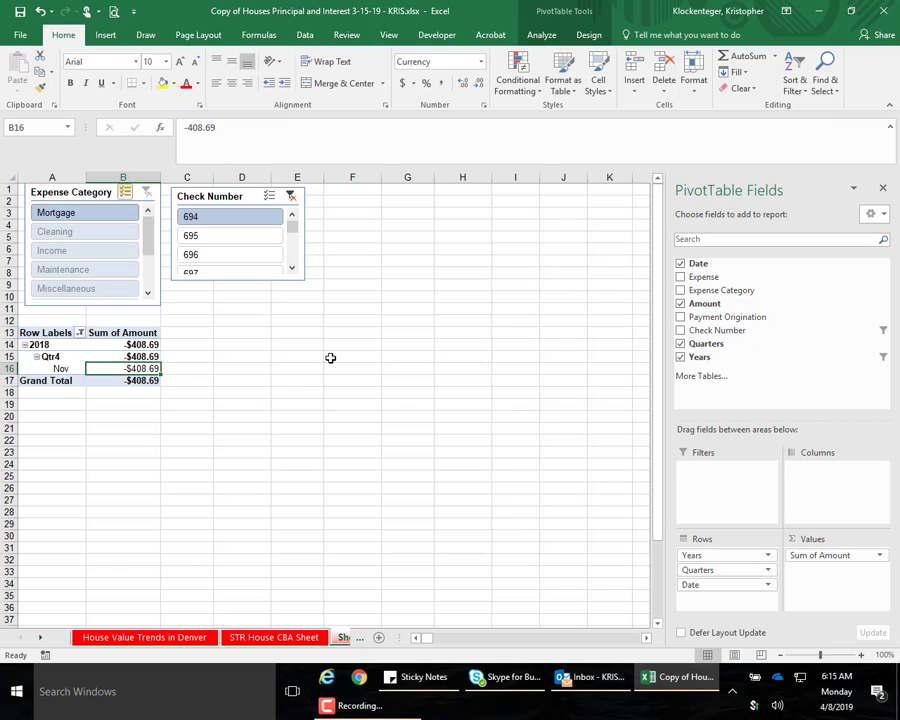
left_click(229, 238)
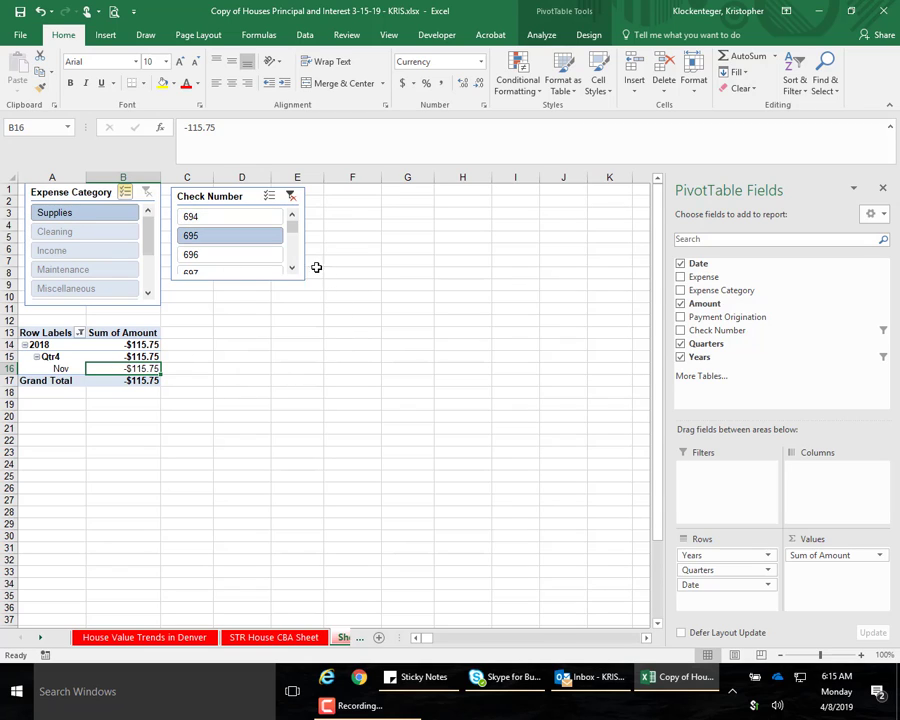
scroll(295, 267, "down", 5)
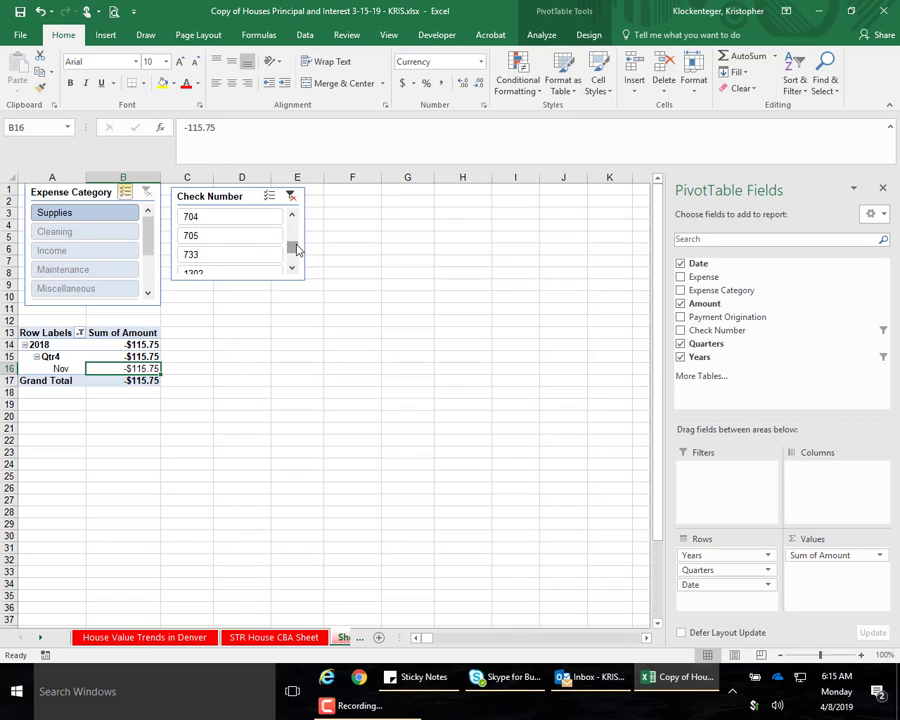
left_click_drag(296, 249, 292, 214)
left_click(358, 248)
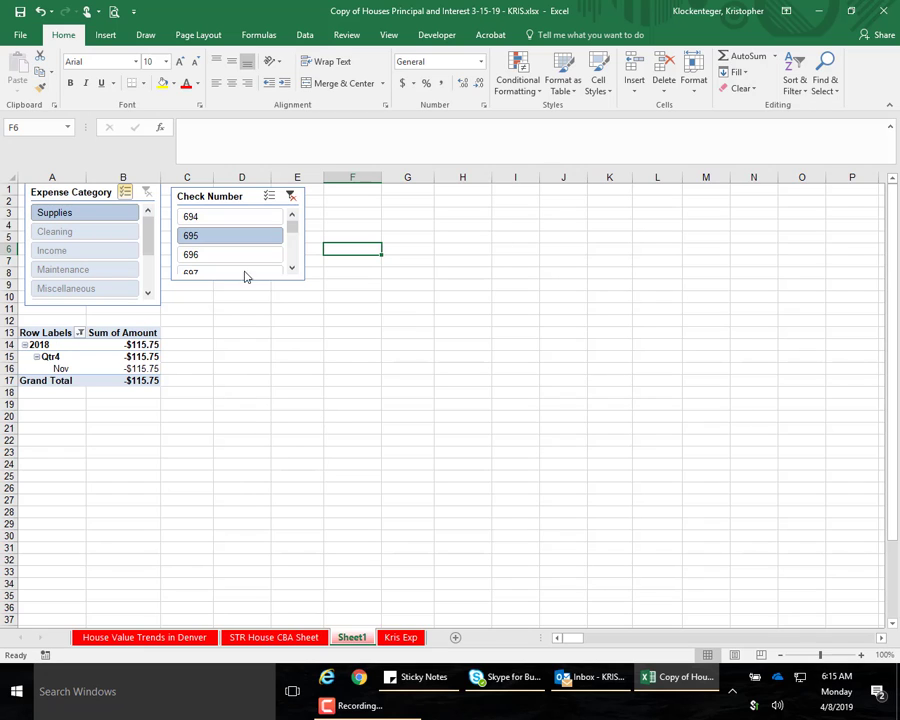
left_click(125, 193)
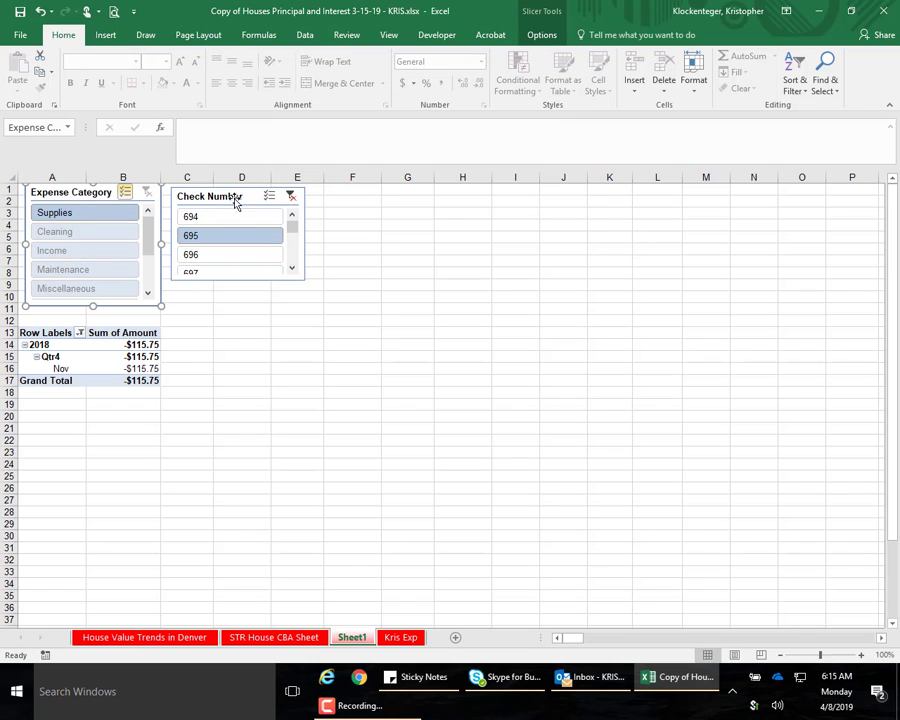
left_click(290, 196)
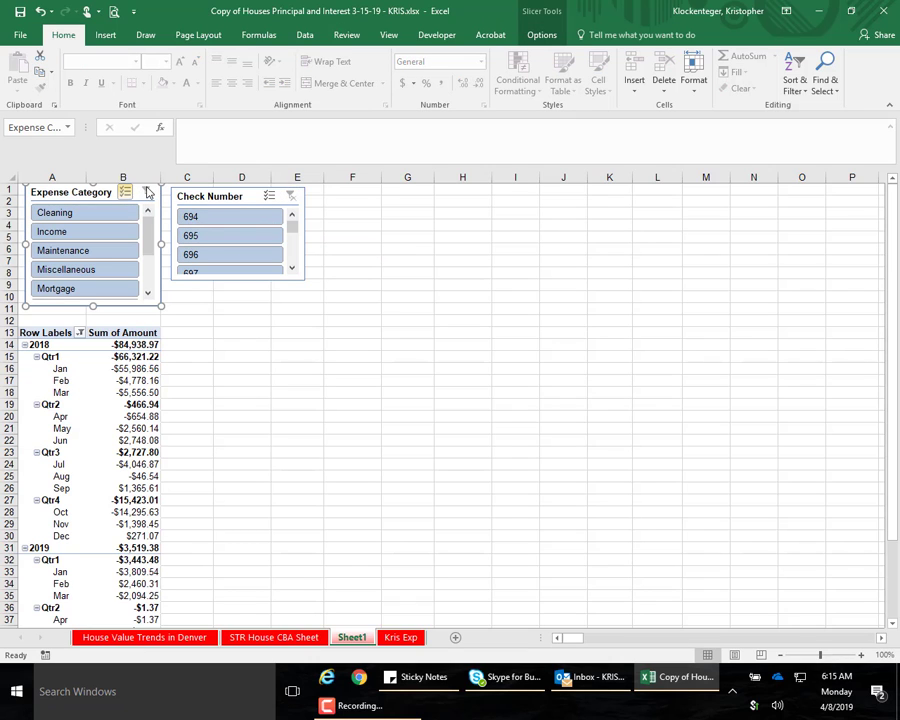
left_click(458, 328)
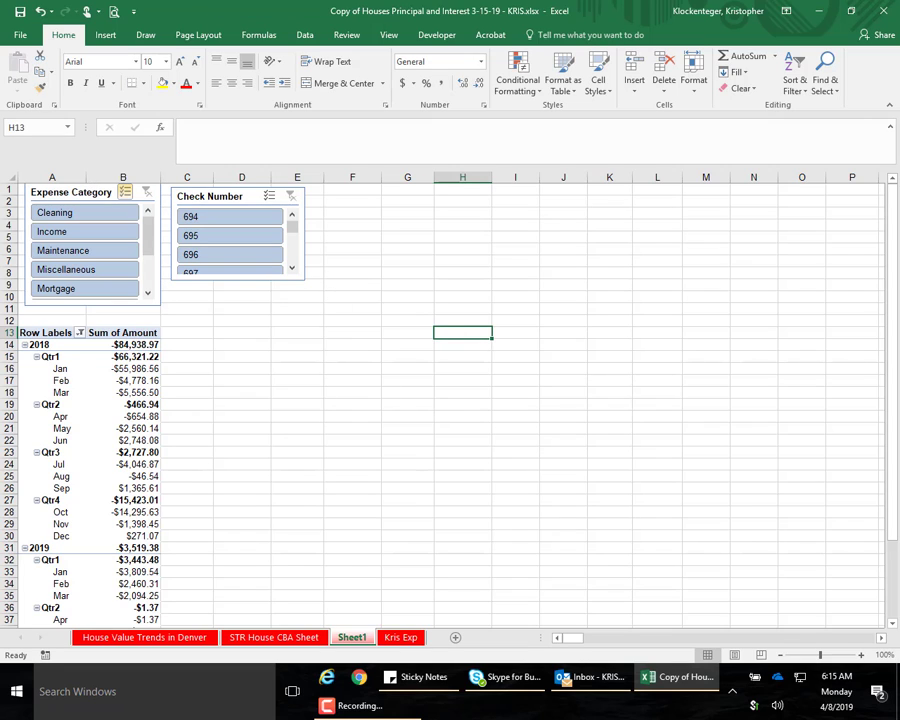
key("F10")
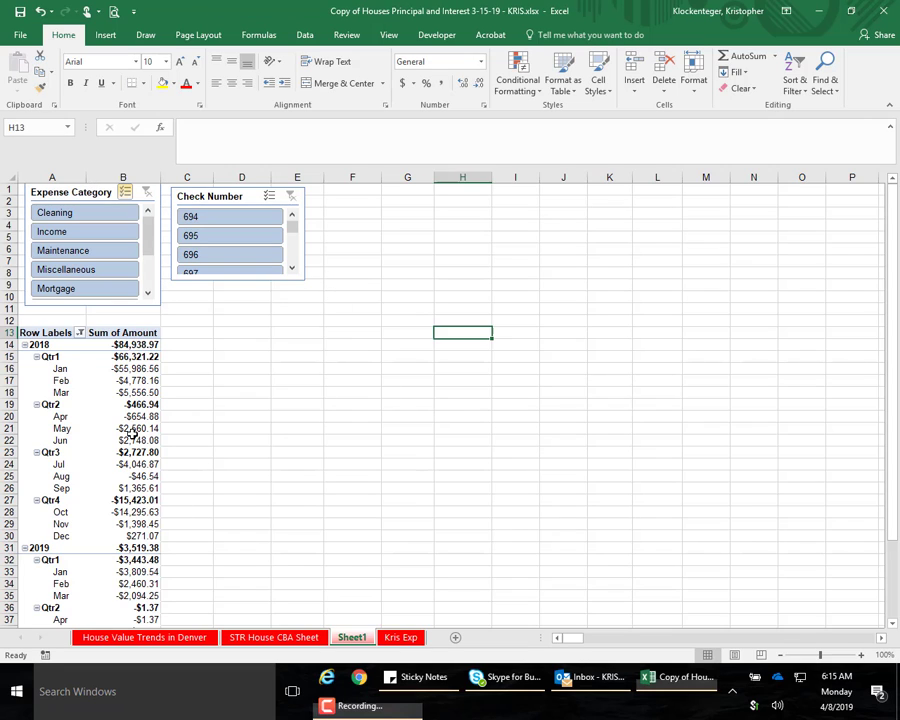
Step: Replace the Years, Quarters and Date row fields of the PivotTable with Expense Category
left_click(125, 393)
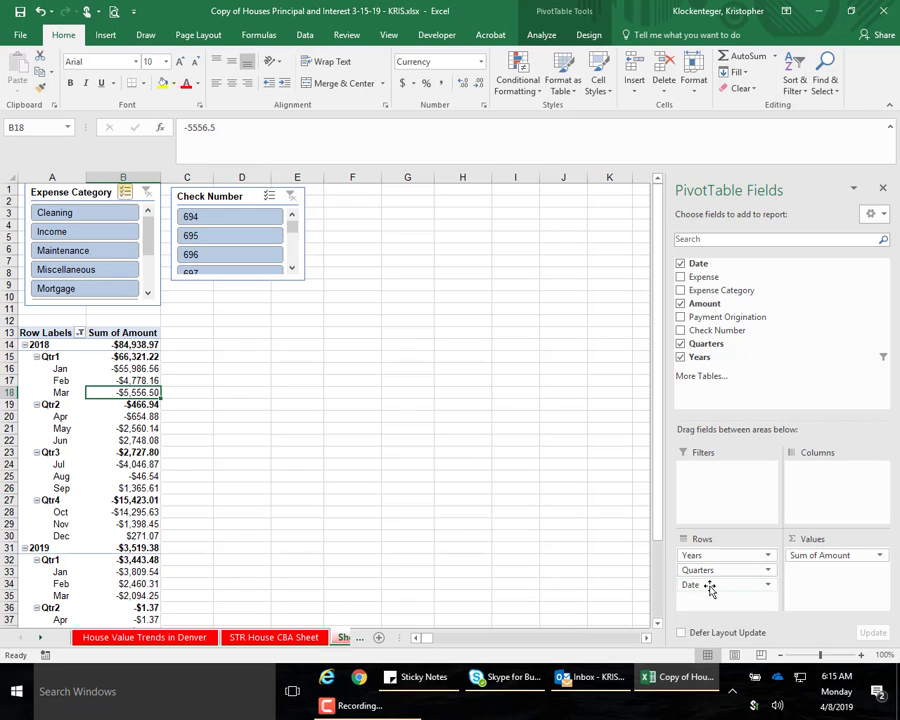
left_click_drag(705, 556, 465, 460)
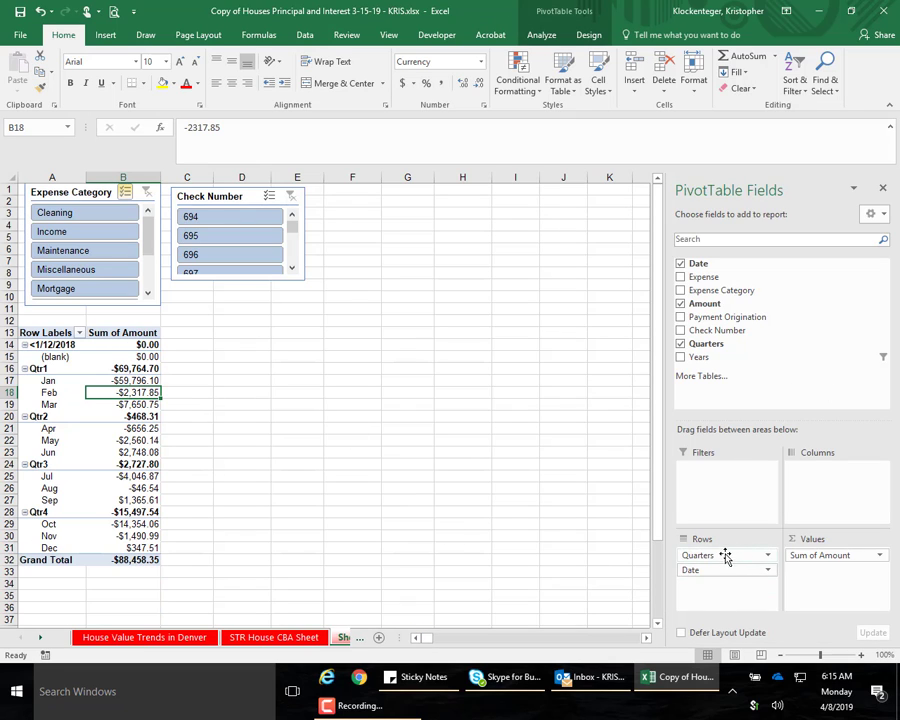
left_click_drag(727, 556, 405, 427)
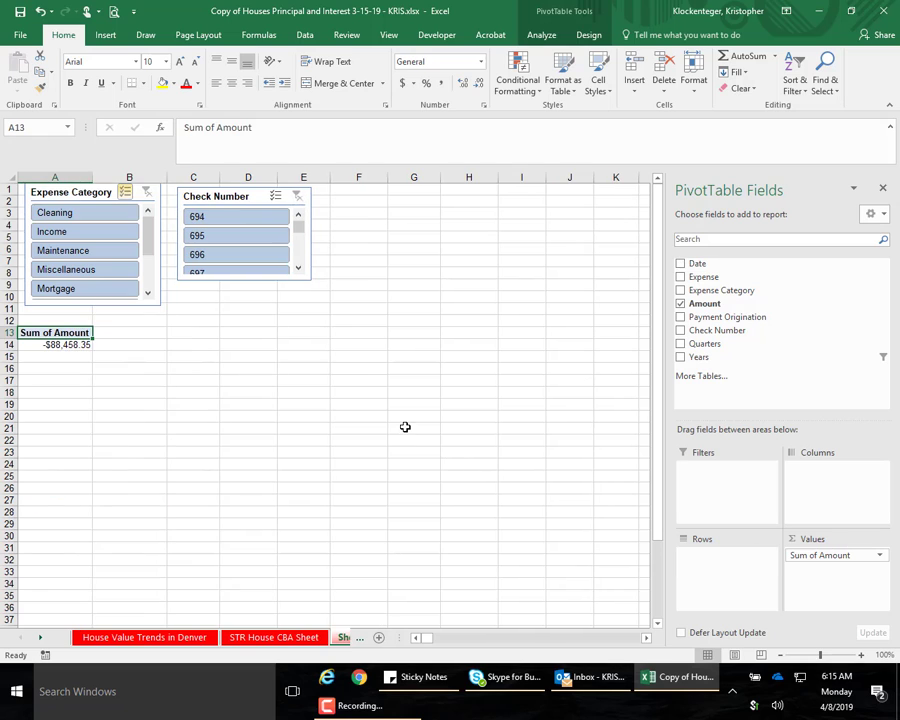
left_click_drag(722, 290, 720, 578)
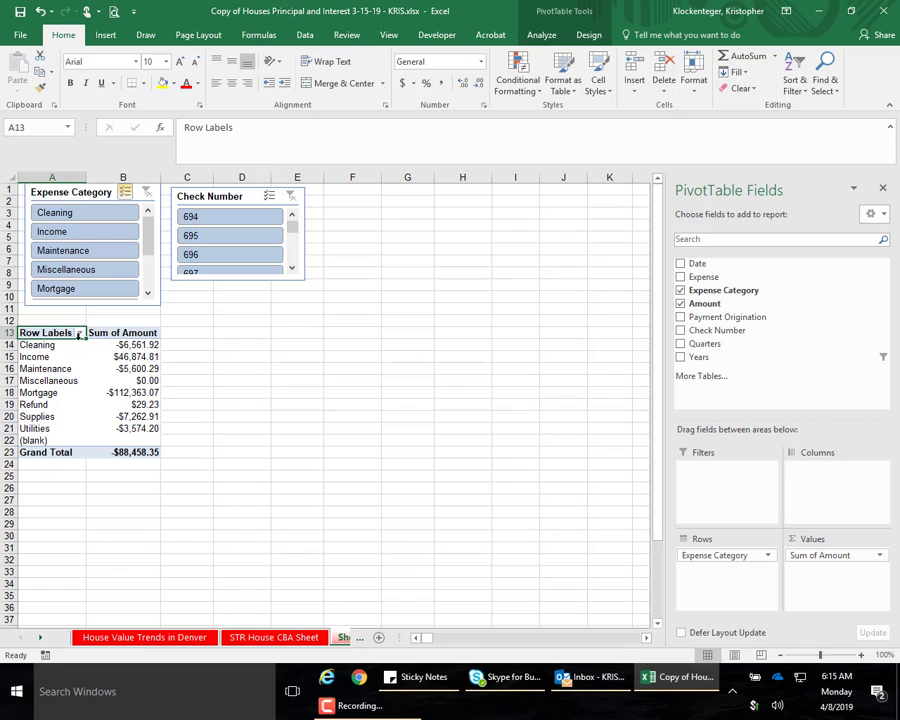
Step: Exclude the (blank) item from the PivotTable with the Expense Category slicer
left_click_drag(147, 228, 147, 258)
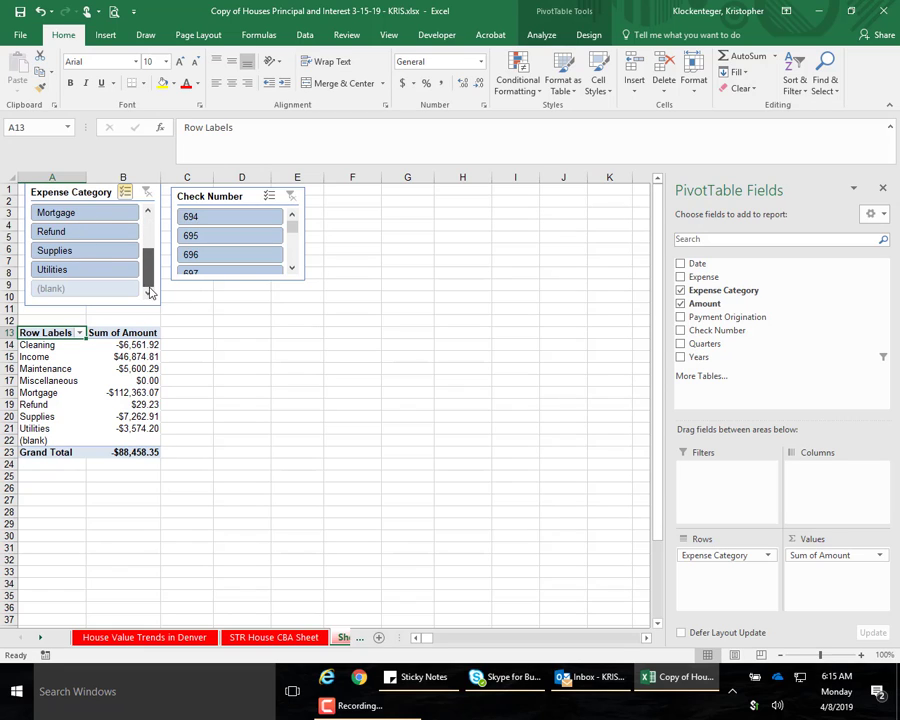
left_click(44, 289)
left_click(329, 383)
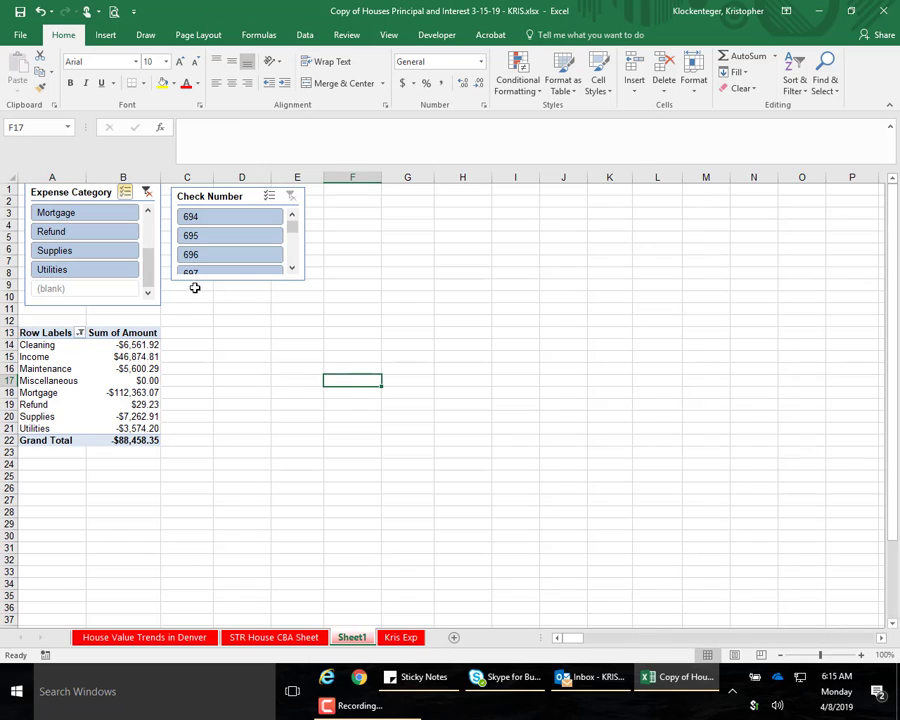
left_click_drag(148, 287, 147, 200)
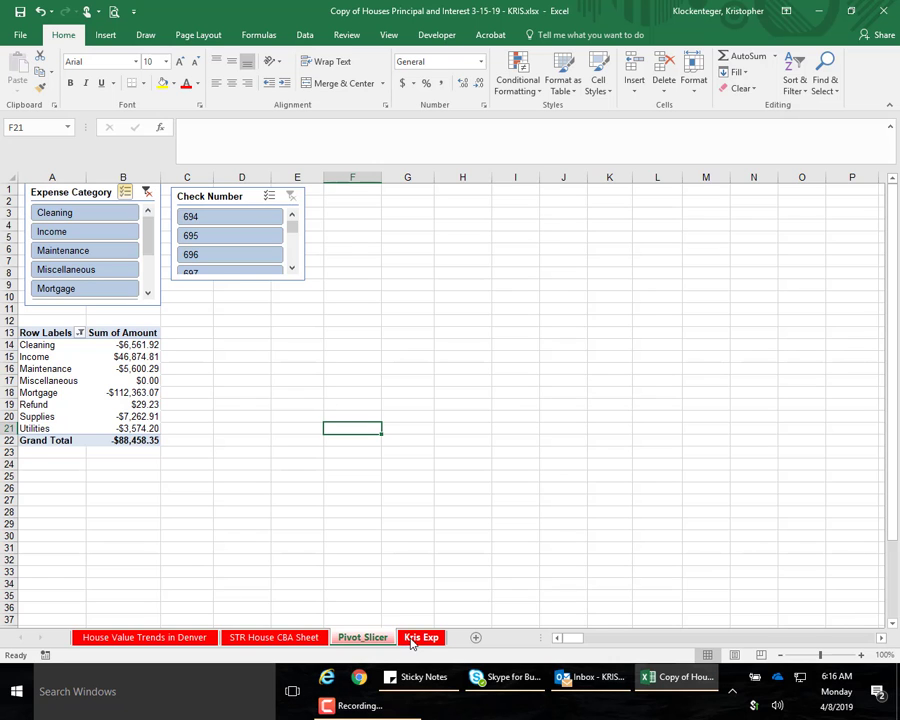
Step: Look through the Kris Exp, House Value Trends in Denver and STR House CBA Sheet worksheets
left_click(418, 638)
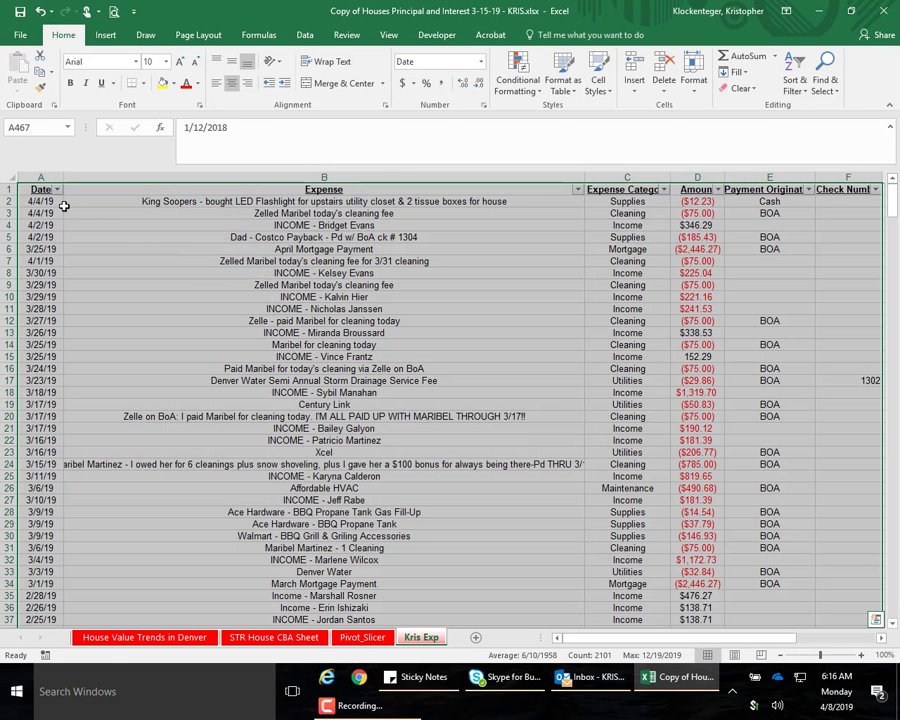
left_click(140, 637)
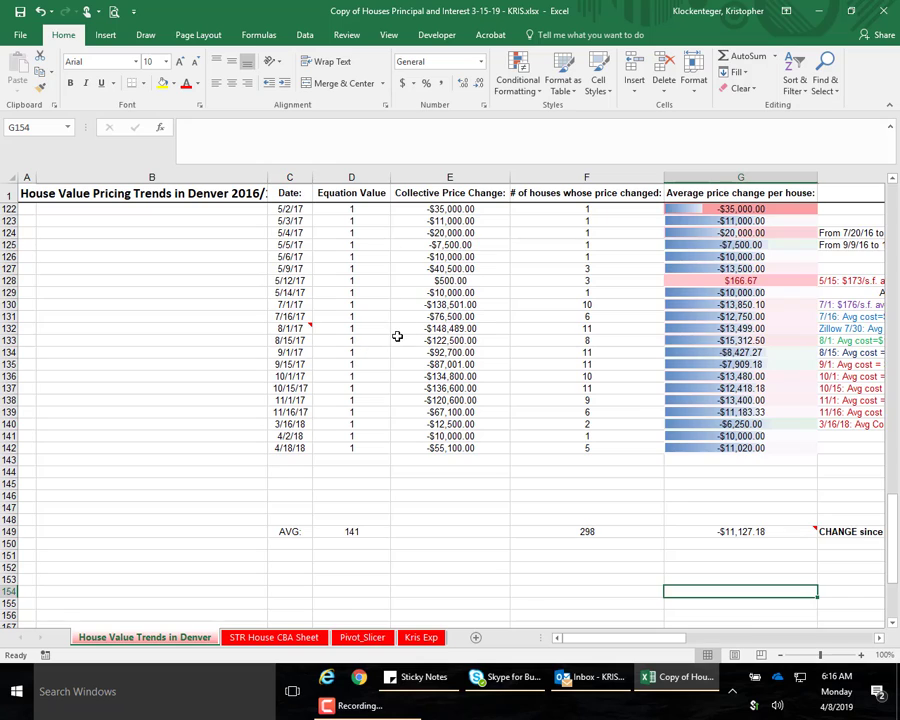
scroll(397, 336, "up", 20)
left_click(270, 638)
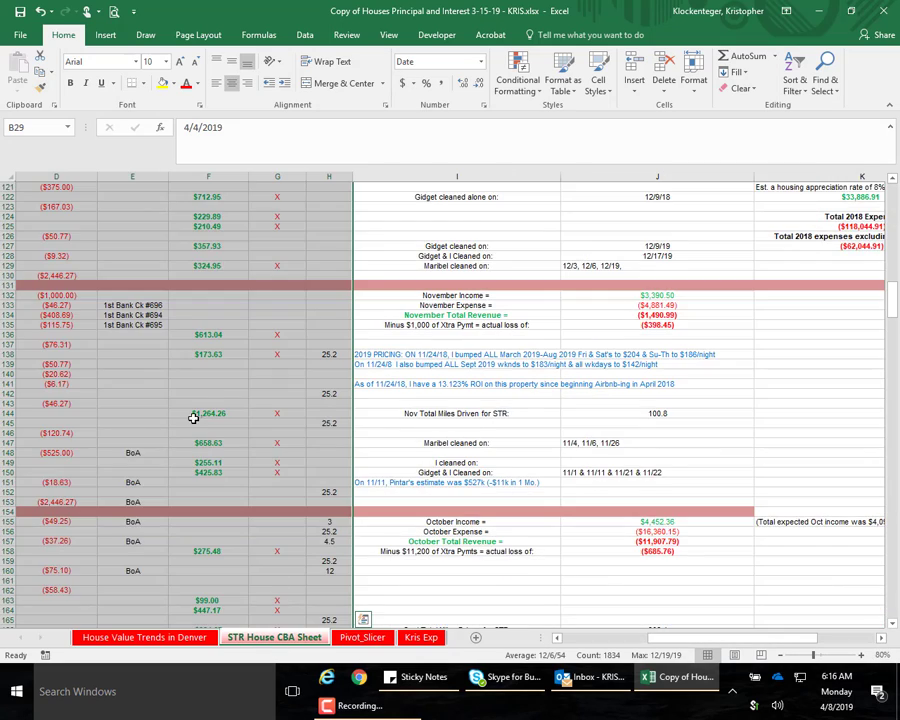
scroll(193, 418, "up", 6)
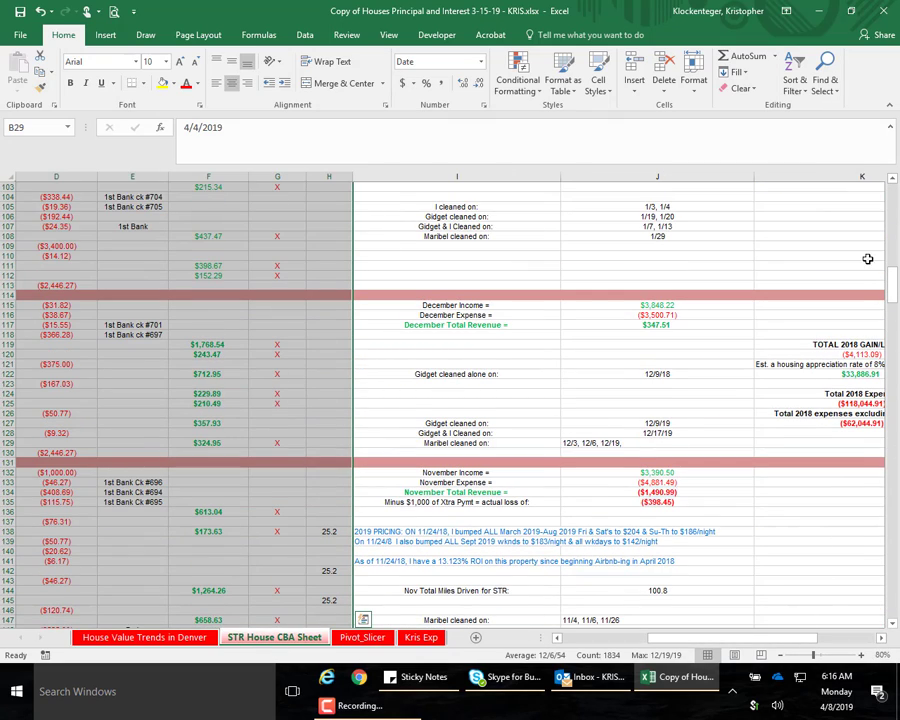
Step: Duplicate the last expense record of the Kris Exp sheet, row 467, into the empty row 468
left_click_drag(892, 283, 892, 192)
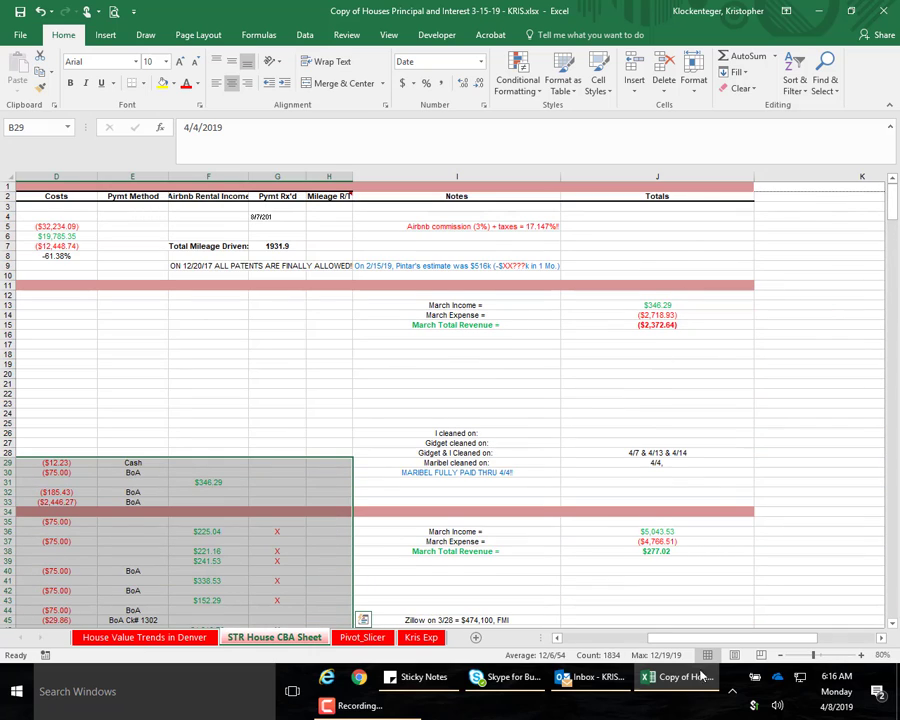
left_click_drag(732, 638, 470, 636)
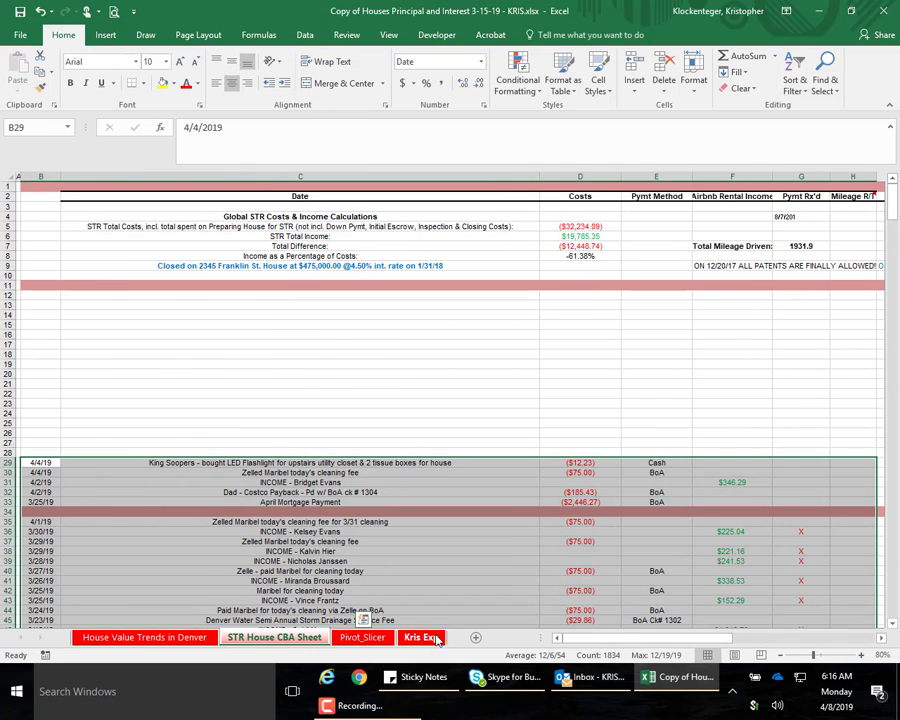
left_click(421, 638)
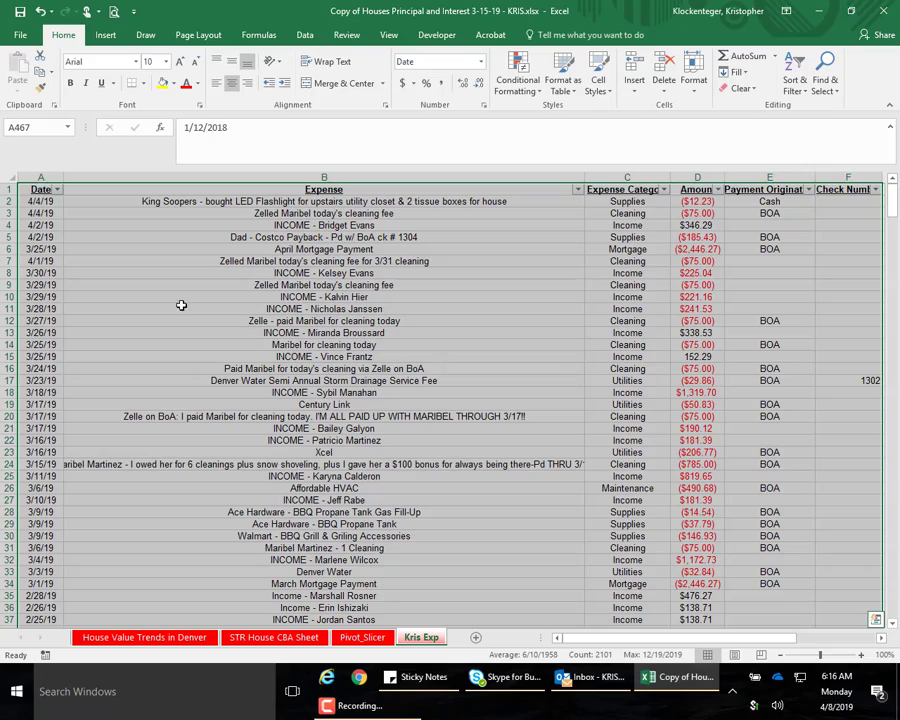
left_click_drag(893, 200, 884, 674)
scroll(270, 311, "down", 8)
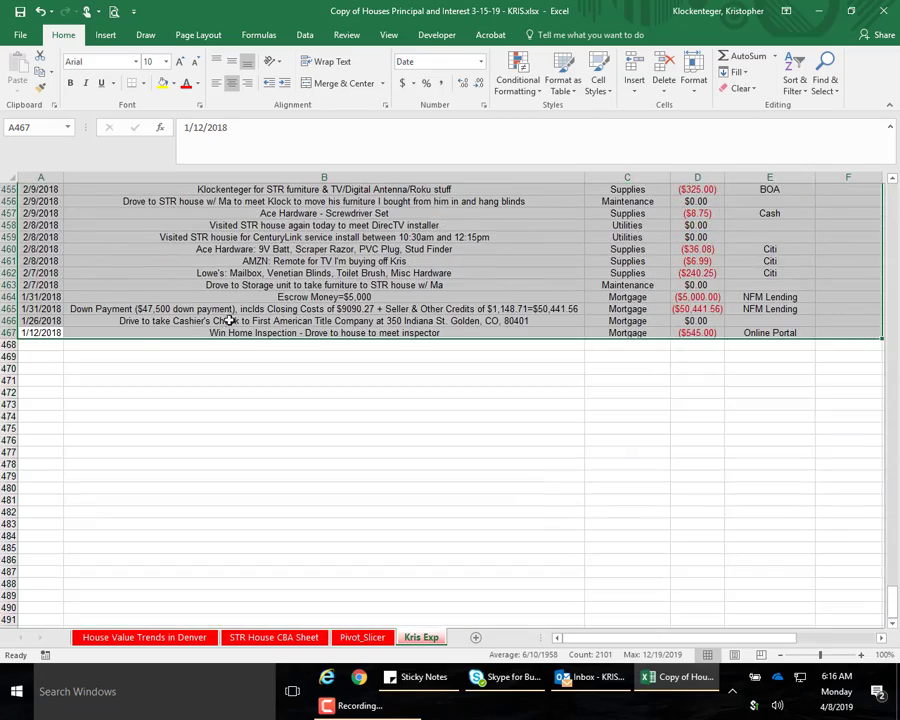
left_click(7, 332)
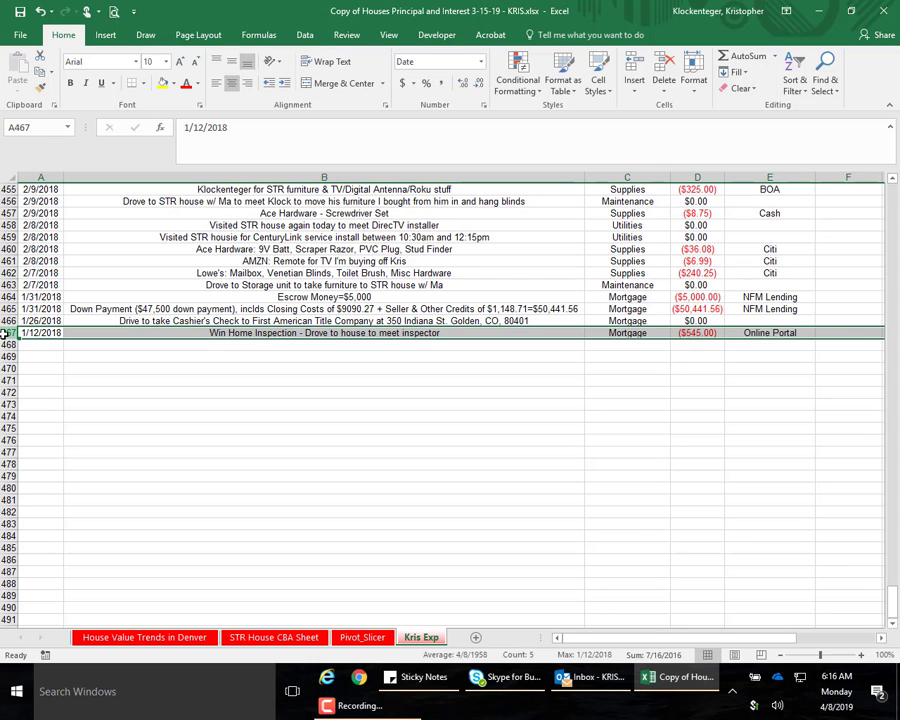
key("ctrl+c")
left_click(8, 344)
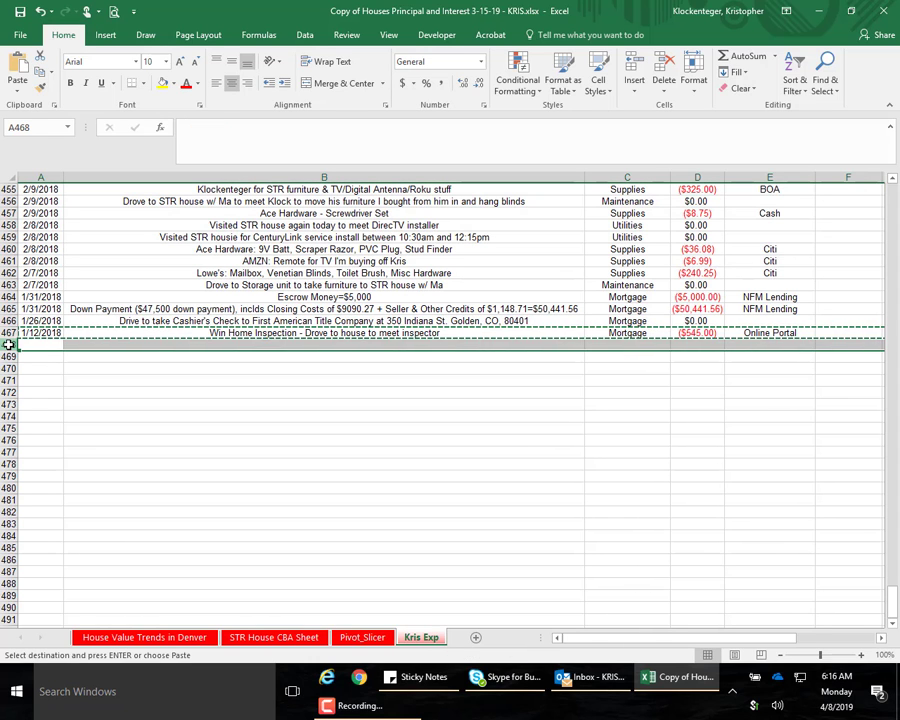
key("ctrl+v")
left_click(120, 344)
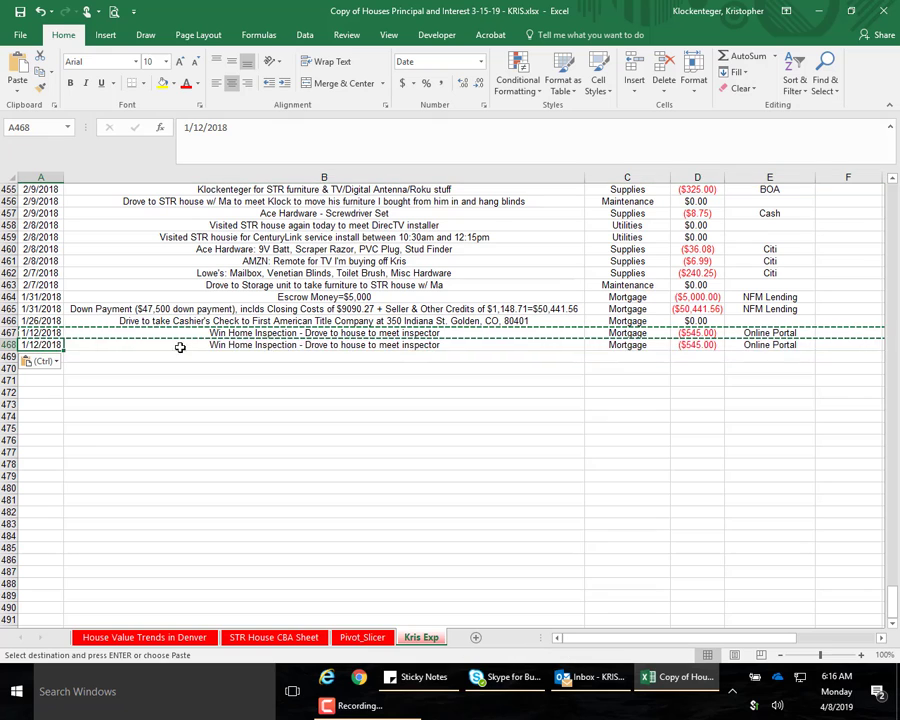
left_click(705, 344)
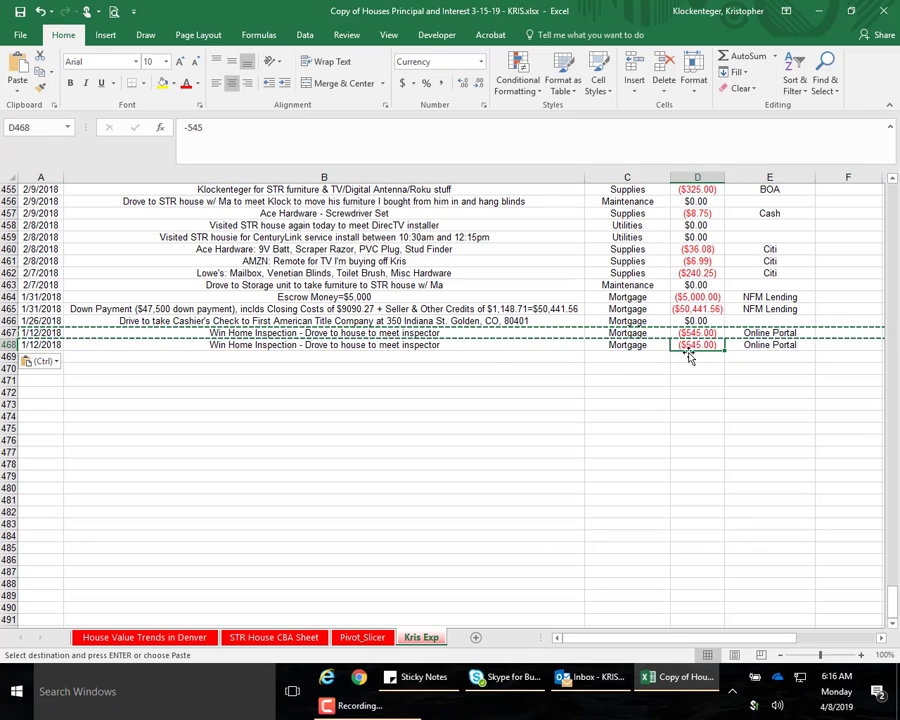
left_click(8, 344)
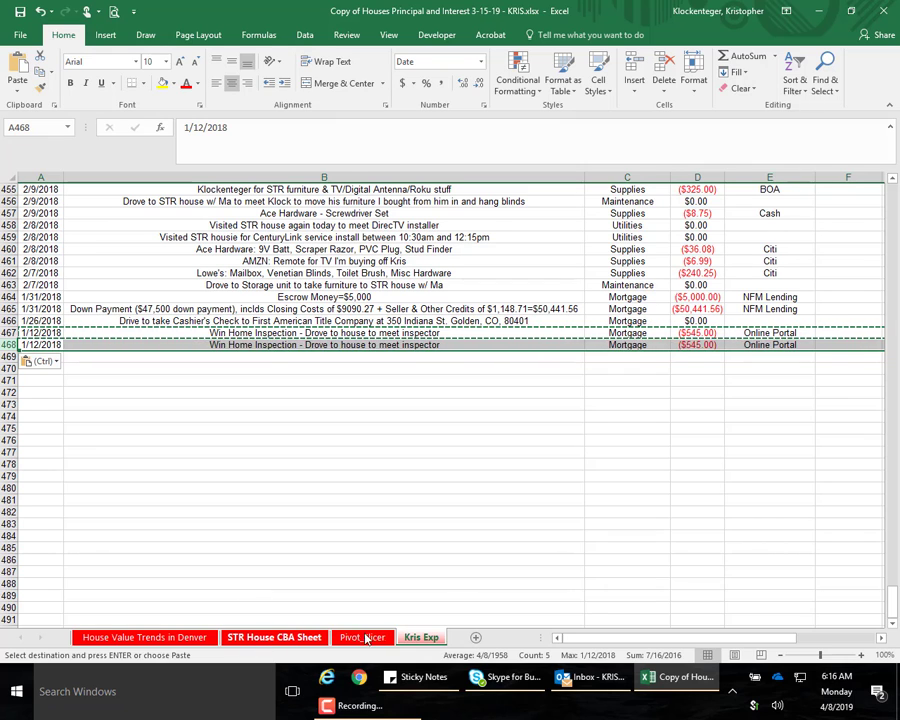
Step: Refresh the PivotTable on the Pivot_Slicer sheet
left_click(360, 637)
right_click(95, 368)
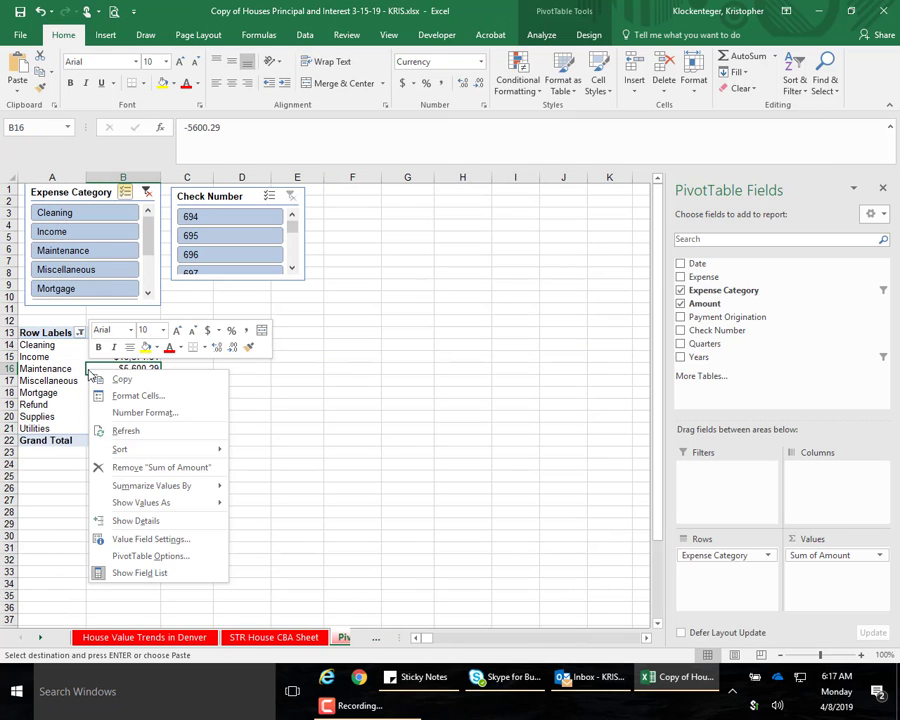
left_click(124, 426)
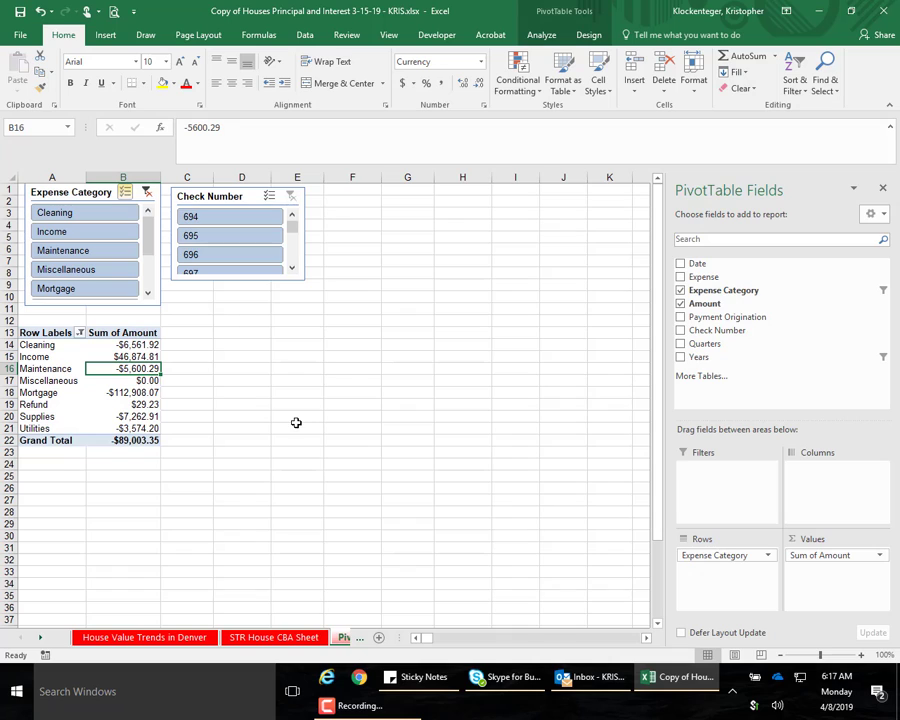